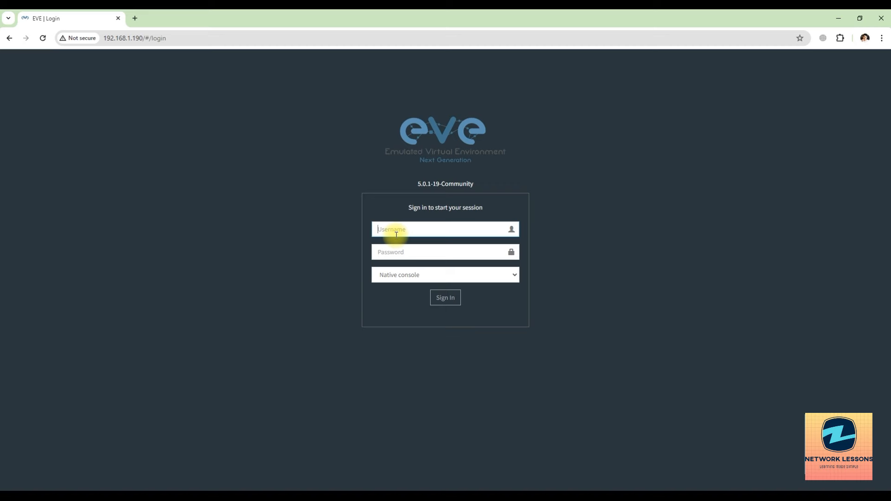
# Step: Sign in to EVE-NG with the admin account and its password
pyautogui.press('Tab')
pyautogui.write('eve')
pyautogui.press('Return')
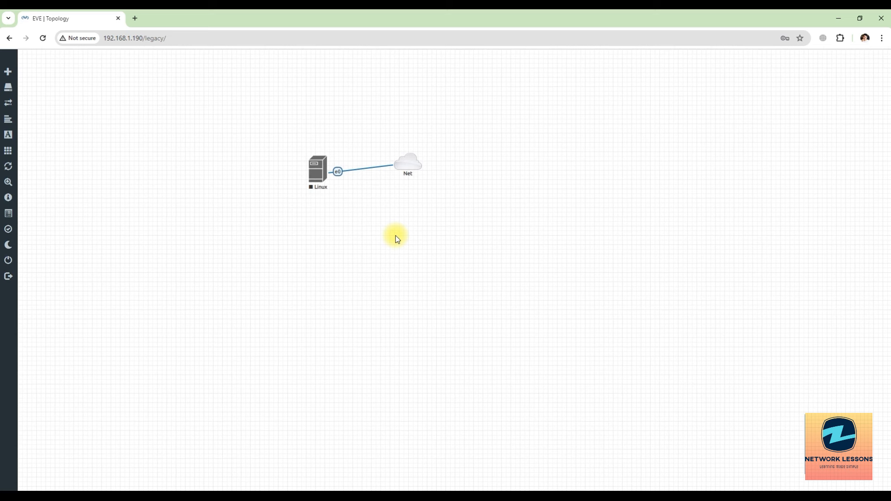
# Step: Toggle dark mode on and back off, then close the open Linux lab
pyautogui.click(19, 246)
pyautogui.click(23, 252)
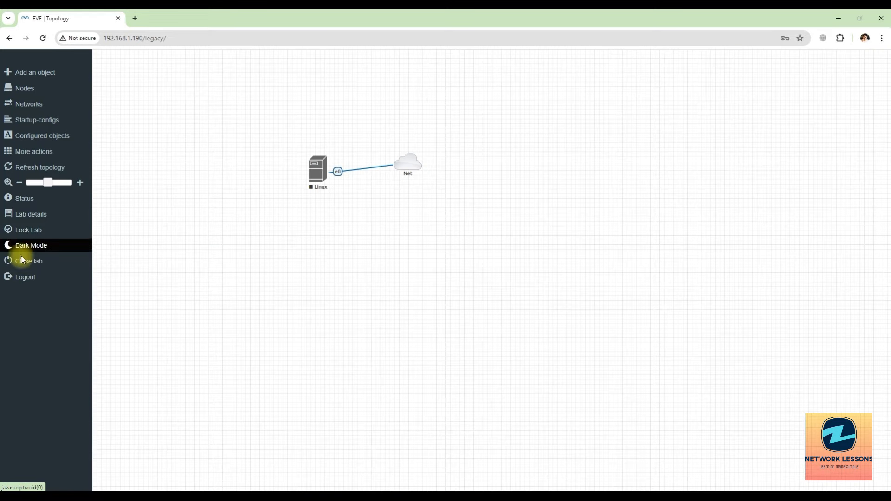
pyautogui.click(27, 260)
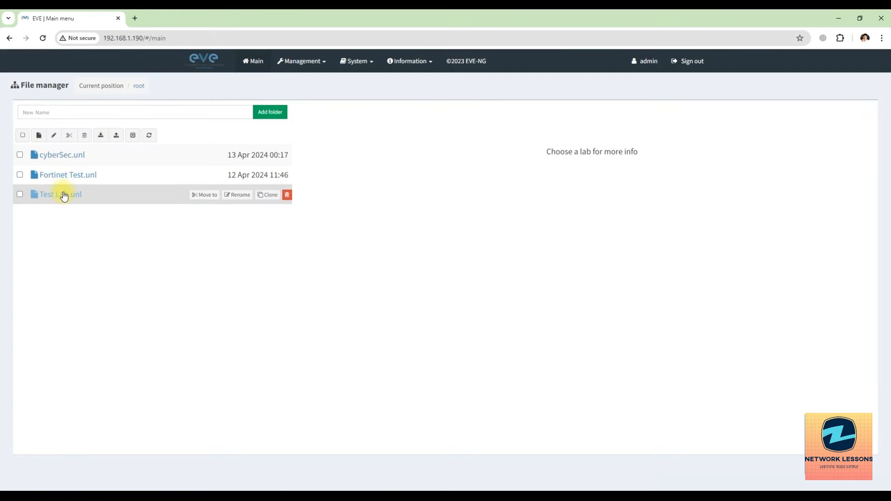
# Step: Open the Fortinet Test.unl lab from the file manager and start router R6
pyautogui.click(61, 175)
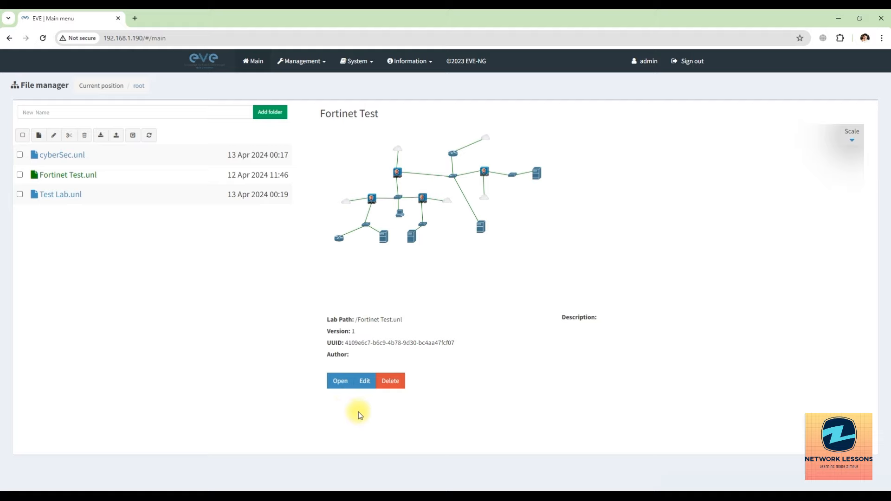
pyautogui.click(338, 382)
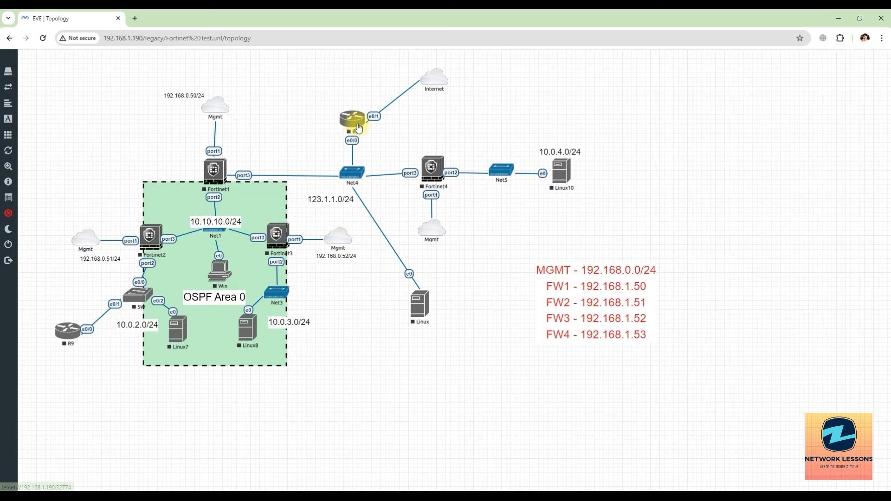
pyautogui.rightClick(359, 123)
pyautogui.click(374, 143)
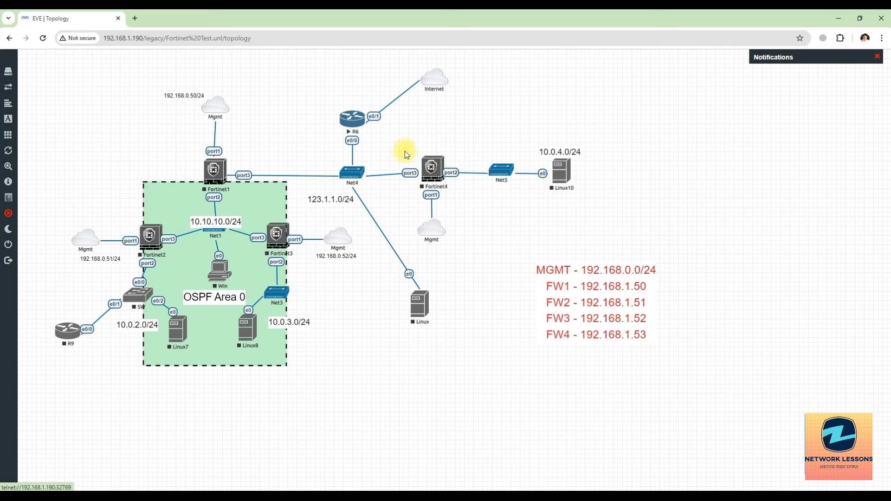
# Step: Unlock the lab and review Fortinet4's node settings
pyautogui.rightClick(439, 174)
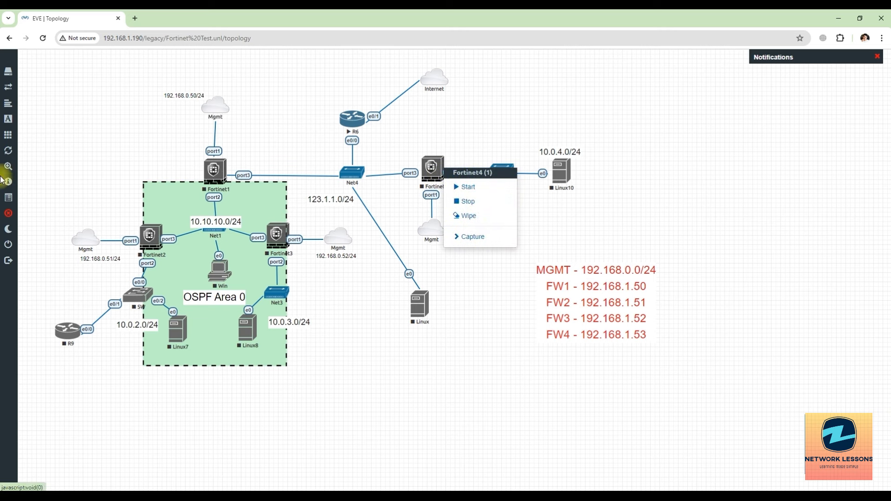
pyautogui.click(7, 215)
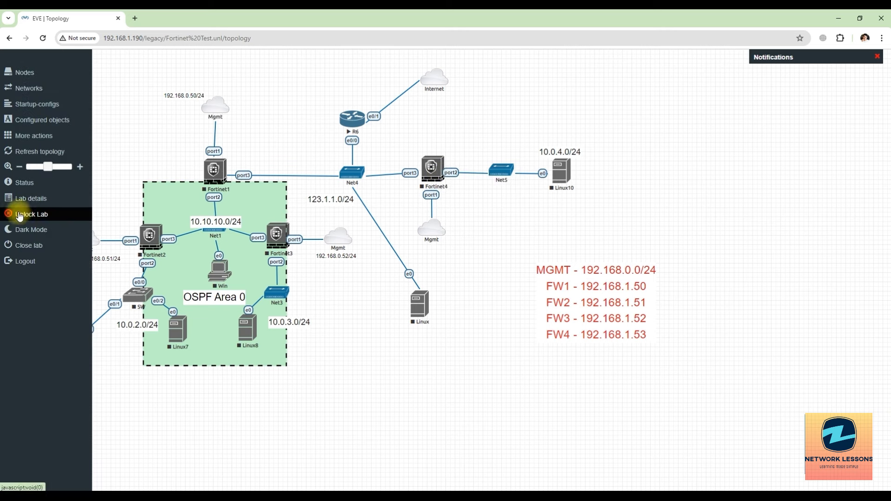
pyautogui.rightClick(435, 169)
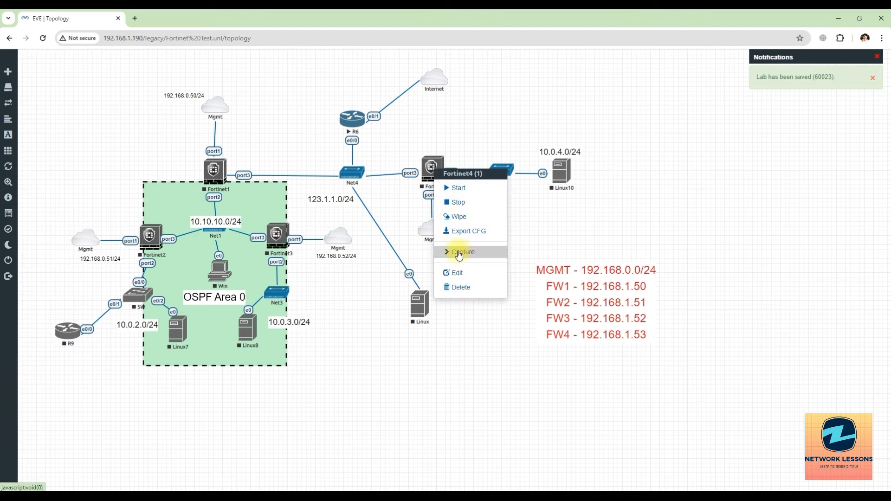
pyautogui.click(454, 273)
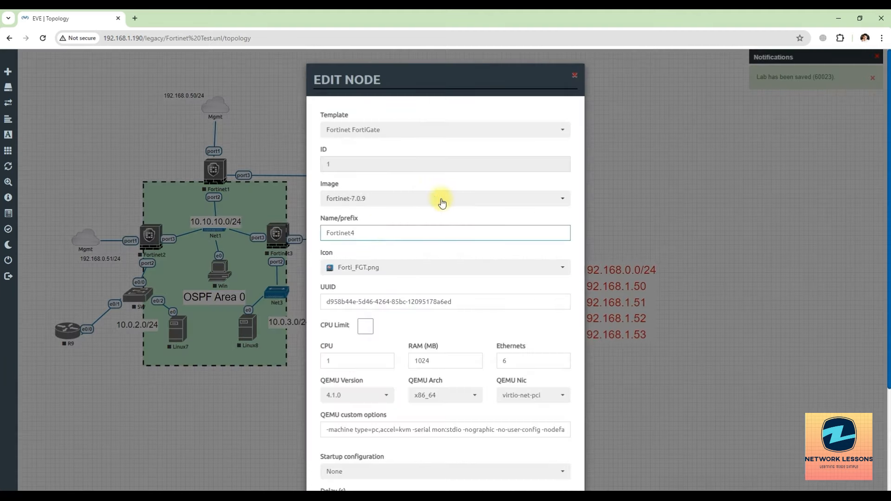
pyautogui.click(578, 72)
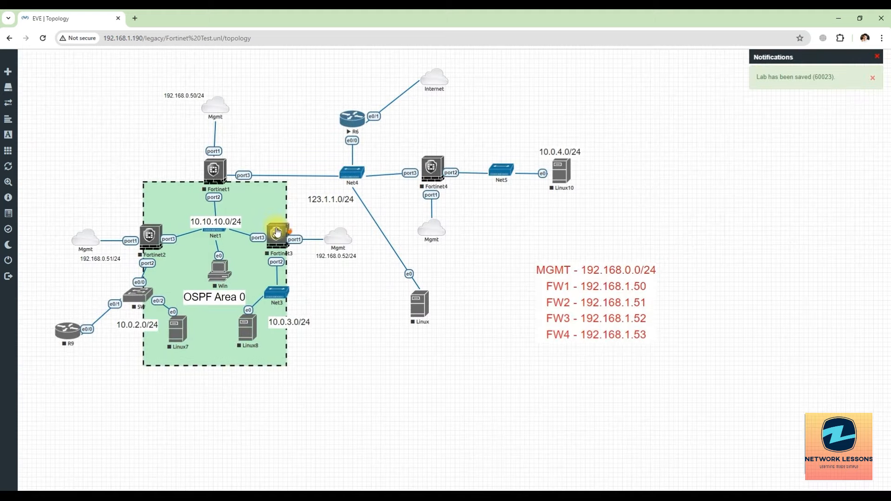
# Step: Review the node settings of Fortinet3 and Fortinet1, checking Fortinet1's node name
pyautogui.rightClick(282, 233)
pyautogui.click(312, 334)
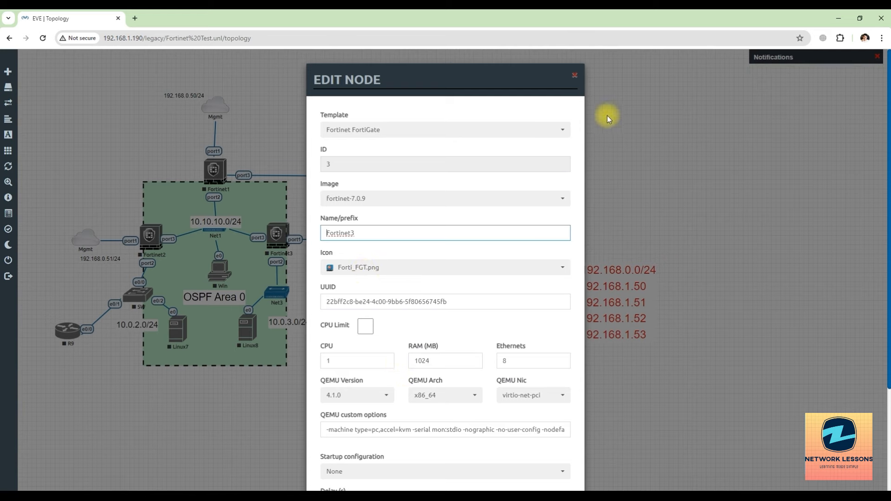
pyautogui.click(575, 75)
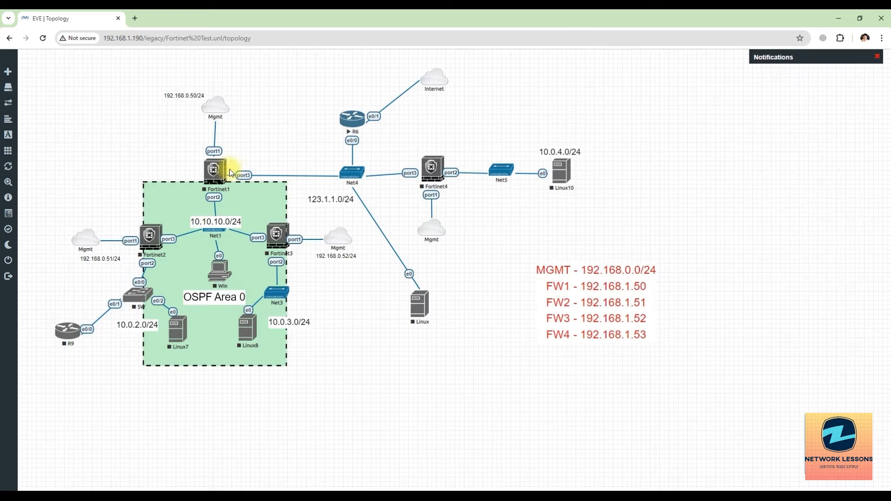
pyautogui.rightClick(224, 173)
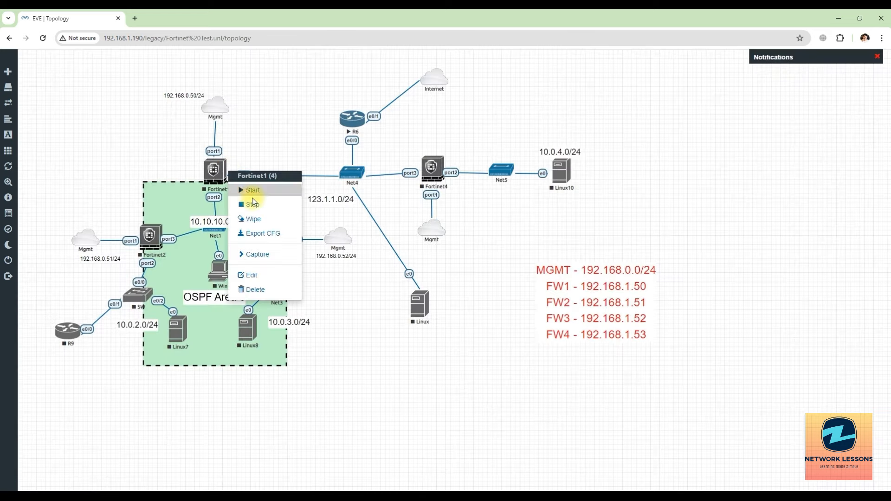
pyautogui.click(260, 278)
pyautogui.click(360, 232)
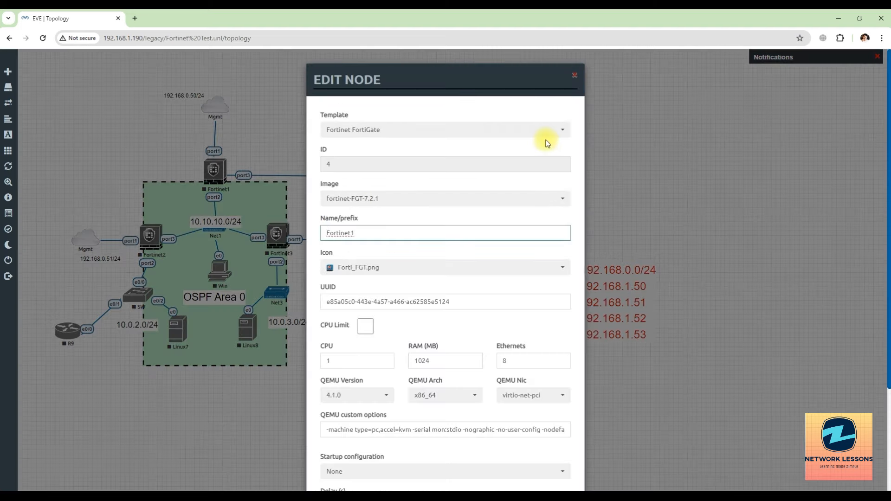
pyautogui.click(575, 78)
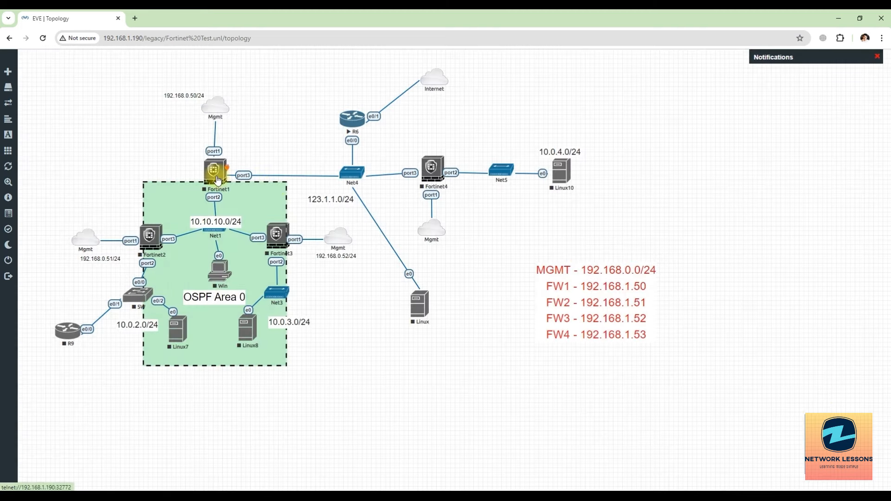
pyautogui.rightClick(219, 180)
# Step: Start Fortinet1 from its context menu so it runs alongside R6
pyautogui.click(244, 196)
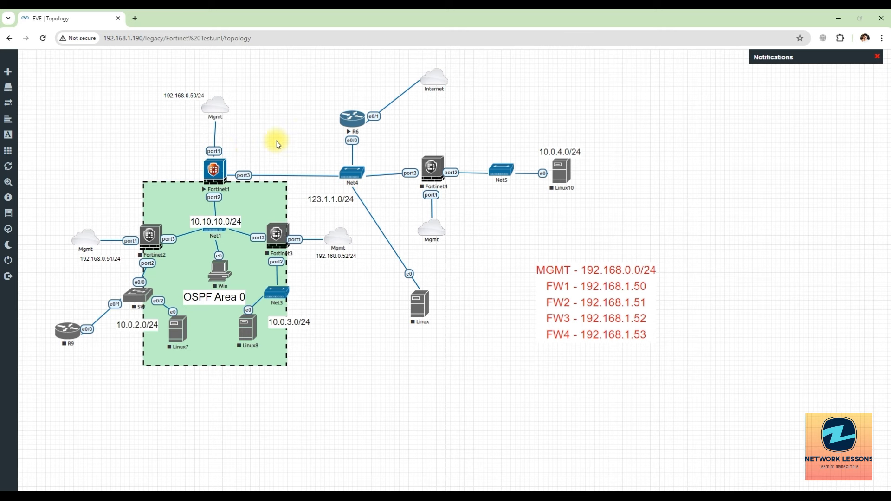
pyautogui.click(216, 174)
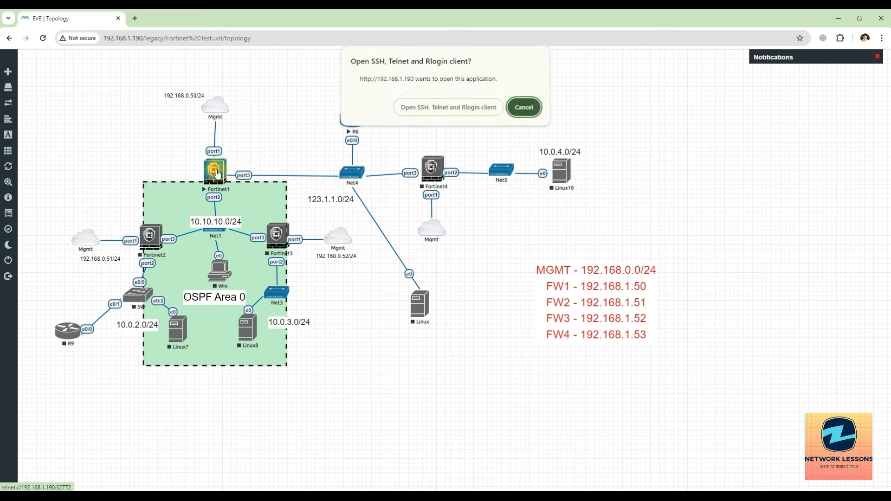
pyautogui.click(449, 112)
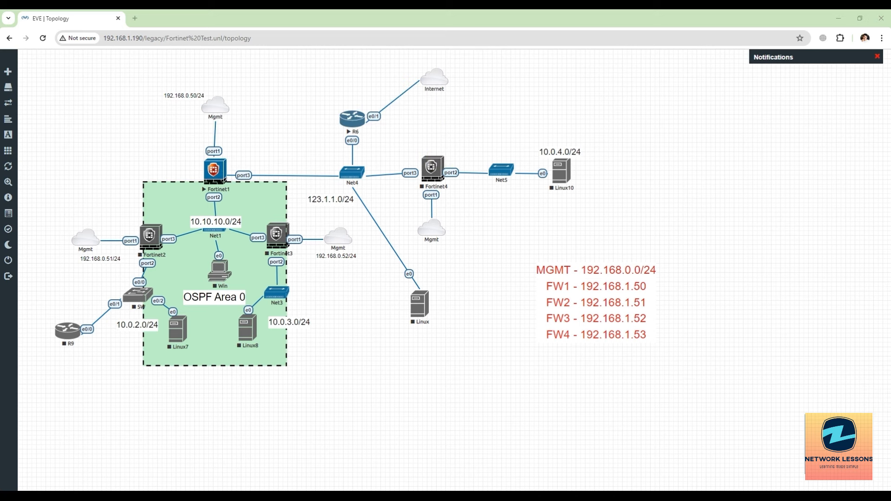
pyautogui.moveTo(607, 113); pyautogui.dragTo(494, 114)
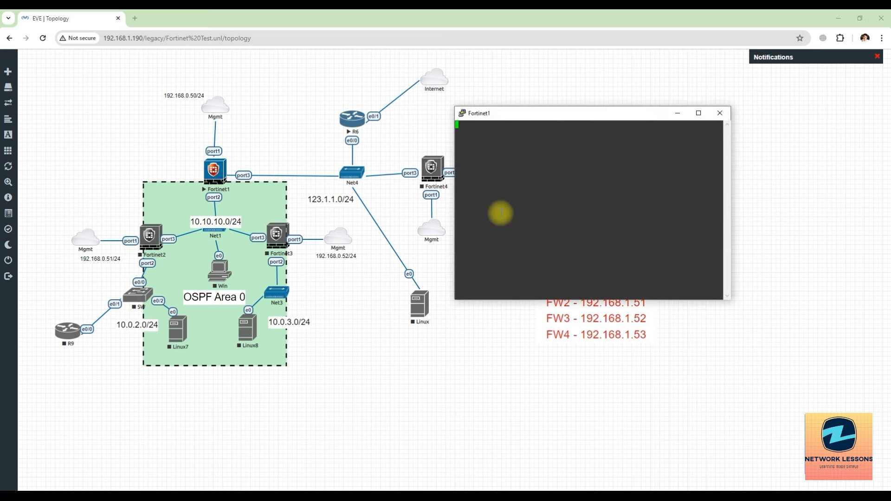
pyautogui.press('Return')
pyautogui.write('admin')
pyautogui.press('Return')
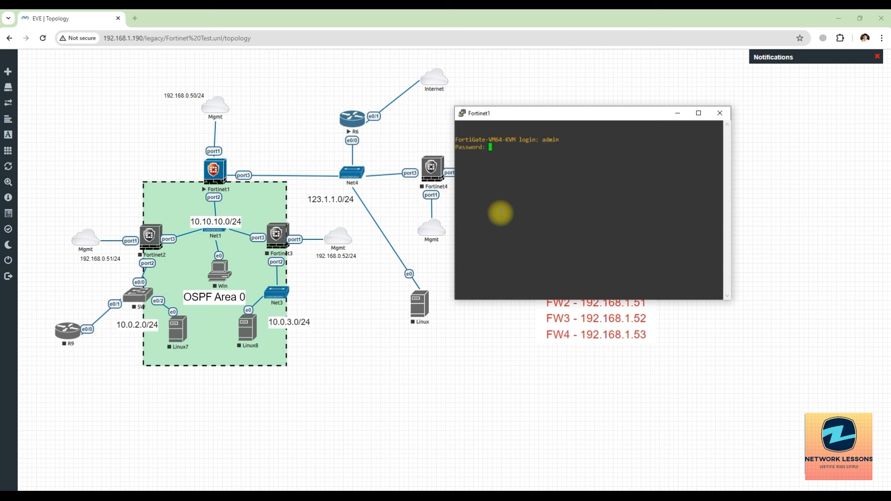
pyautogui.press('Return')
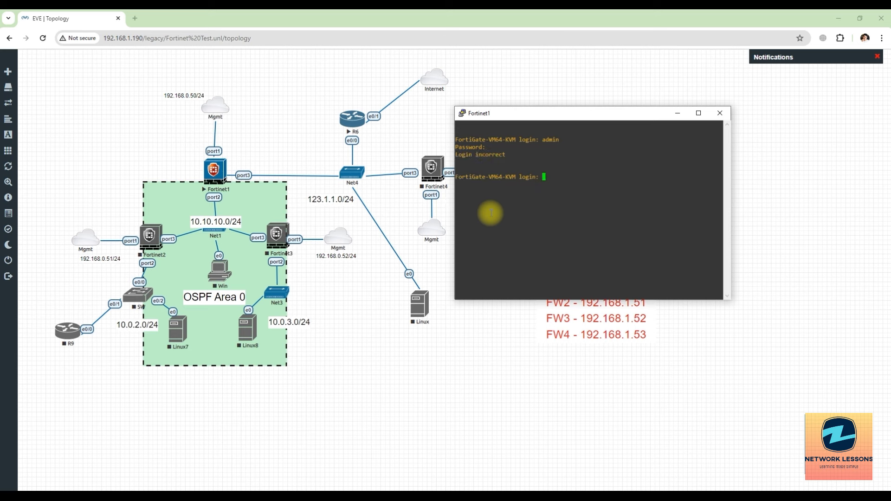
pyautogui.click(719, 113)
pyautogui.click(453, 290)
pyautogui.rightClick(212, 173)
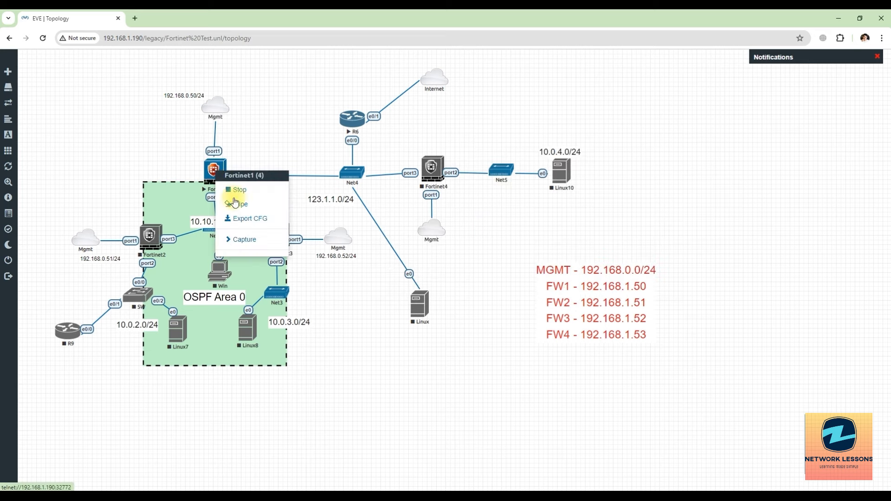
# Step: Wipe the Fortinet1 node, confirming with Yes
pyautogui.click(240, 205)
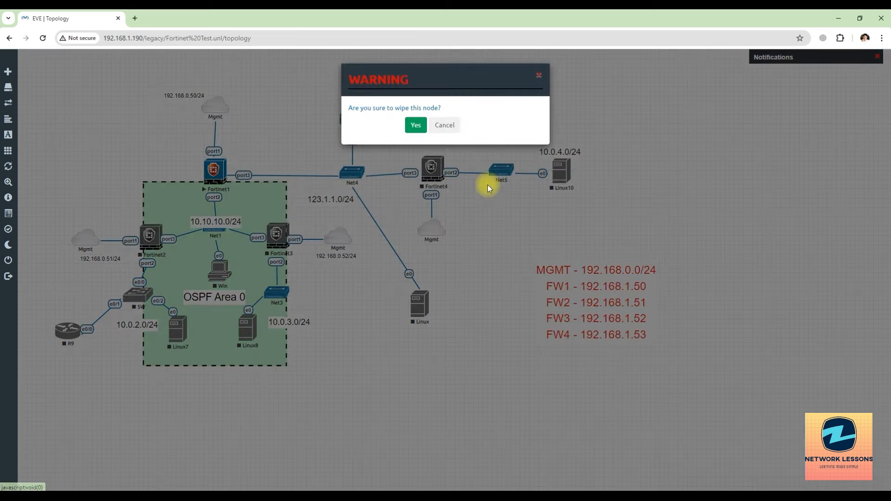
pyautogui.click(414, 124)
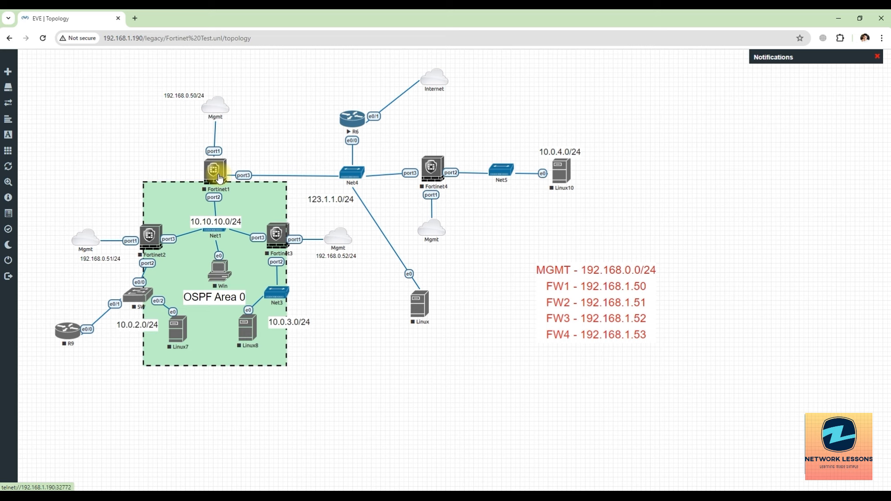
pyautogui.rightClick(219, 179)
pyautogui.click(245, 155)
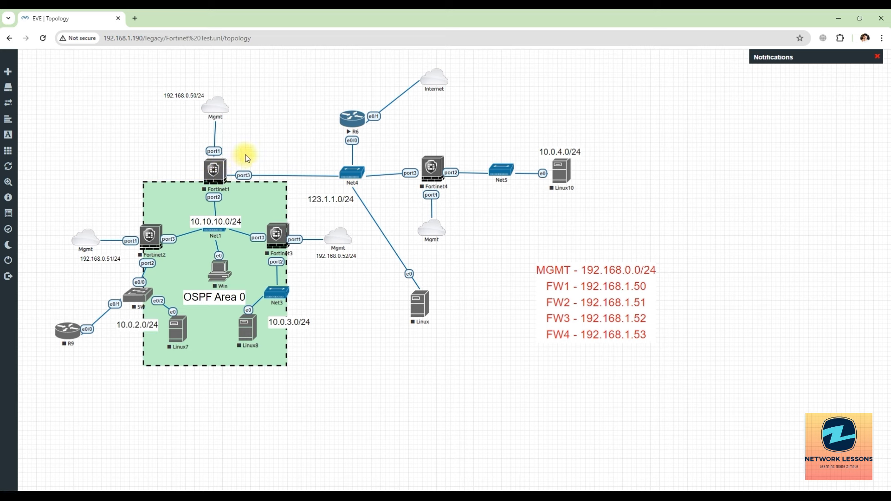
# Step: Start Fortinet1 again and open its telnet console
pyautogui.rightClick(213, 179)
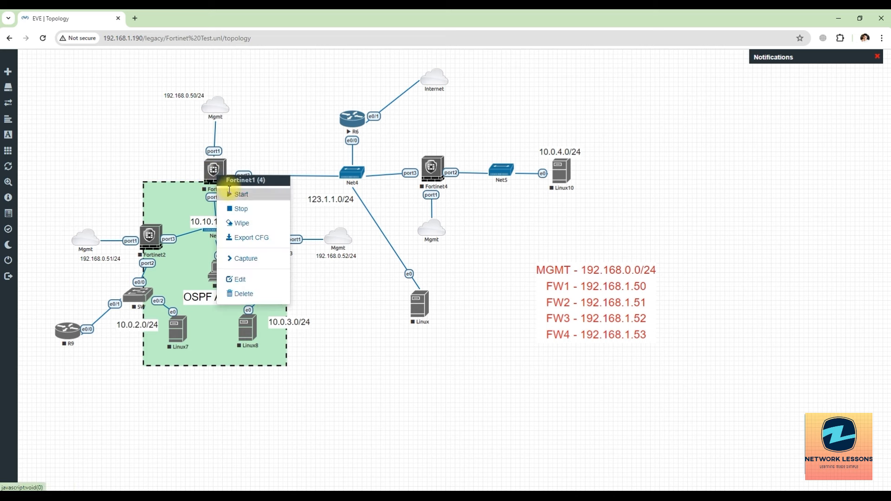
pyautogui.click(235, 194)
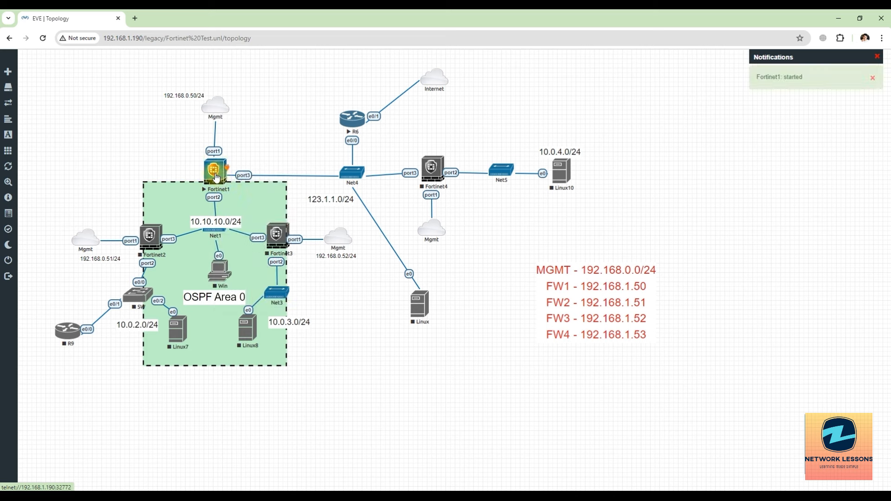
pyautogui.click(216, 180)
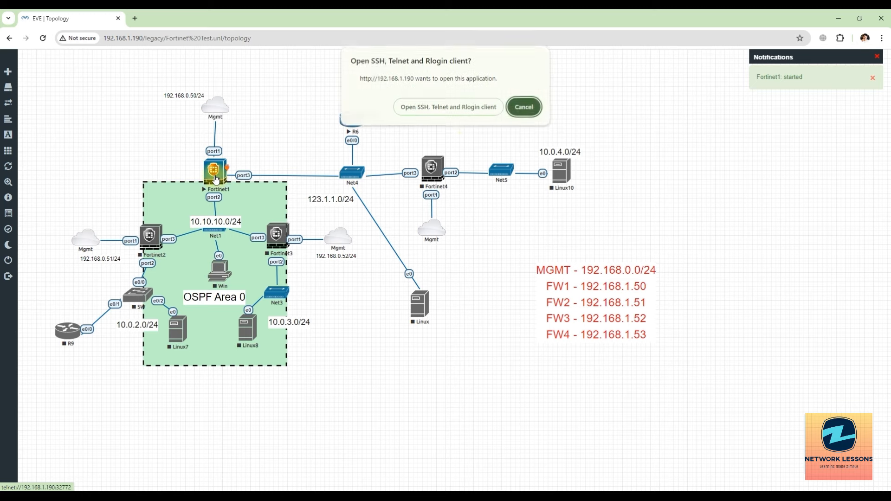
pyautogui.click(455, 113)
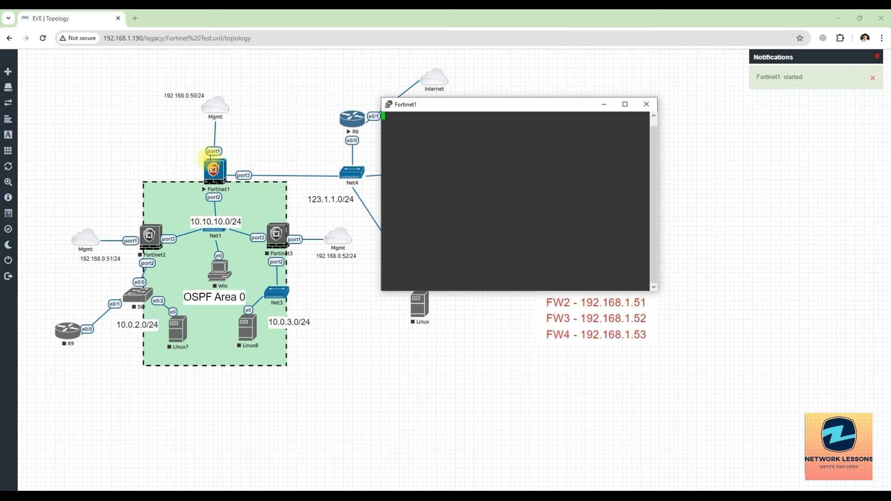
# Step: Log in to the Fortinet1 console as admin, set a new password, and enter 'show system interface'
pyautogui.moveTo(431, 109); pyautogui.dragTo(575, 109)
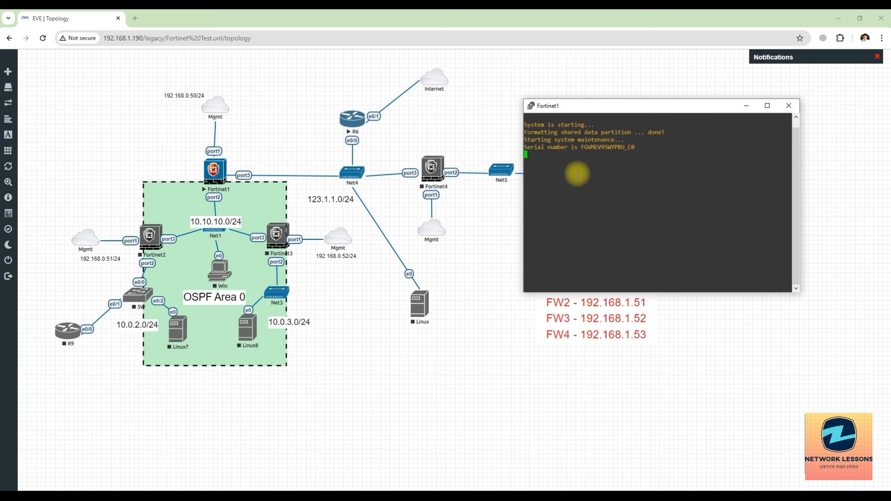
pyautogui.moveTo(585, 148); pyautogui.dragTo(636, 152)
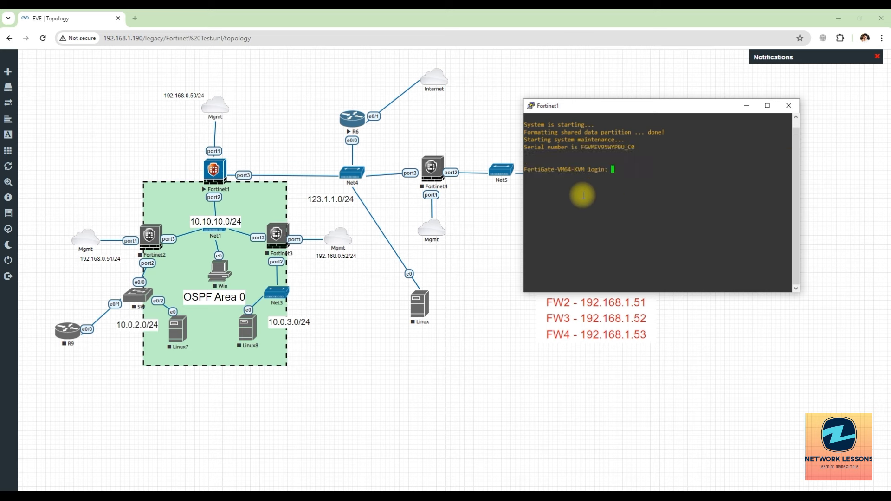
pyautogui.write('admin')
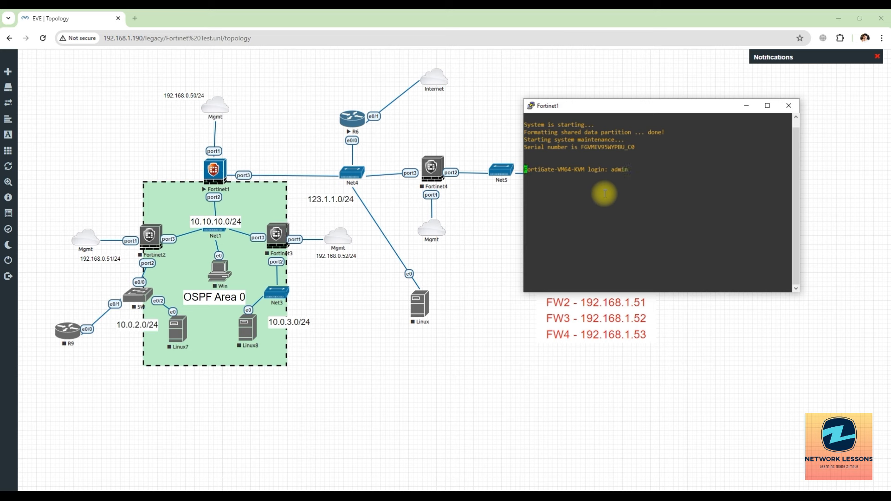
pyautogui.press('Return')
pyautogui.press('Return')
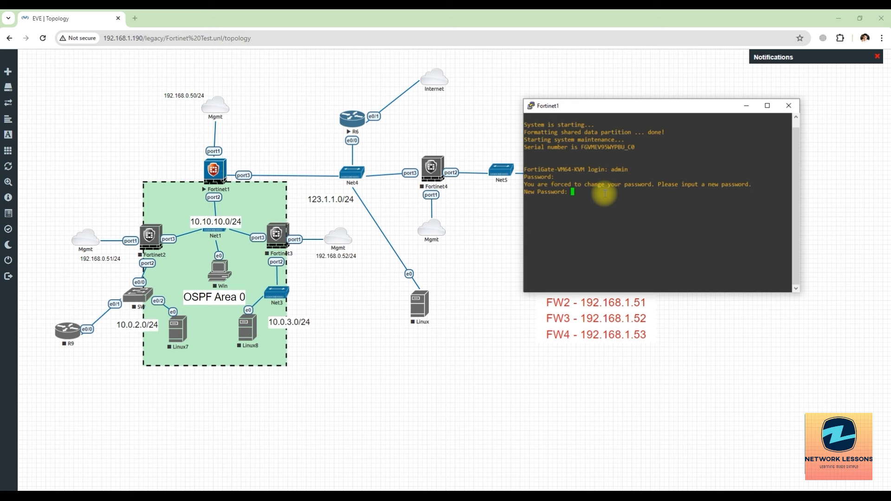
pyautogui.press('Return')
pyautogui.press('Return')
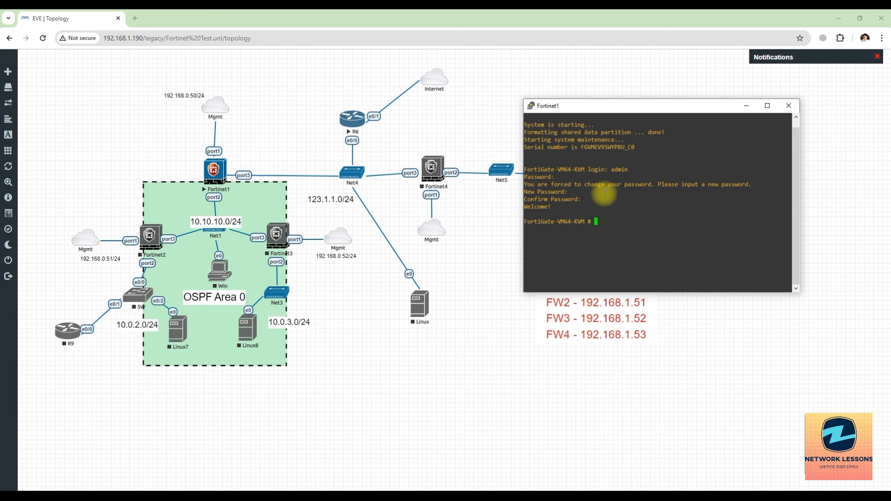
pyautogui.write('show system interface')
# Step: Run the interface listing and highlight port1's configuration block
pyautogui.press('Return')
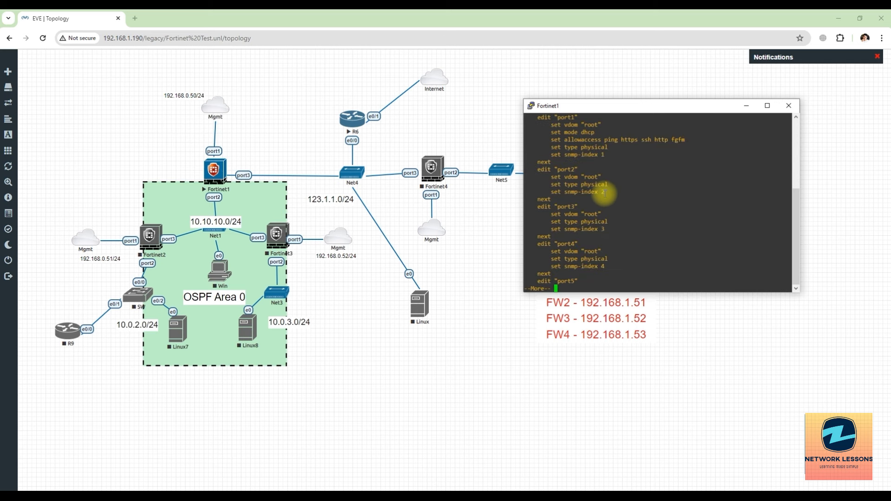
pyautogui.scroll(4, 599, 197)
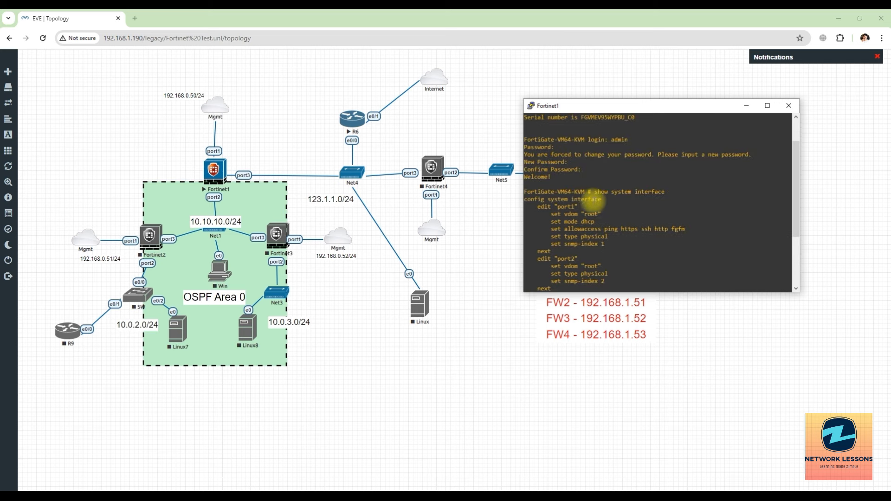
pyautogui.moveTo(553, 207); pyautogui.dragTo(612, 238)
pyautogui.scroll(-4, 611, 238)
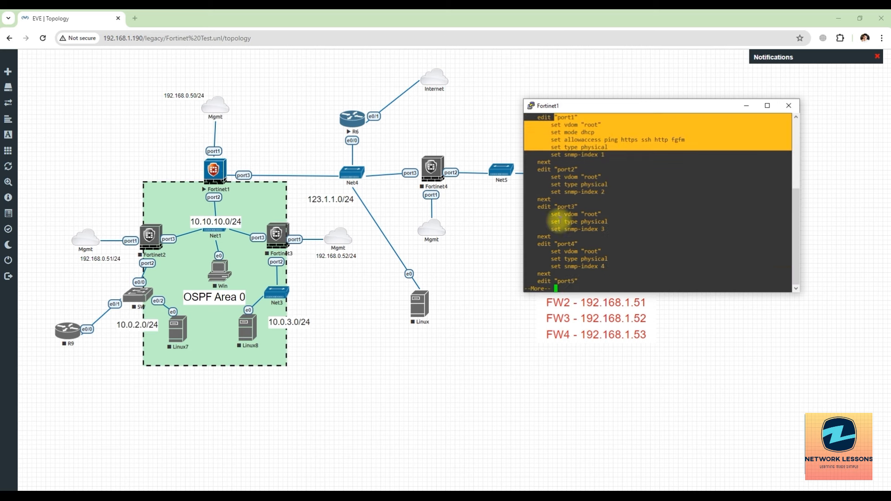
pyautogui.moveTo(553, 176); pyautogui.dragTo(589, 265)
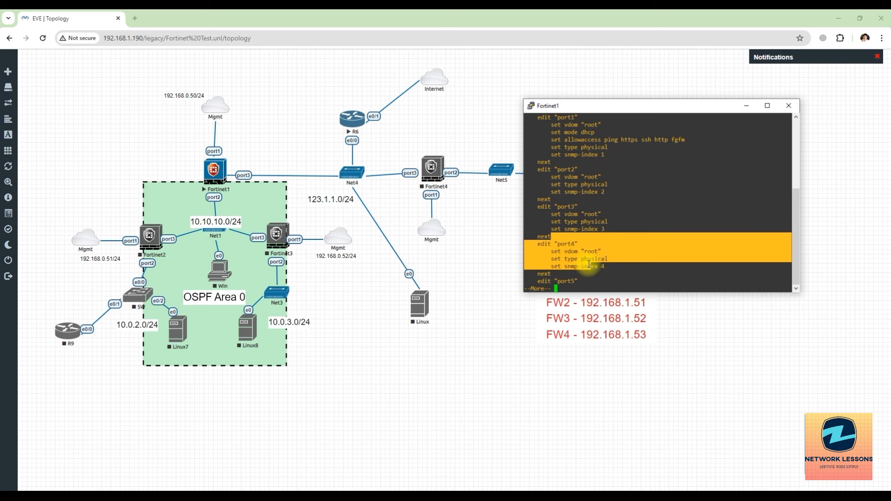
pyautogui.scroll(4, 589, 263)
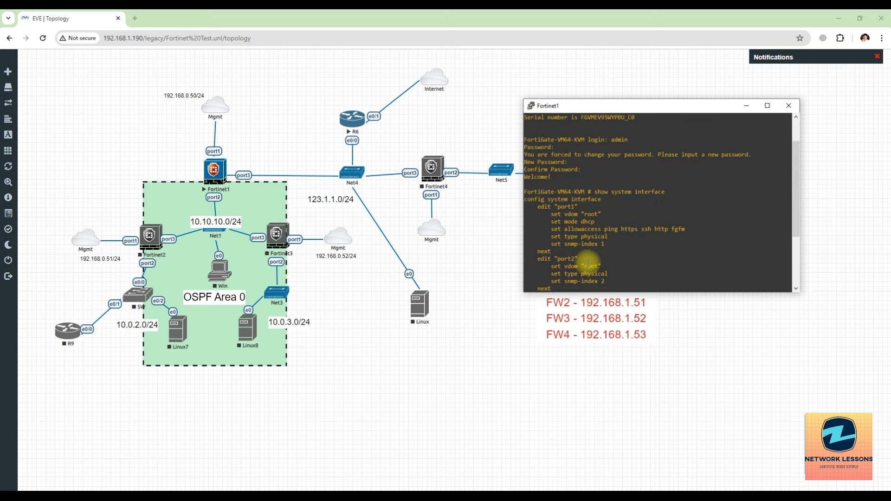
pyautogui.scroll(-4, 588, 263)
pyautogui.scroll(4, 586, 260)
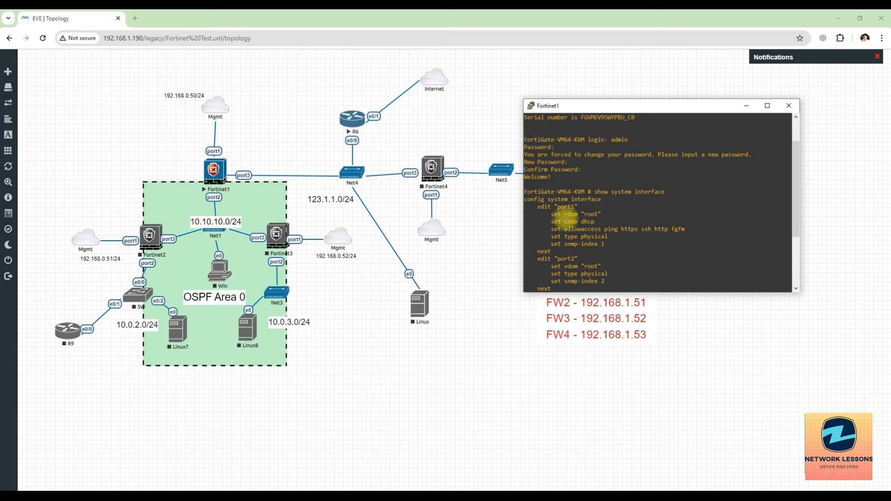
# Step: Highlight port1's DHCP mode, vdom root and allowed access ping, https, ssh, http, fgfm
pyautogui.moveTo(564, 221); pyautogui.dragTo(621, 214)
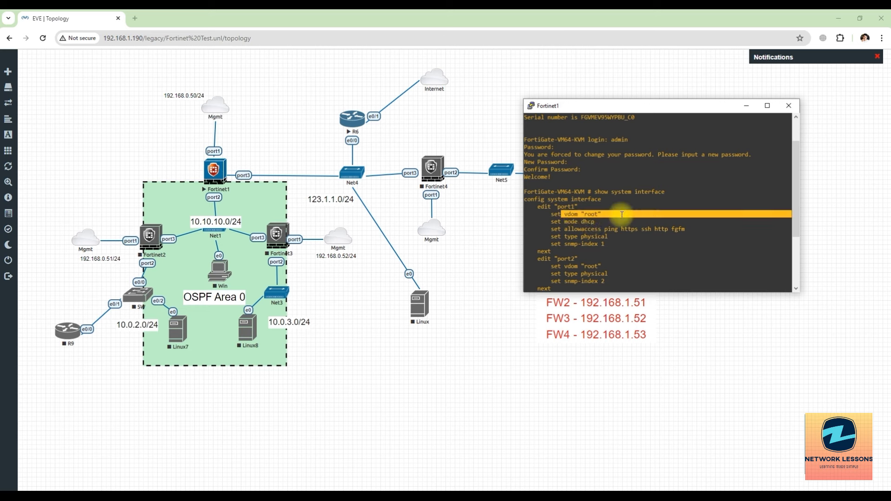
pyautogui.click(589, 215)
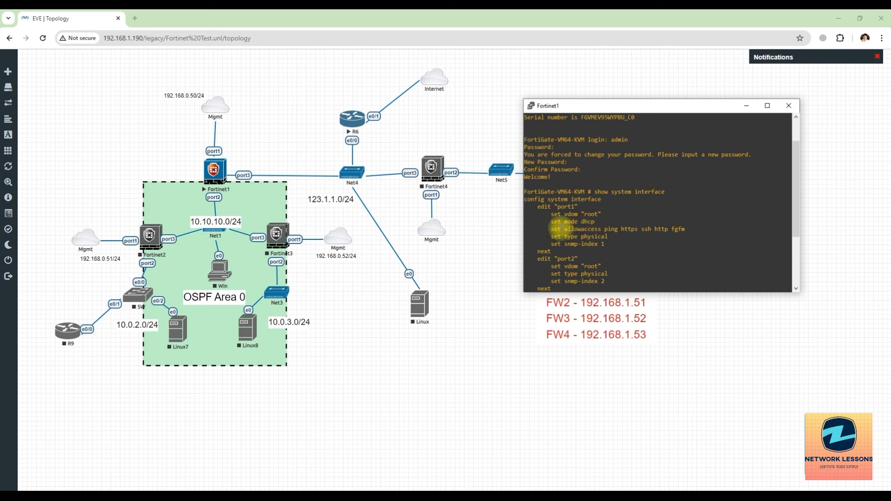
pyautogui.moveTo(565, 228); pyautogui.dragTo(618, 230)
pyautogui.scroll(-4, 618, 230)
pyautogui.press('q')
pyautogui.scroll(2, 612, 223)
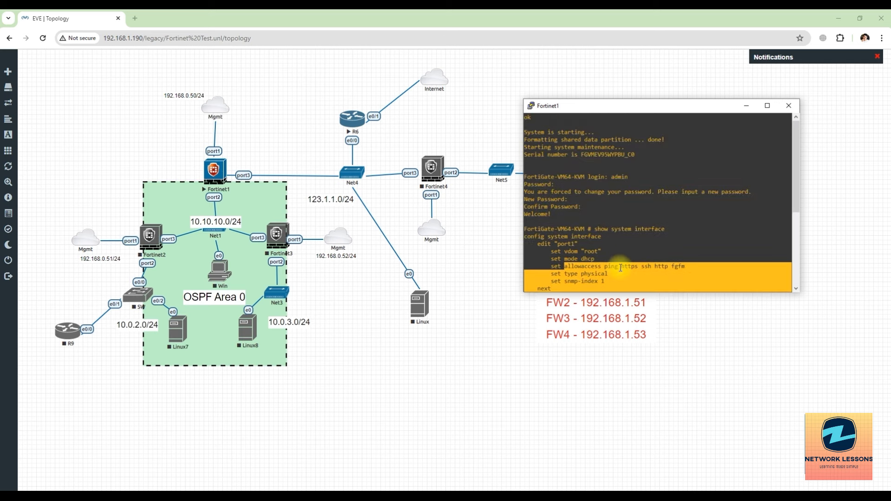
pyautogui.moveTo(623, 266); pyautogui.dragTo(681, 269)
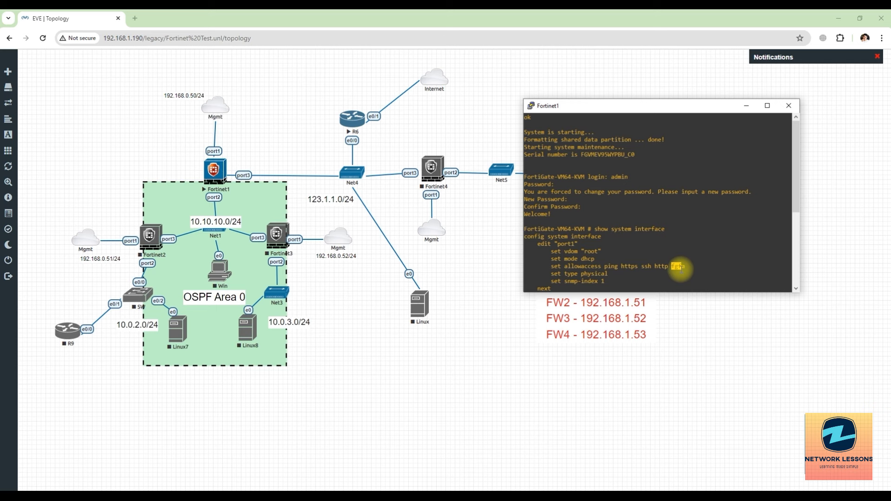
pyautogui.scroll(-4, 677, 269)
pyautogui.scroll(4, 597, 251)
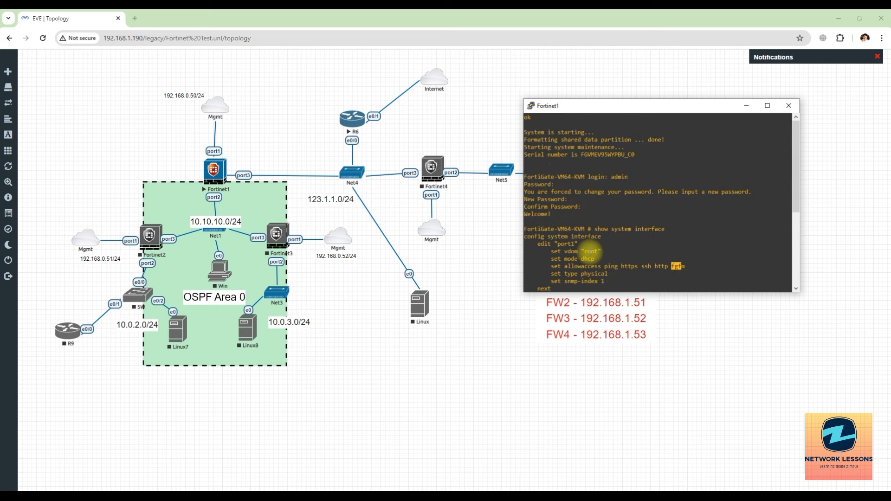
pyautogui.scroll(-6, 593, 256)
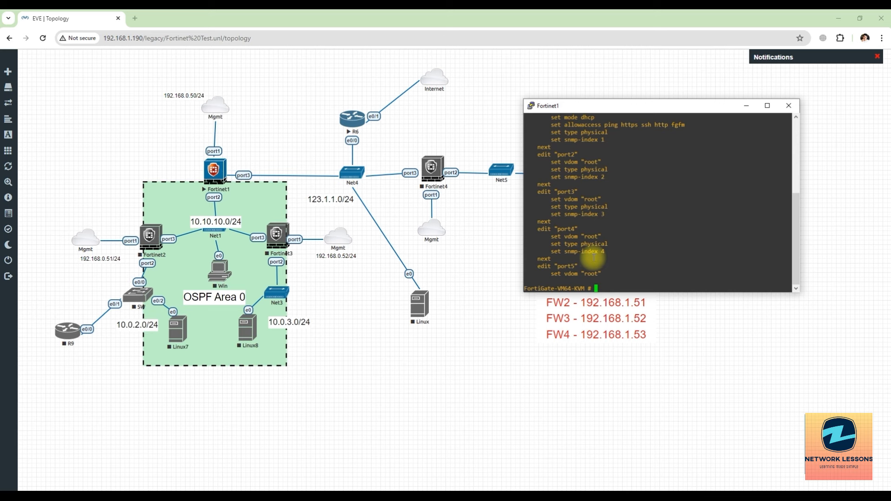
# Step: Run 'get system interface physical', copy port1's address 192.168.1.189, paste it, then erase it
pyautogui.write('get system interface physical')
pyautogui.press('Return')
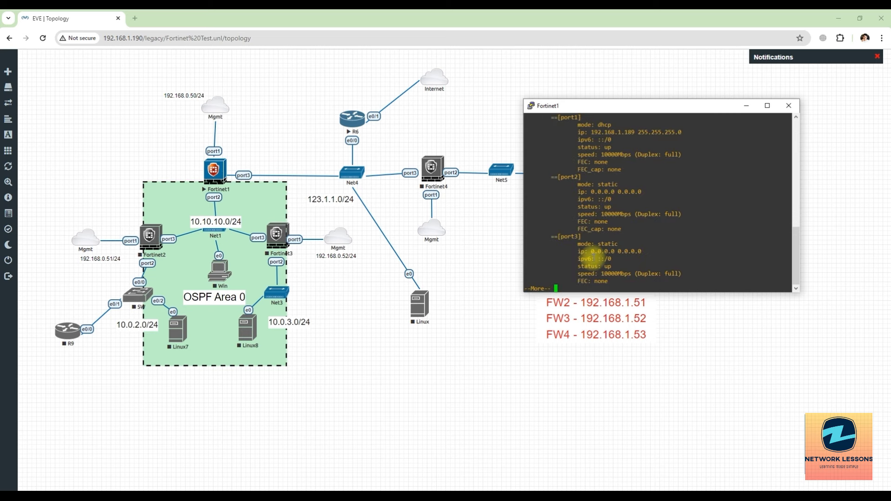
pyautogui.scroll(4, 587, 202)
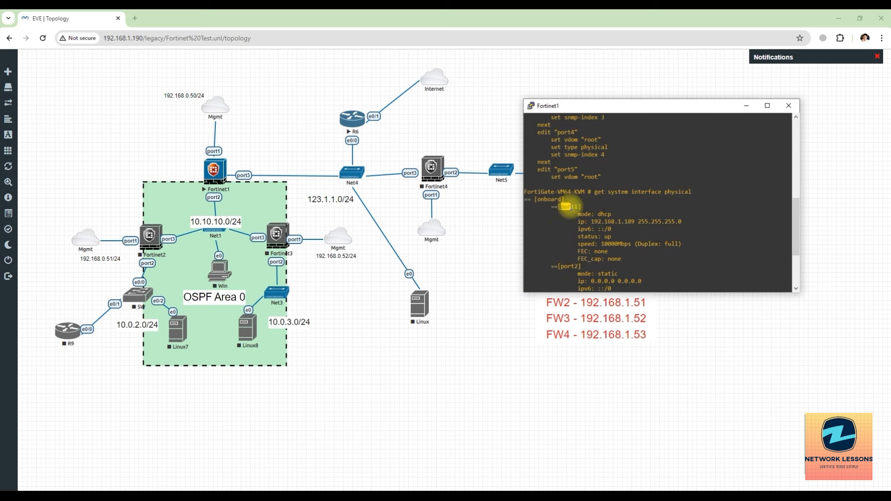
pyautogui.moveTo(575, 214); pyautogui.dragTo(633, 221)
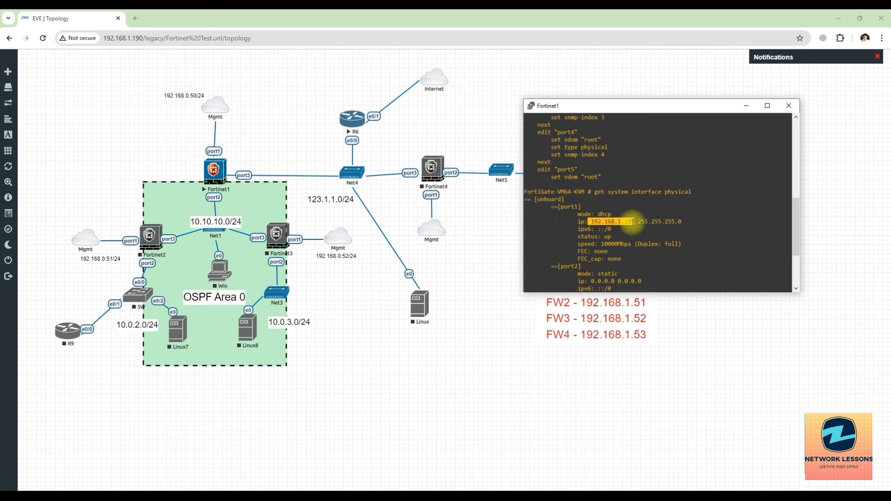
pyautogui.scroll(-14, 629, 206)
pyautogui.rightClick(627, 191)
pyautogui.press('BackSpace')
pyautogui.press('BackSpace')
pyautogui.press('BackSpace')
pyautogui.press('BackSpace')
pyautogui.press('BackSpace')
pyautogui.press('BackSpace')
pyautogui.press('BackSpace')
pyautogui.press('BackSpace')
pyautogui.press('BackSpace')
pyautogui.press('BackSpace')
pyautogui.press('BackSpace')
pyautogui.press('BackSpace')
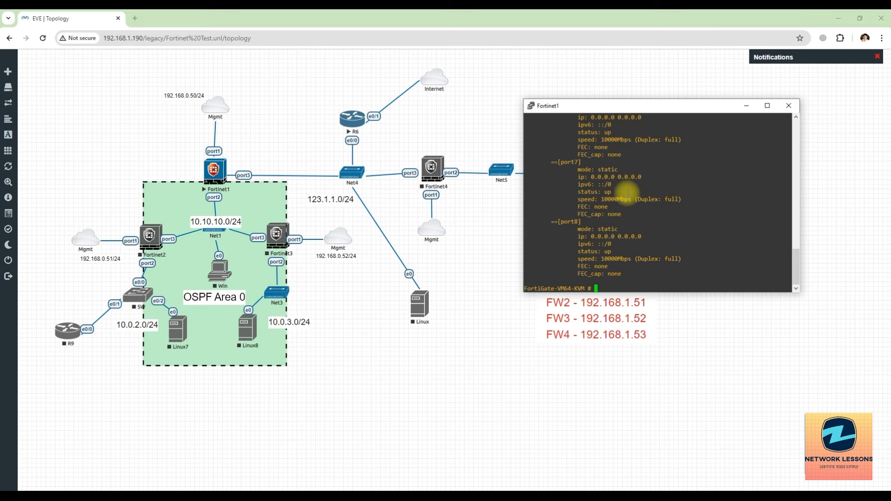
# Step: Load 192.168.1.189 in a new browser tab
pyautogui.click(138, 20)
pyautogui.click(136, 20)
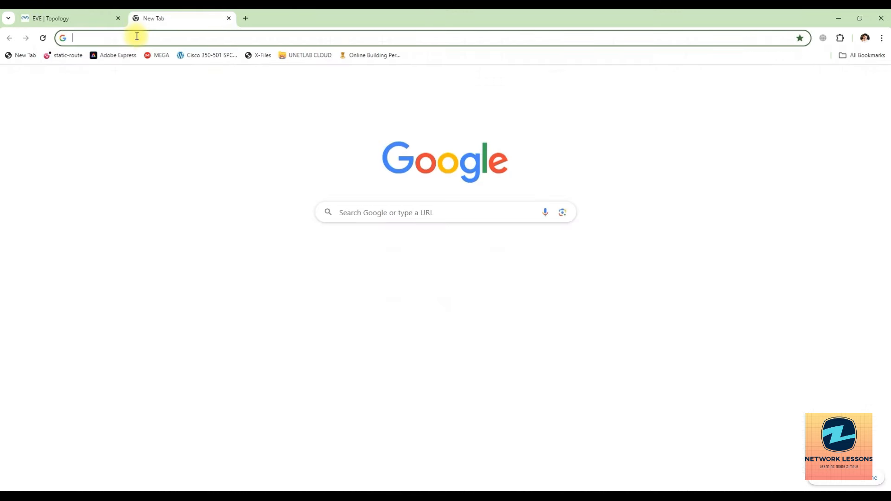
pyautogui.write('192.168.1.1')
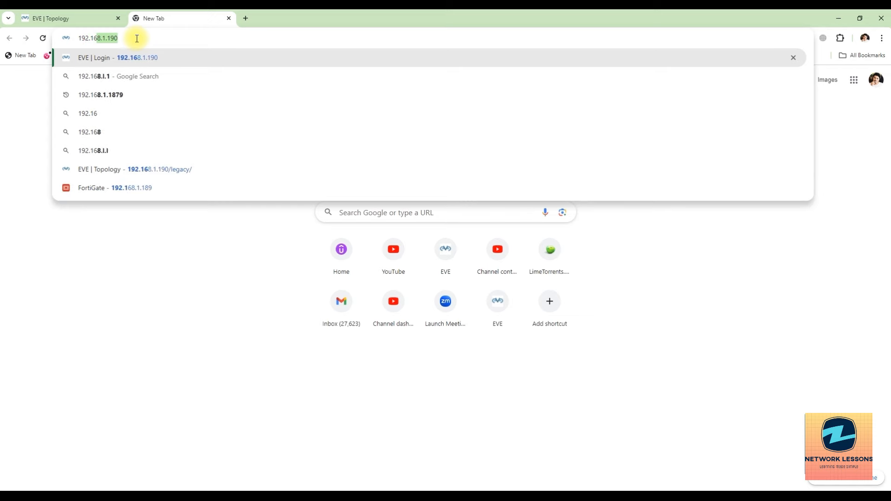
pyautogui.write('89')
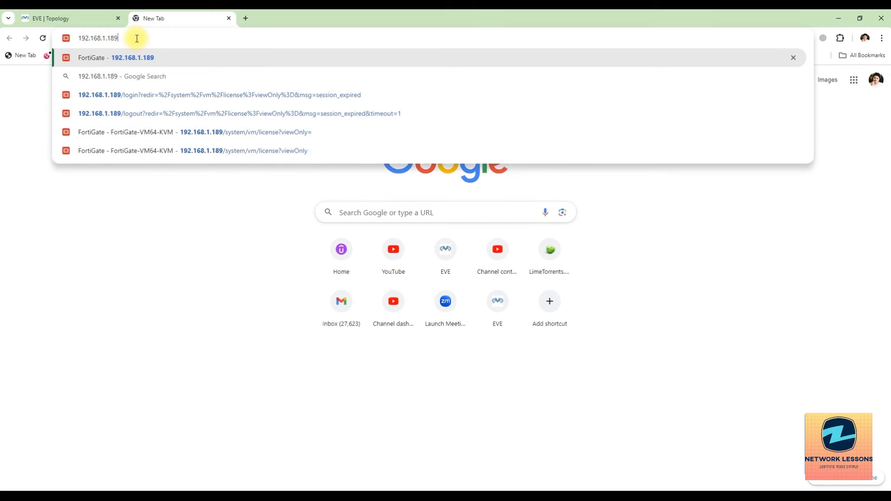
pyautogui.press('Return')
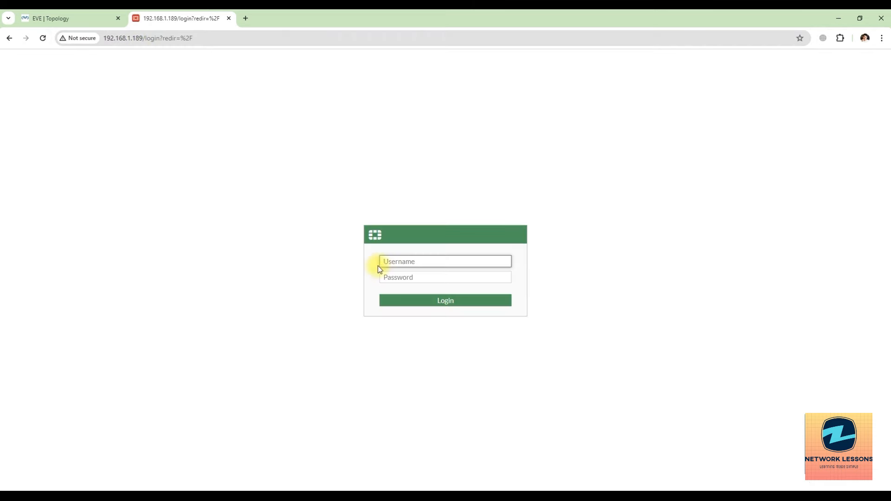
# Step: Log in to the FortiGate web GUI as admin with the account password
pyautogui.write('admin')
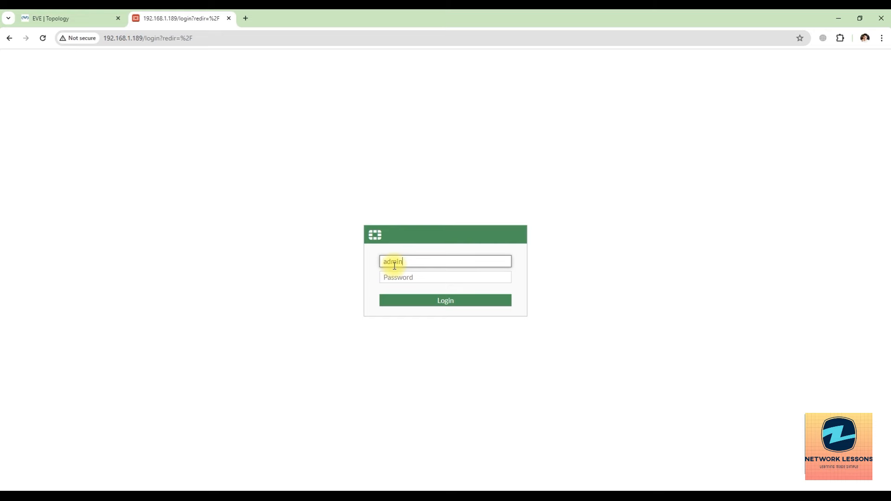
pyautogui.press('Tab')
pyautogui.write('•')
pyautogui.press('BackSpace')
pyautogui.write('••••••••••')
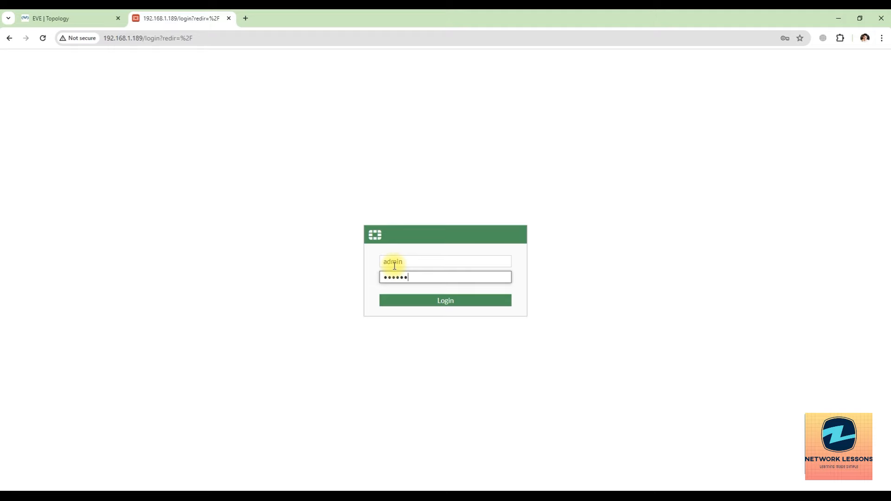
pyautogui.press('Return')
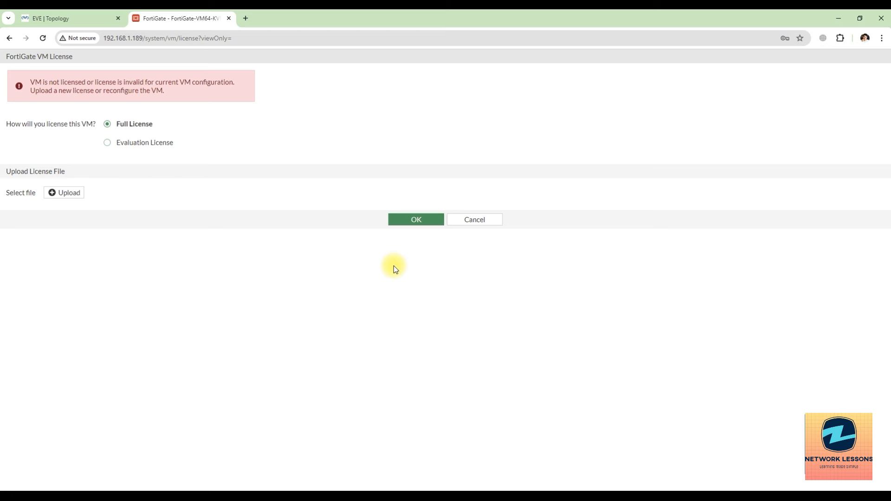
# Step: Return to the FortiGate VM License page and select Evaluation License
pyautogui.click(53, 18)
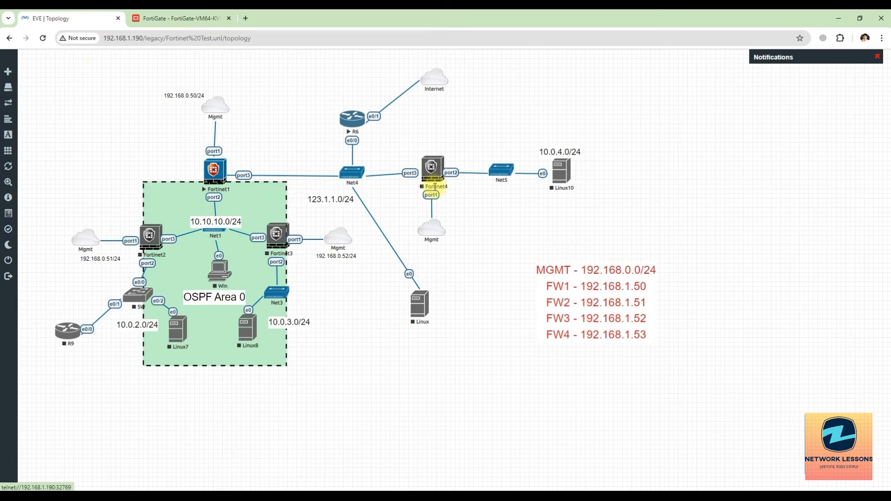
pyautogui.click(147, 20)
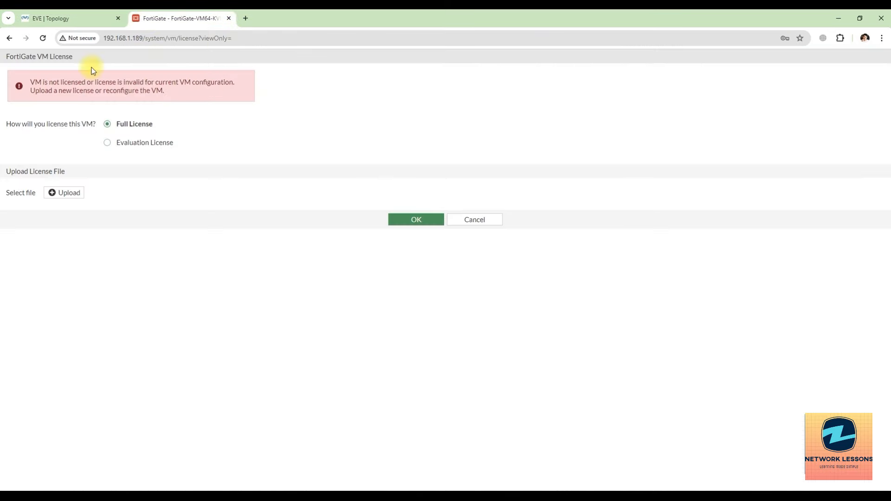
pyautogui.click(137, 146)
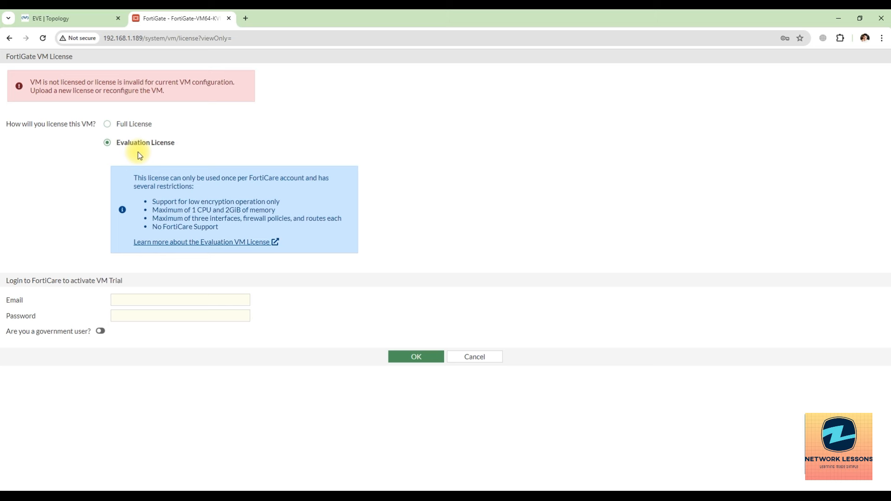
# Step: Highlight the single-use, low-encryption, 1 CPU and memory limits in the Evaluation License box
pyautogui.moveTo(135, 176); pyautogui.dragTo(194, 187)
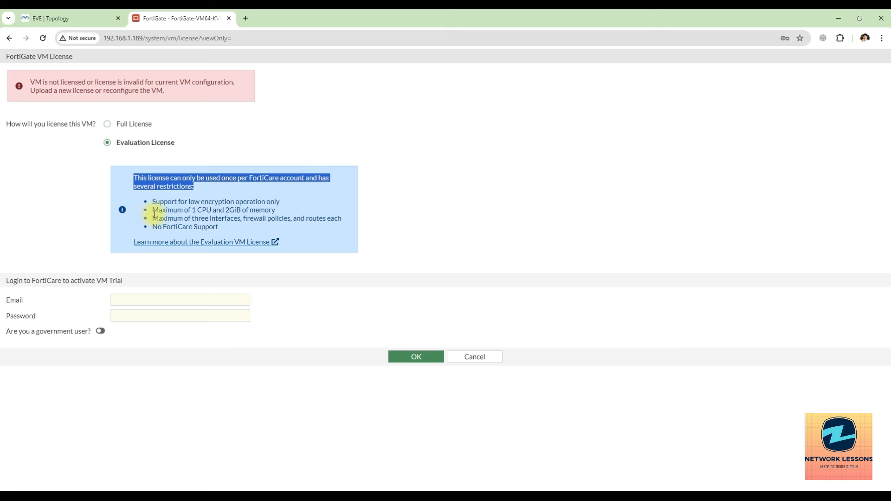
pyautogui.moveTo(152, 205); pyautogui.dragTo(278, 205)
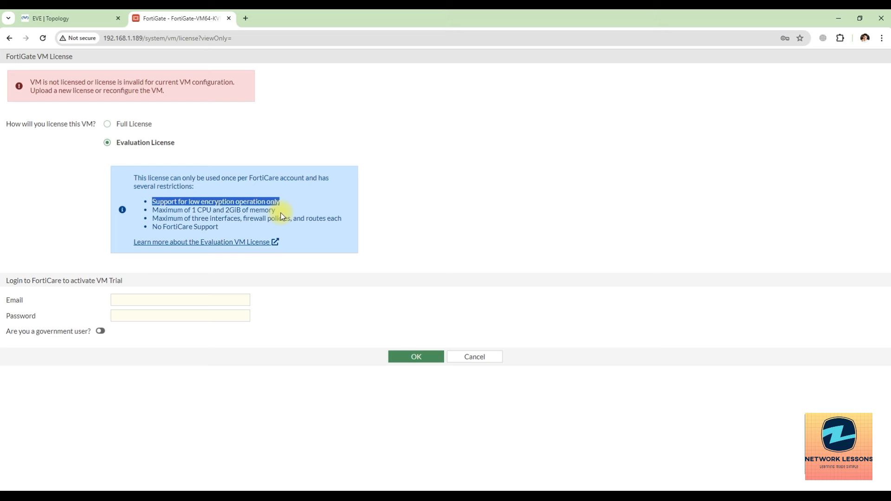
pyautogui.moveTo(153, 210); pyautogui.dragTo(211, 213)
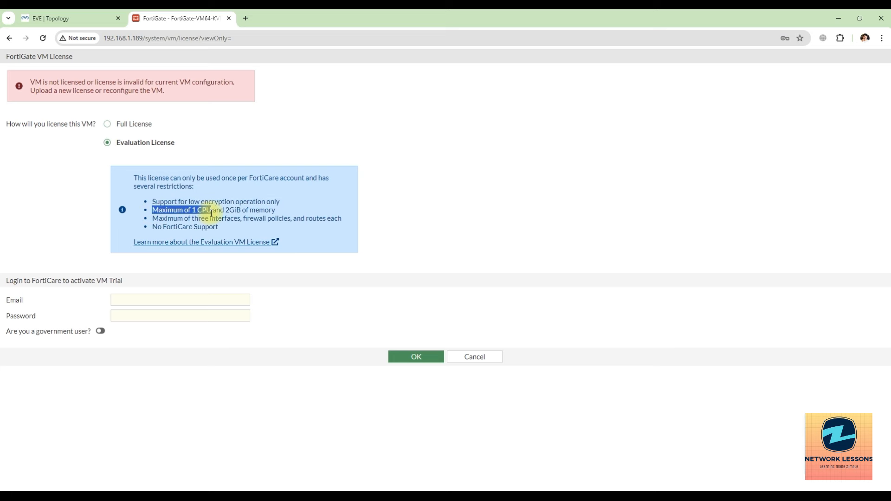
pyautogui.moveTo(225, 210); pyautogui.dragTo(274, 215)
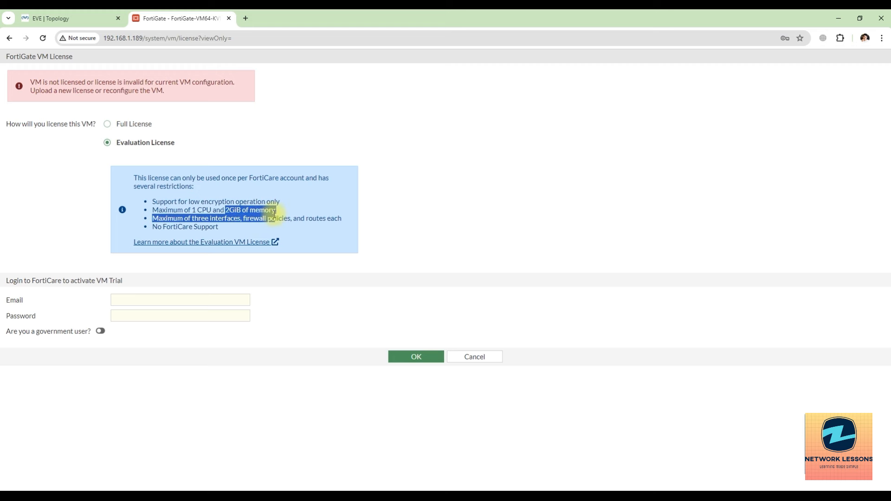
# Step: Highlight the three-interface limit, clear the highlight, and open a blank new browser tab
pyautogui.click(207, 224)
pyautogui.moveTo(153, 219); pyautogui.dragTo(331, 227)
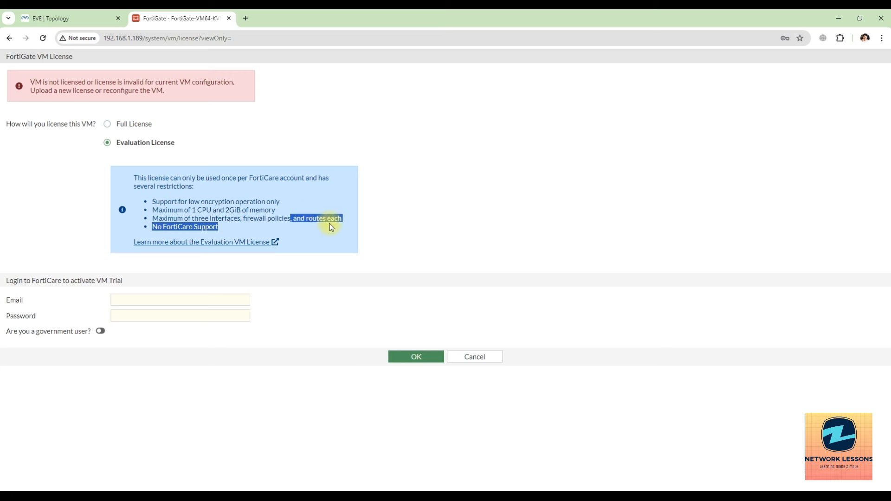
pyautogui.click(239, 226)
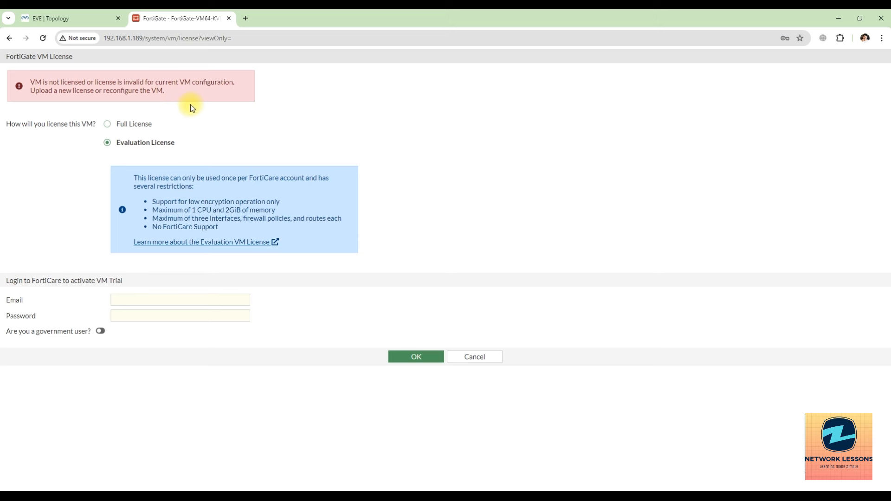
pyautogui.click(246, 18)
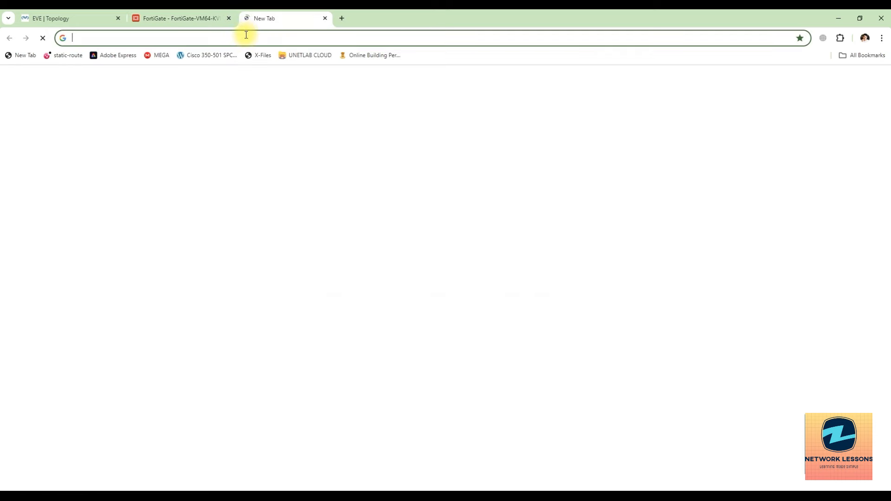
# Step: Go to support.fortinet.com and log in to FortiCloud with the account e-mail and password
pyautogui.write('support.fortinet.com')
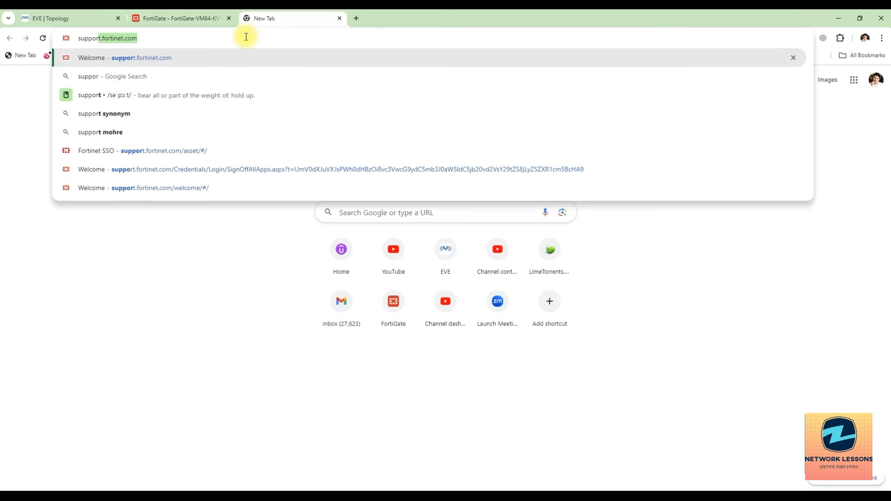
pyautogui.click(253, 56)
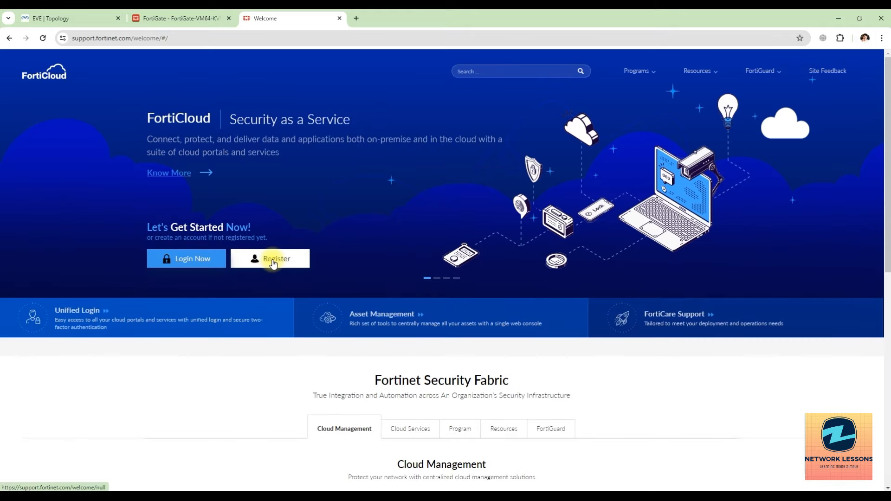
pyautogui.click(215, 262)
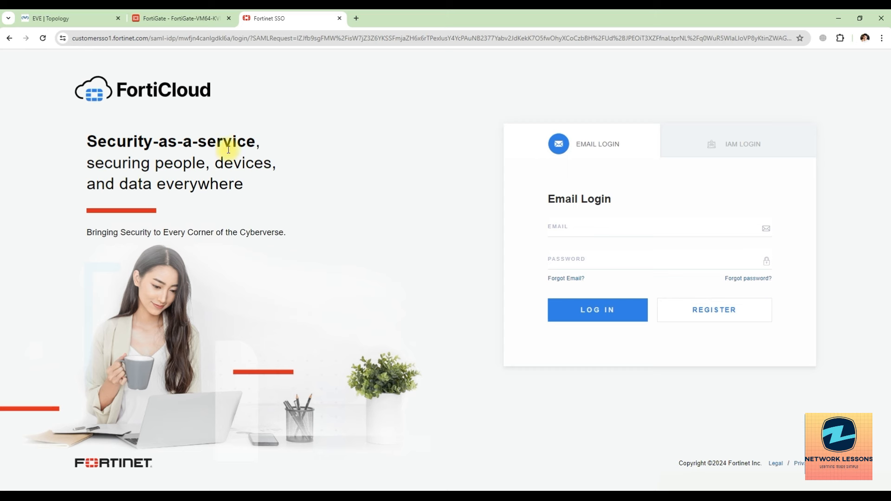
pyautogui.click(563, 230)
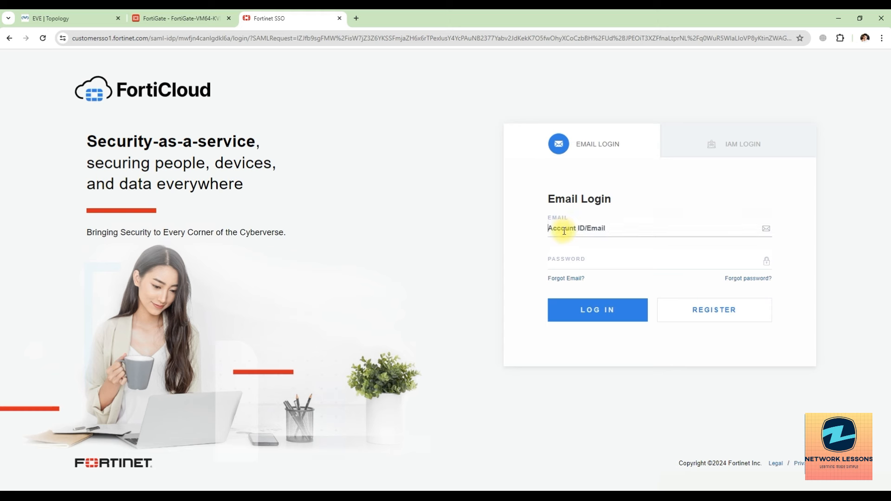
pyautogui.write('zah')
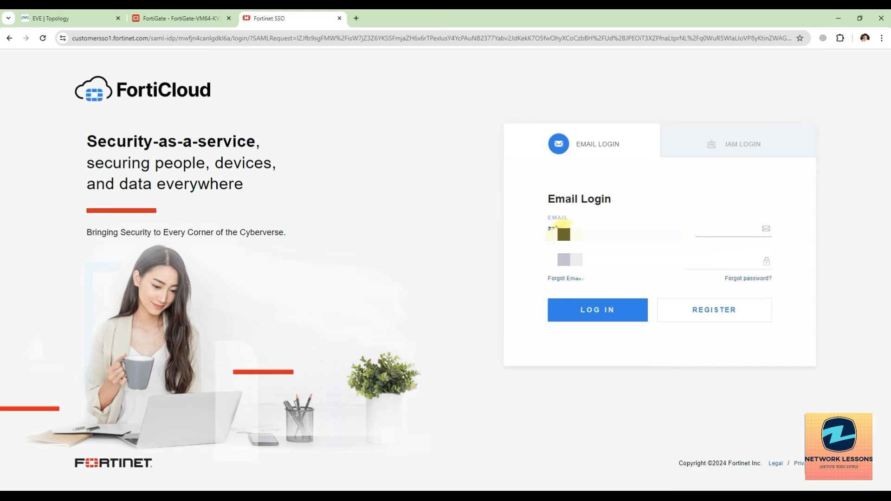
pyautogui.press('Tab')
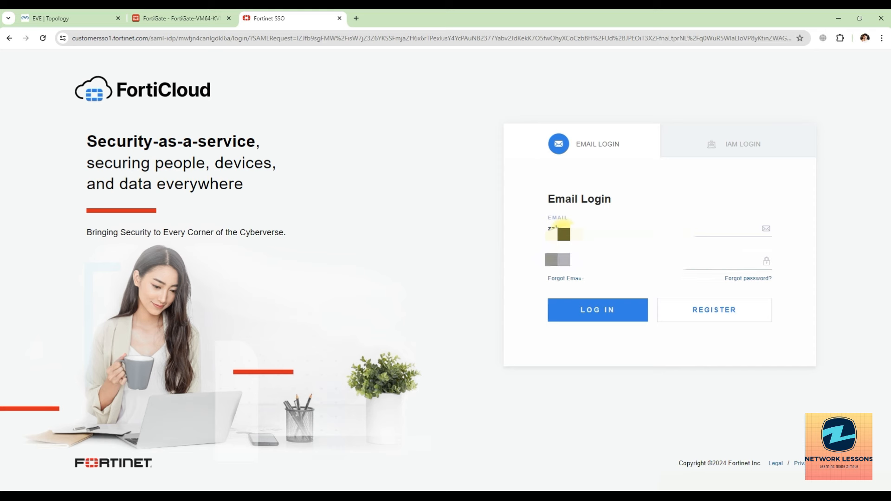
pyautogui.write('••••')
pyautogui.press('Return')
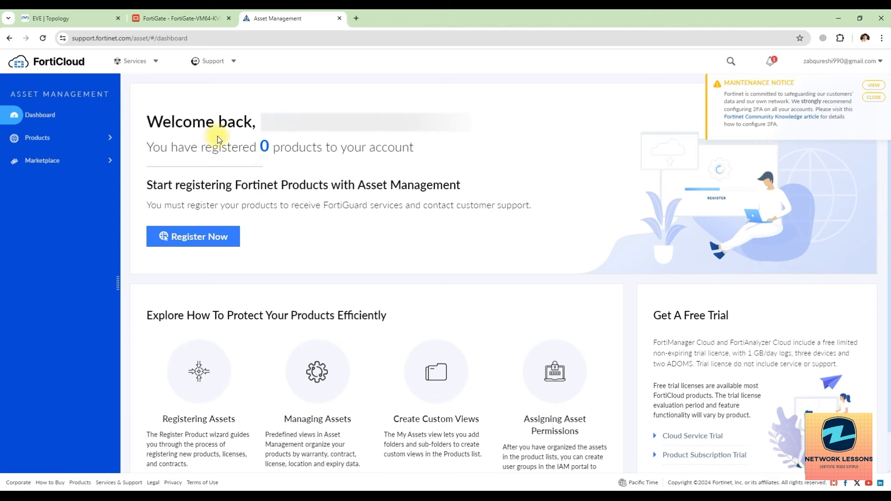
# Step: Note the 0 registered products, open Products > My Assets and dismiss the notifications
pyautogui.moveTo(145, 121); pyautogui.dragTo(443, 160)
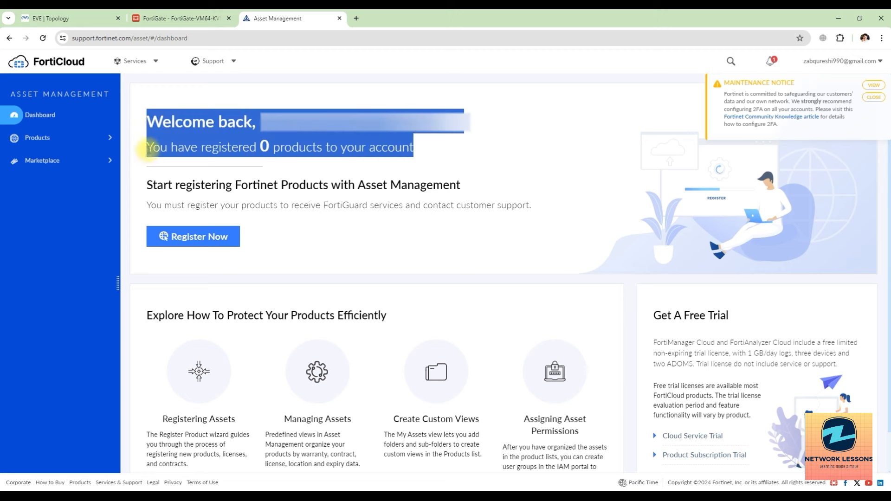
pyautogui.click(199, 148)
pyautogui.moveTo(232, 149); pyautogui.dragTo(361, 152)
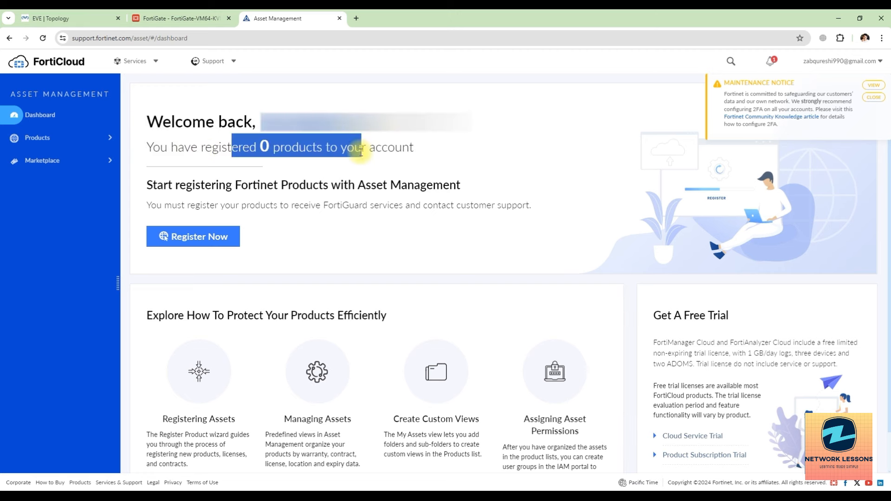
pyautogui.click(46, 138)
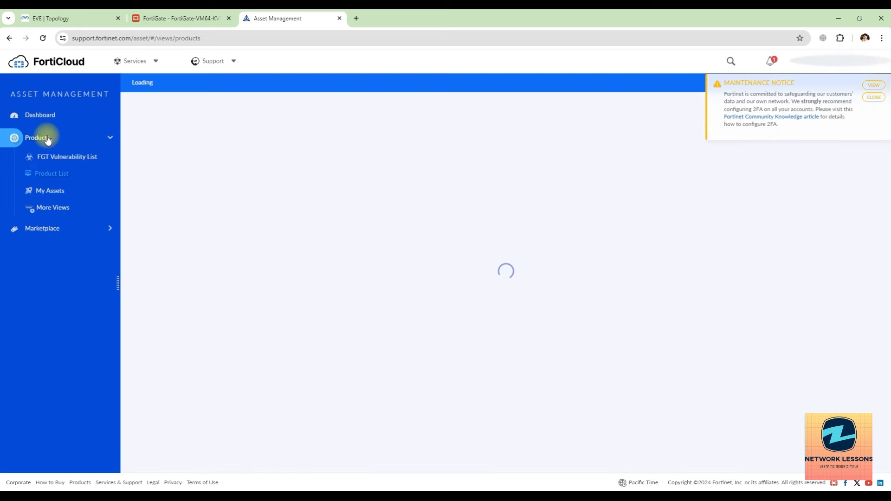
pyautogui.click(53, 198)
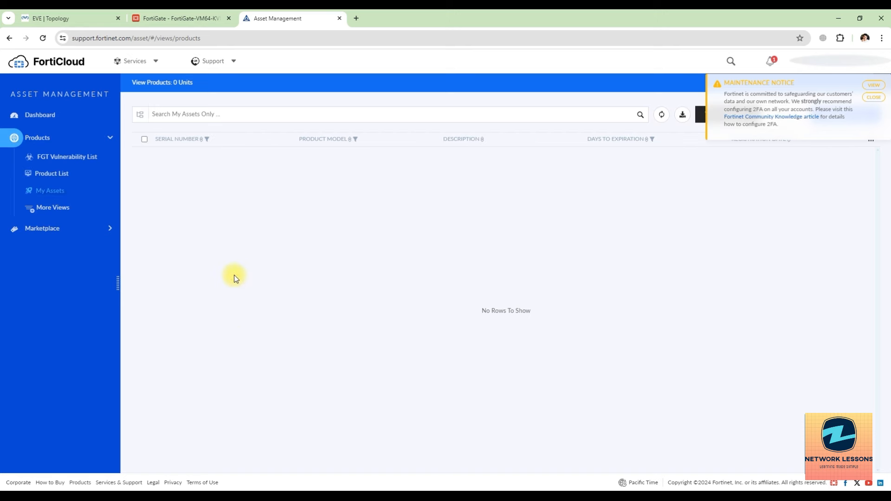
pyautogui.click(873, 85)
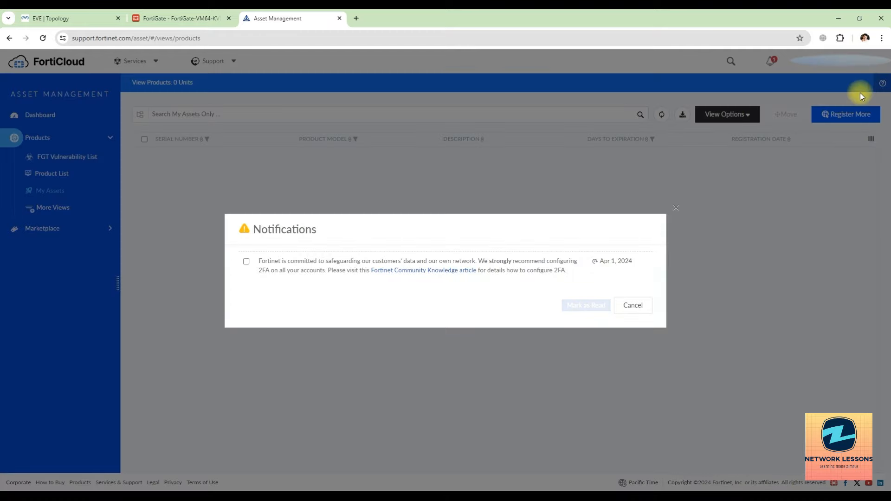
pyautogui.click(677, 210)
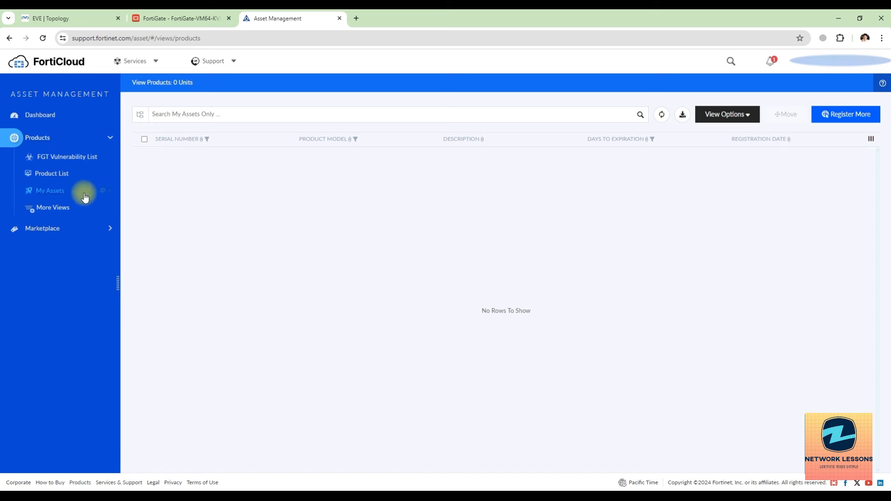
# Step: Check the FGT Vulnerability List, go back to My Assets, then return to the EVE | Topology tab
pyautogui.click(64, 157)
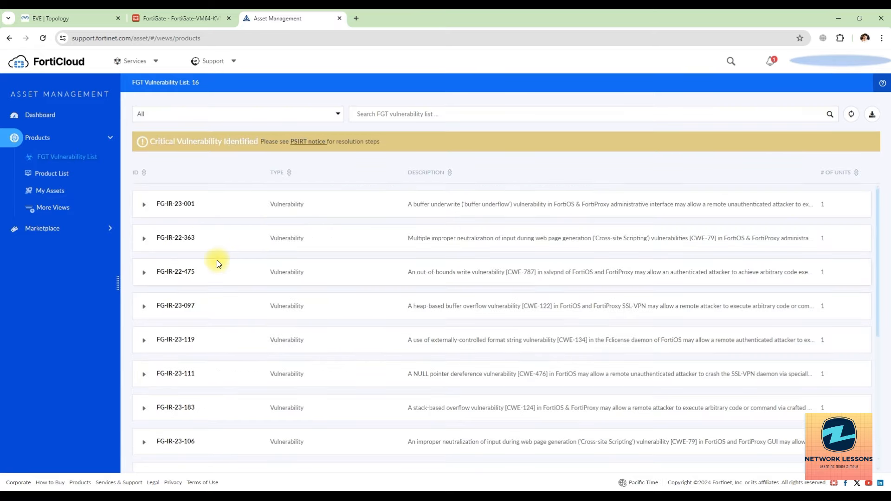
pyautogui.scroll(-5, 238, 296)
pyautogui.scroll(5, 240, 299)
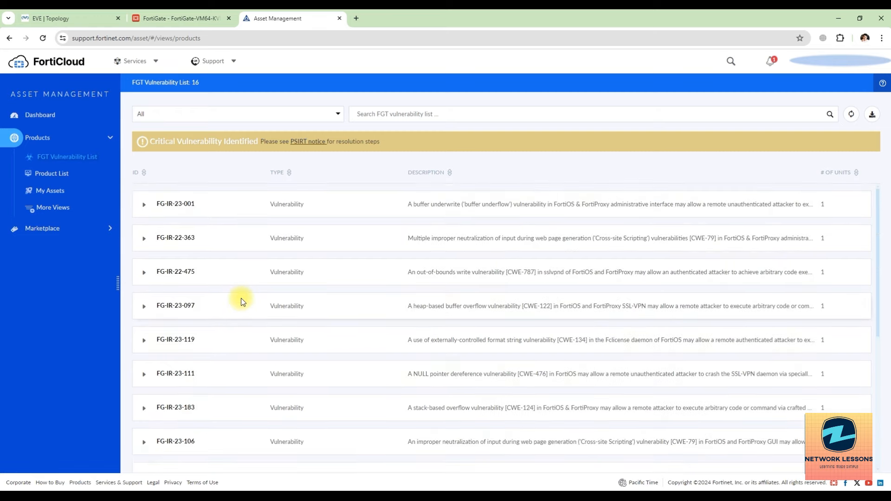
pyautogui.click(50, 191)
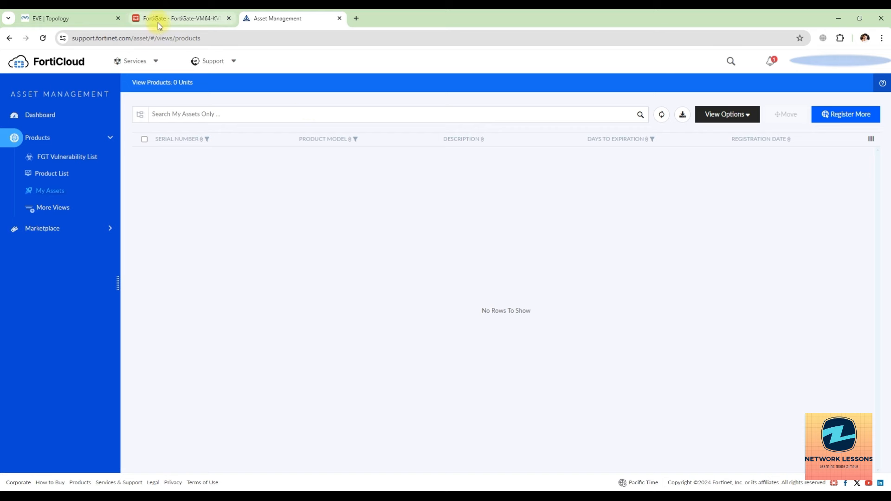
pyautogui.moveTo(158, 22)
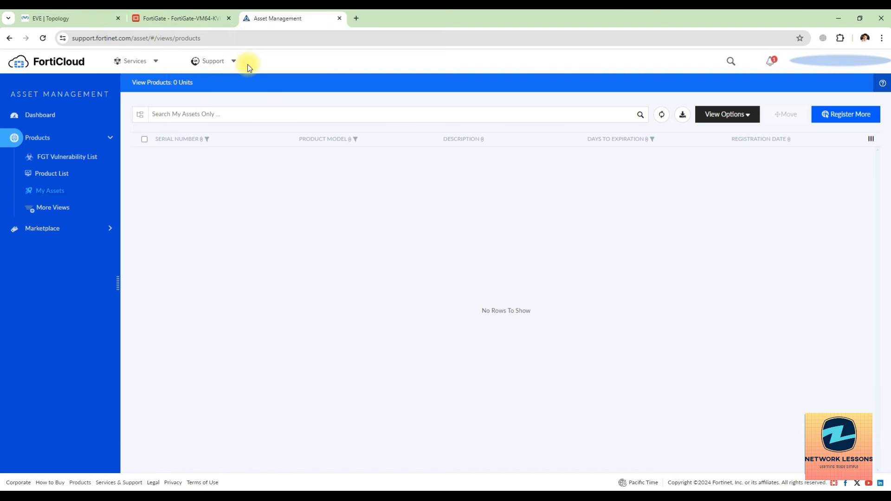
pyautogui.click(84, 20)
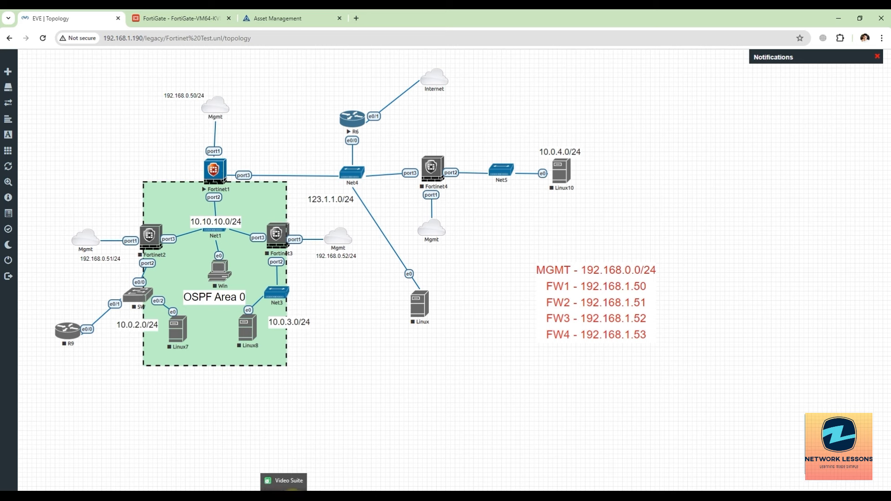
# Step: Run 'execute ping 8.8.8.8' in the Fortinet1 console
pyautogui.click(295, 497)
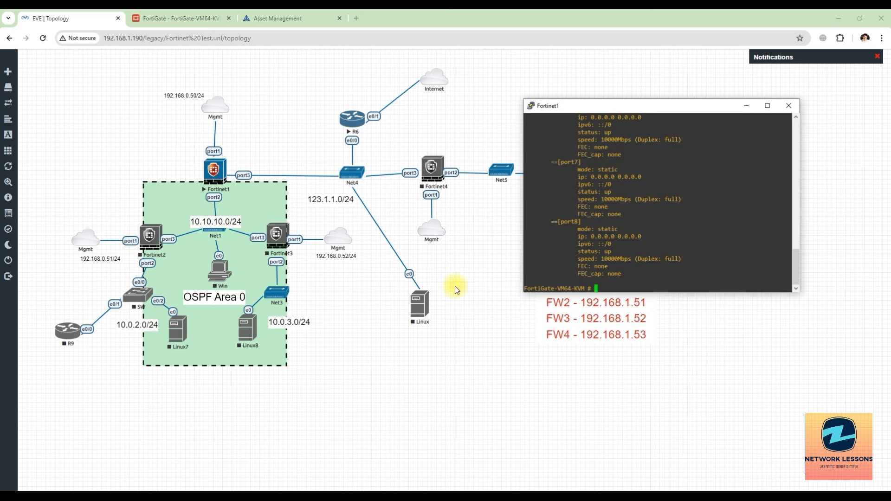
pyautogui.scroll(12, 612, 200)
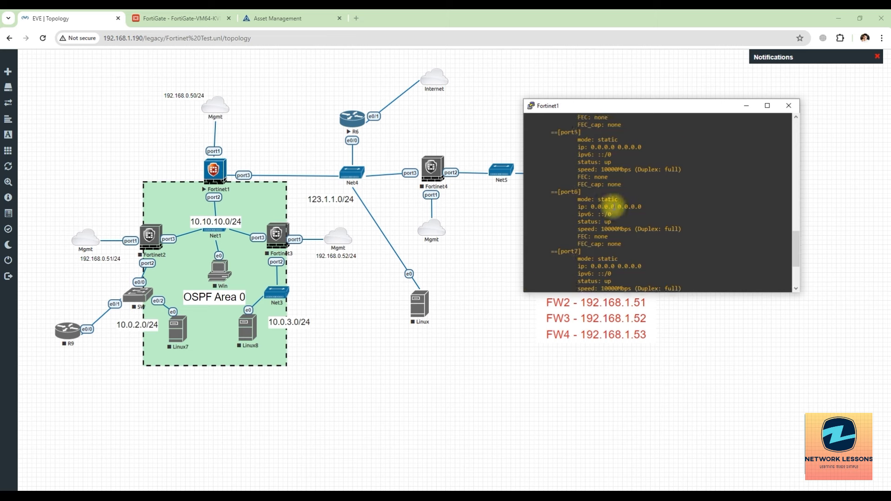
pyautogui.scroll(3, 613, 197)
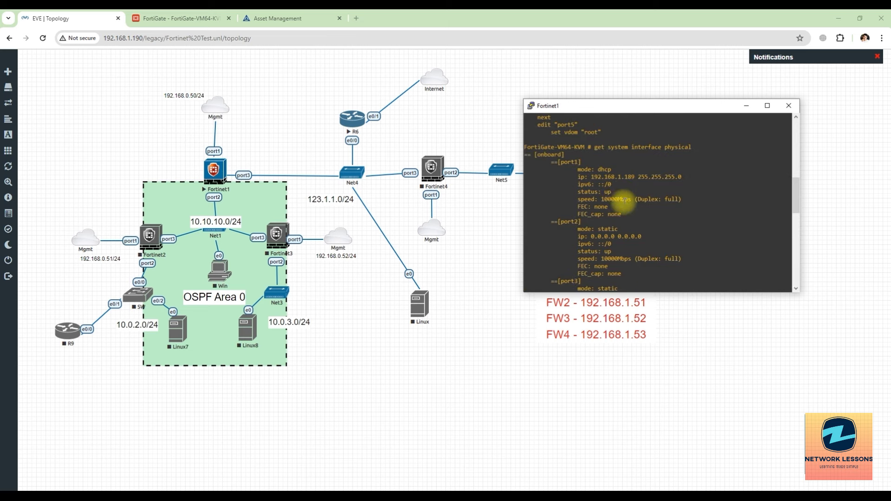
pyautogui.scroll(-3, 615, 235)
pyautogui.scroll(-12, 615, 236)
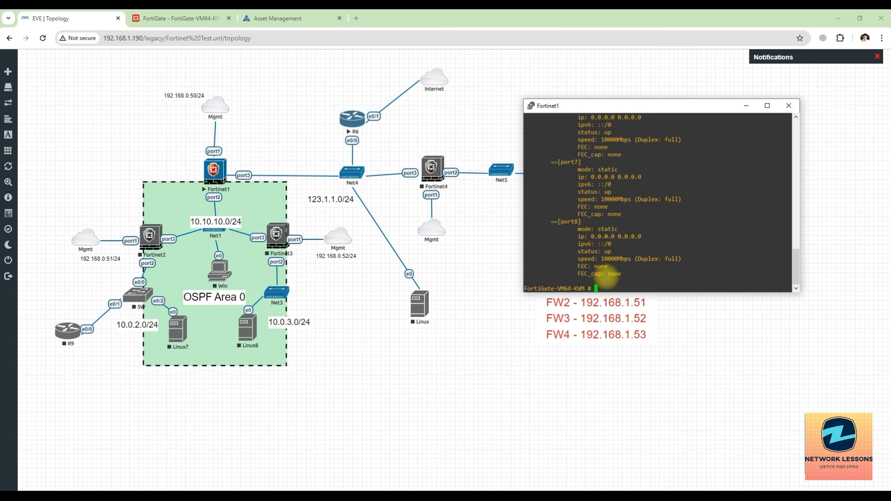
pyautogui.write('ex')
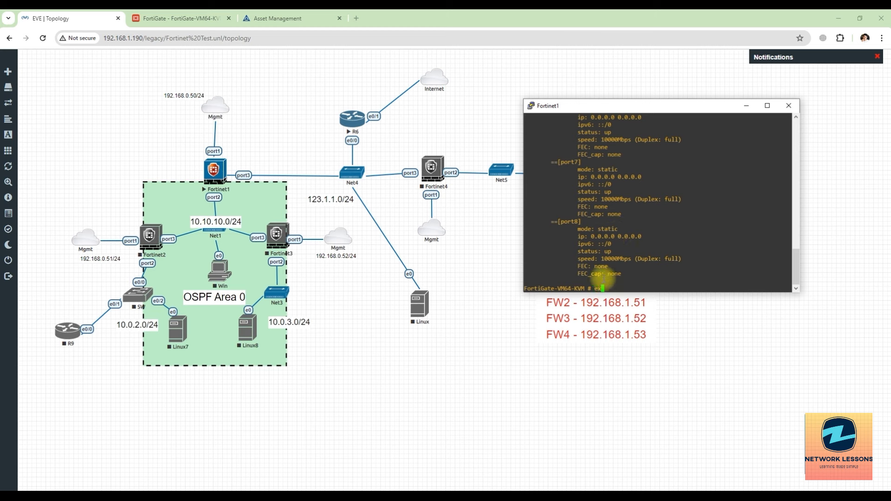
pyautogui.write('ecute ping 8.8.8.8')
pyautogui.press('Return')
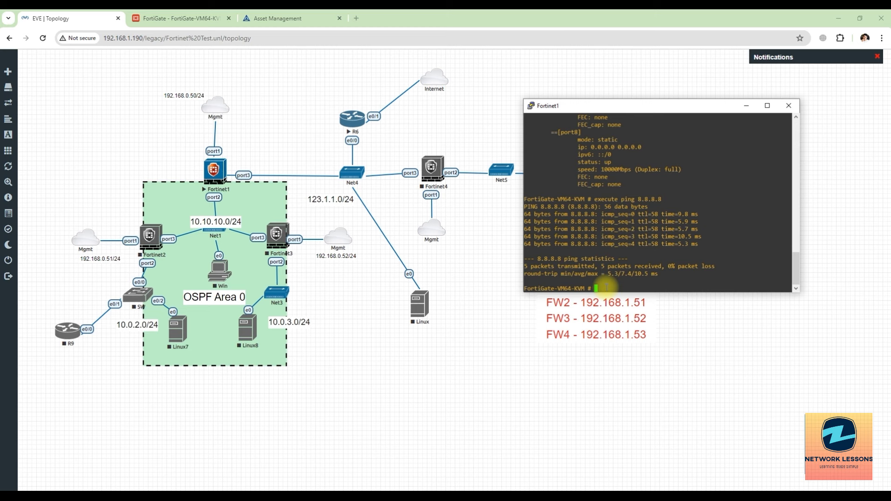
# Step: Scroll back and highlight port1's 'set mode dhcp' line in the interface output
pyautogui.scroll(10, 606, 288)
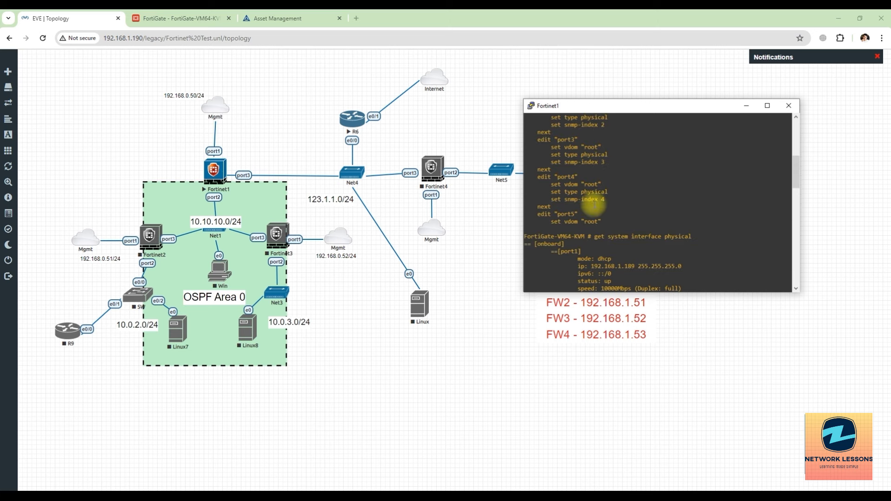
pyautogui.scroll(4, 594, 204)
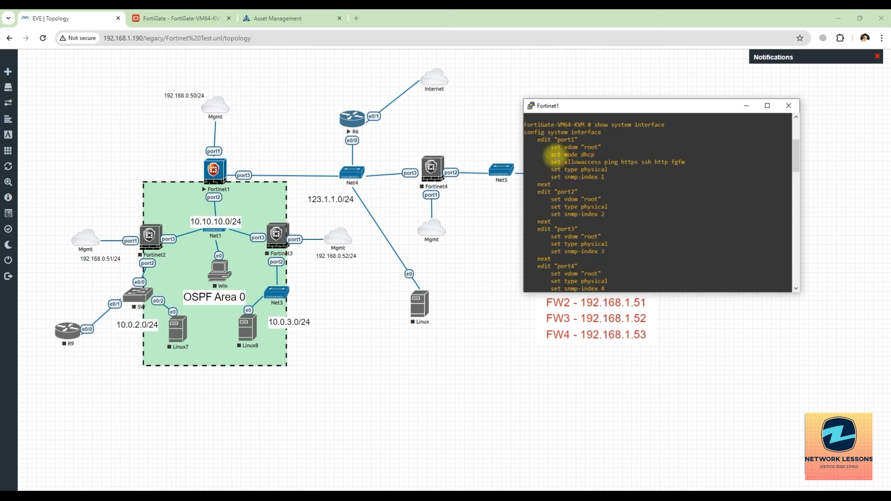
pyautogui.moveTo(551, 156); pyautogui.dragTo(594, 156)
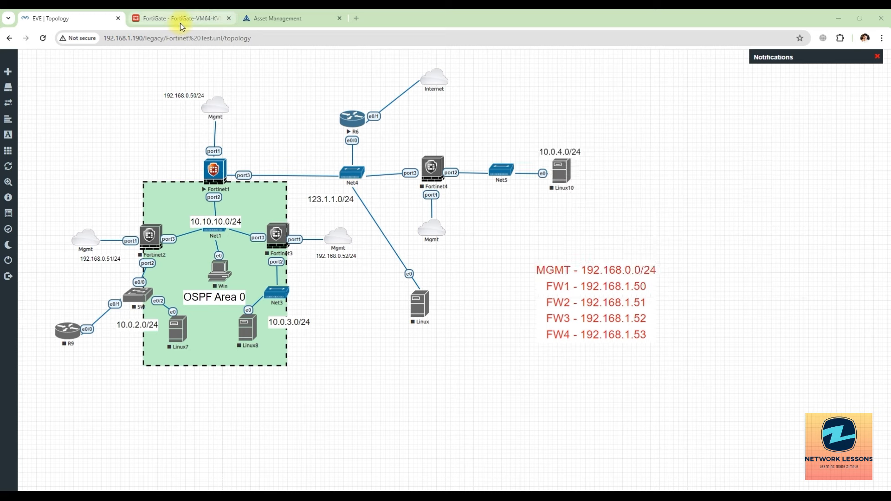
pyautogui.click(180, 21)
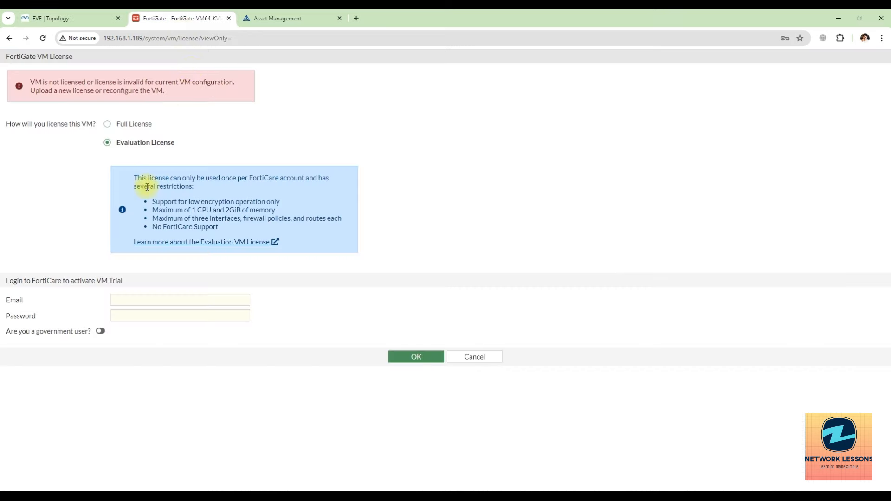
# Step: Enter the FortiCare account e-mail and password under Evaluation License and submit them
pyautogui.click(138, 297)
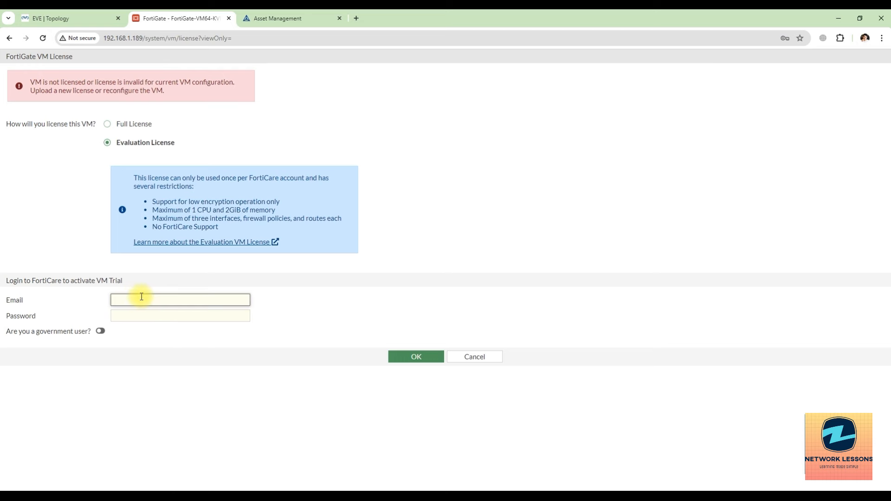
pyautogui.click(296, 18)
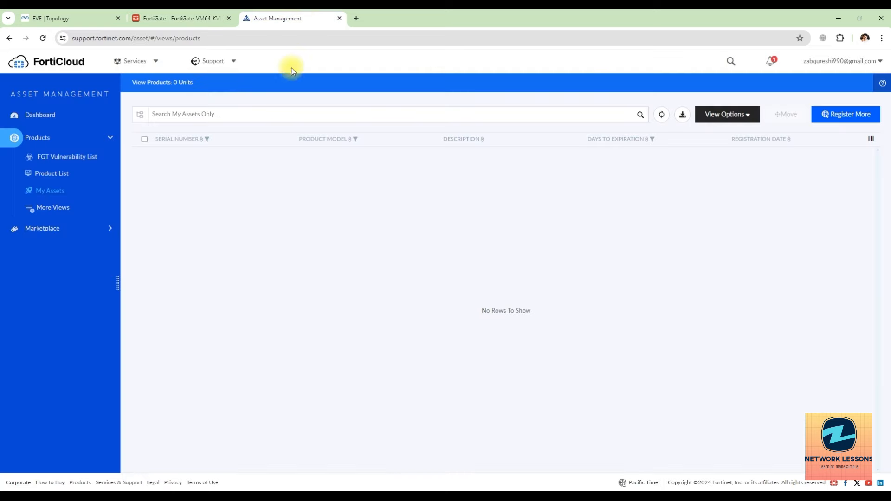
pyautogui.click(187, 19)
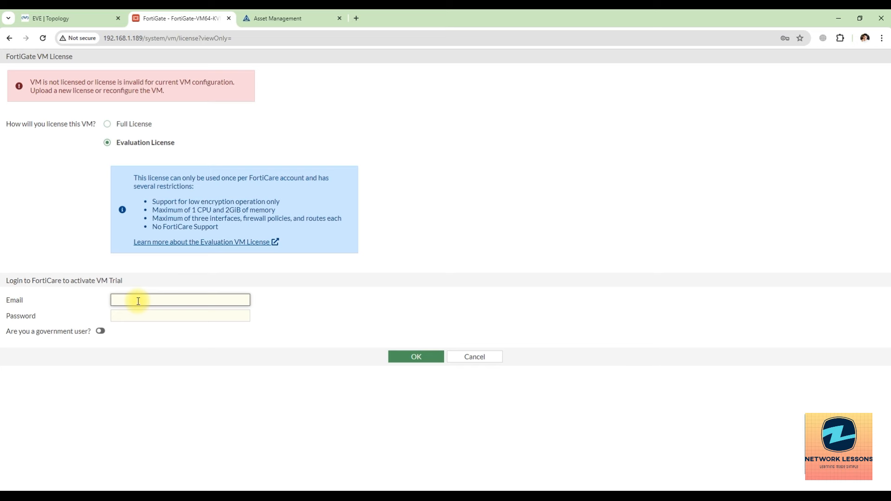
pyautogui.write('a')
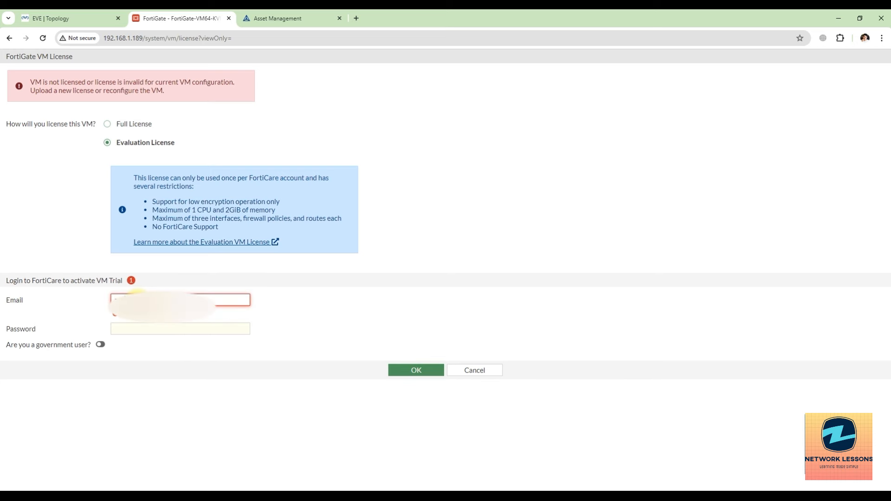
pyautogui.write('com')
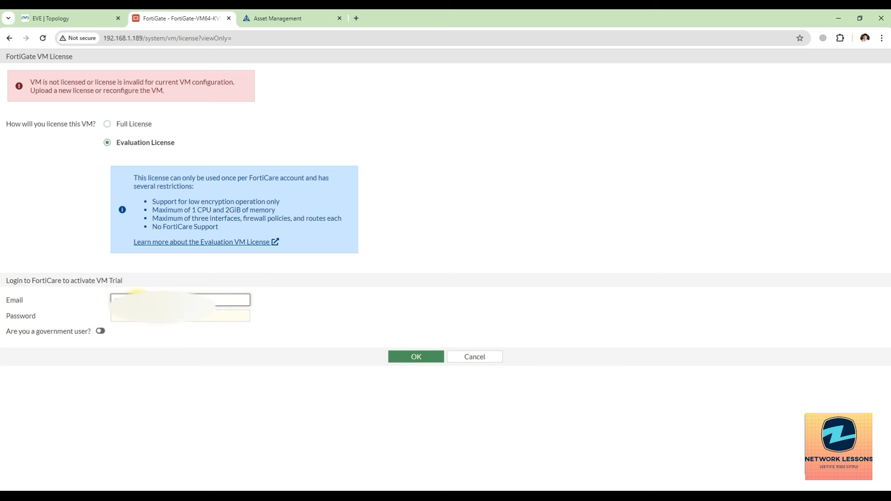
pyautogui.press('Tab')
pyautogui.write('•')
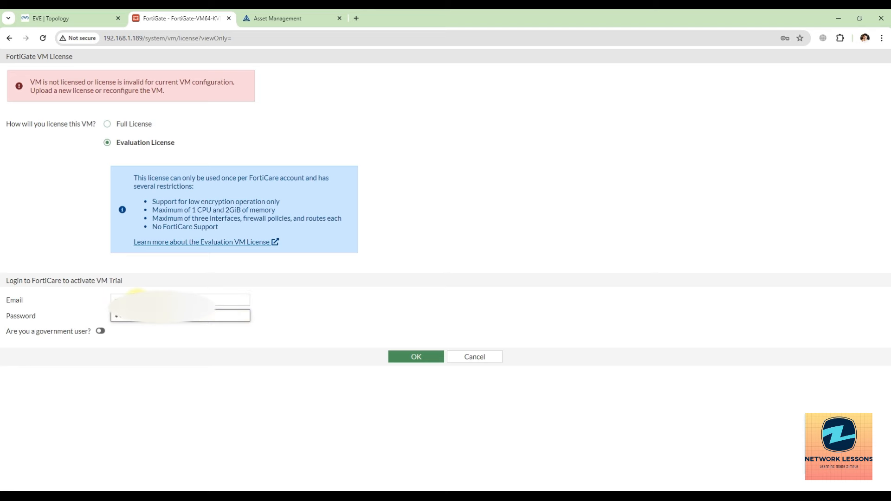
pyautogui.press('Return')
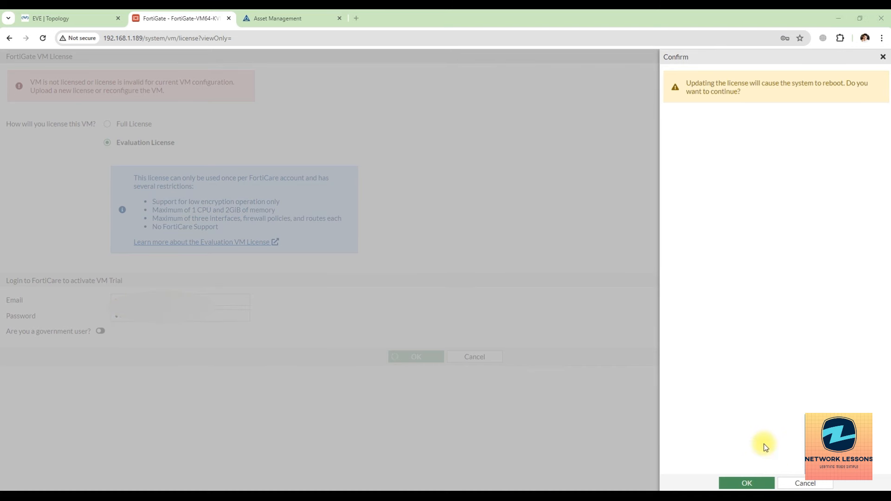
pyautogui.doubleClick(769, 15)
pyautogui.click(580, 371)
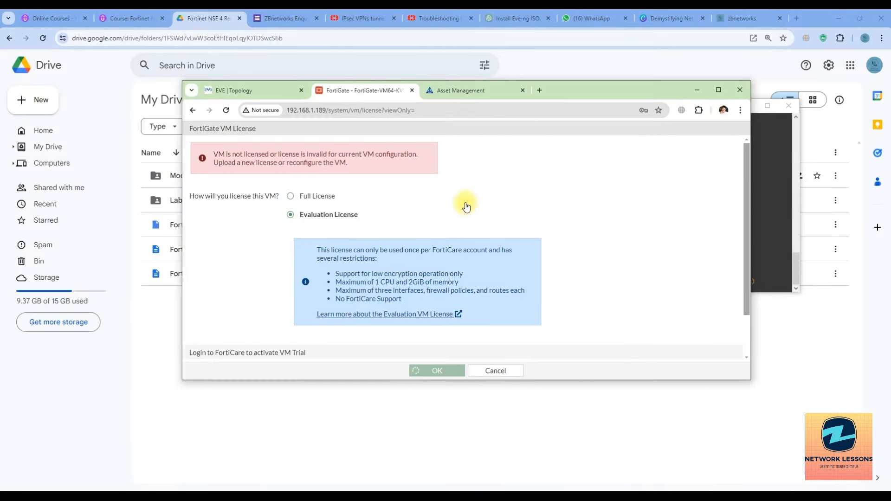
pyautogui.click(311, 497)
pyautogui.click(718, 91)
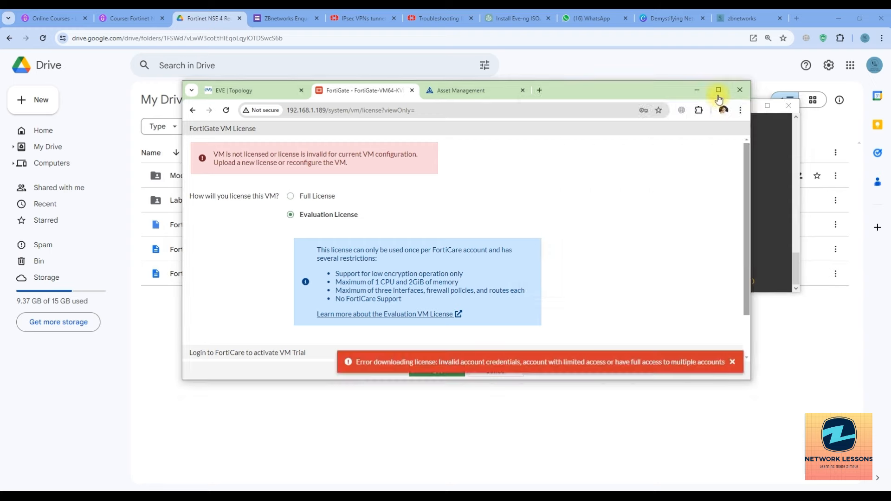
pyautogui.click(310, 497)
pyautogui.press('Return')
pyautogui.press('Return')
pyautogui.press('Return')
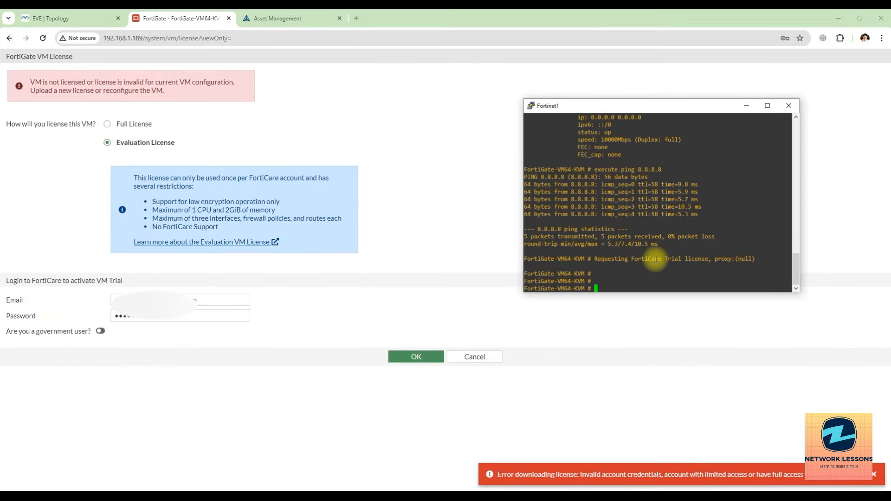
pyautogui.press('Up')
pyautogui.press('BackSpace')
pyautogui.press('BackSpace')
pyautogui.press('BackSpace')
pyautogui.press('BackSpace')
pyautogui.press('BackSpace')
pyautogui.press('BackSpace')
pyautogui.press('BackSpace')
pyautogui.write('www.google.com')
pyautogui.press('Return')
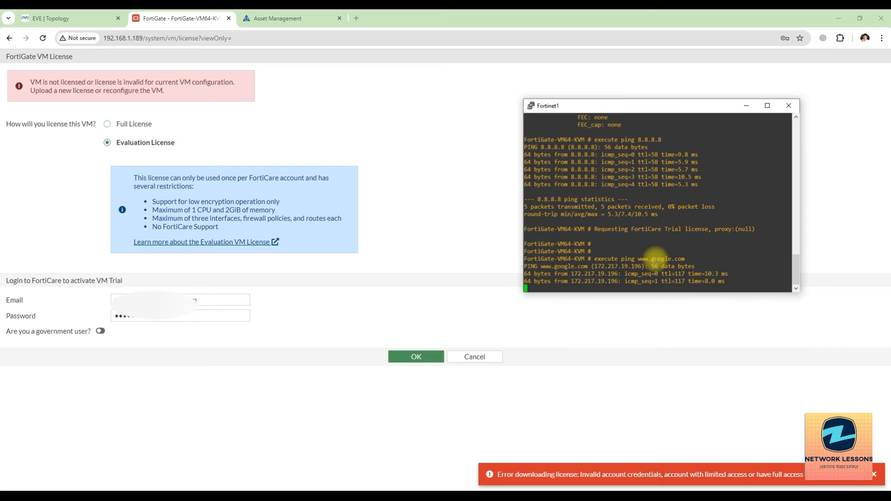
pyautogui.hotkey('ctrl', 'c')
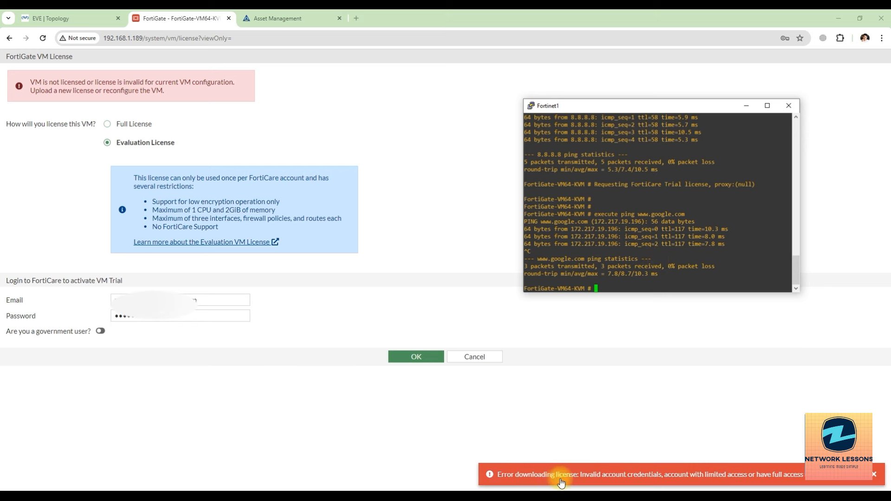
# Step: Re-enter the FortiCare password and resubmit, dismissing the license error and reloading the page
pyautogui.moveTo(168, 320); pyautogui.dragTo(110, 319)
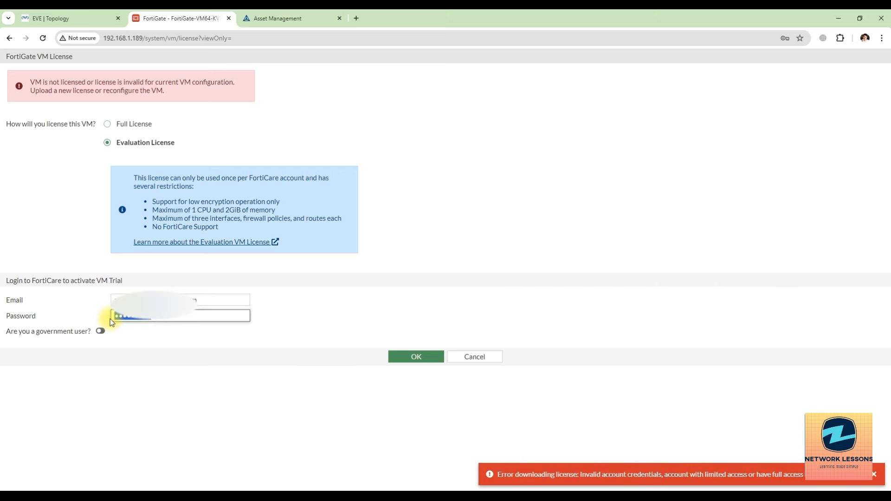
pyautogui.write('•')
pyautogui.press('Return')
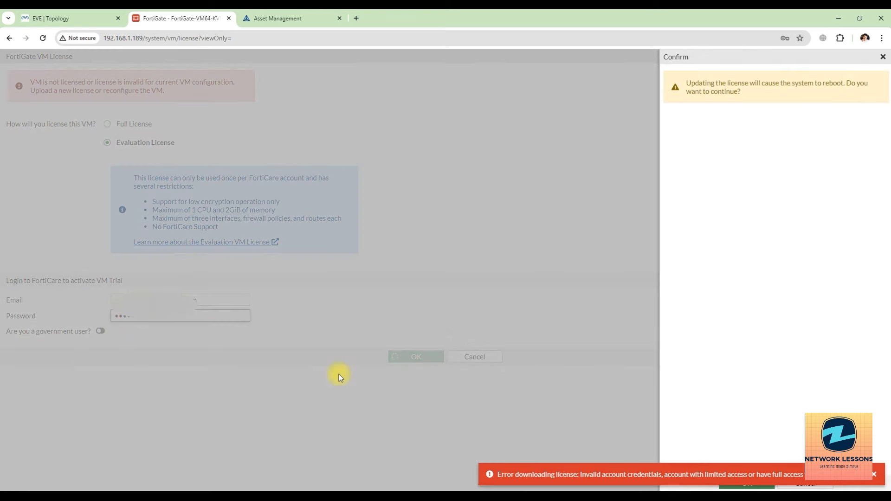
pyautogui.doubleClick(640, 20)
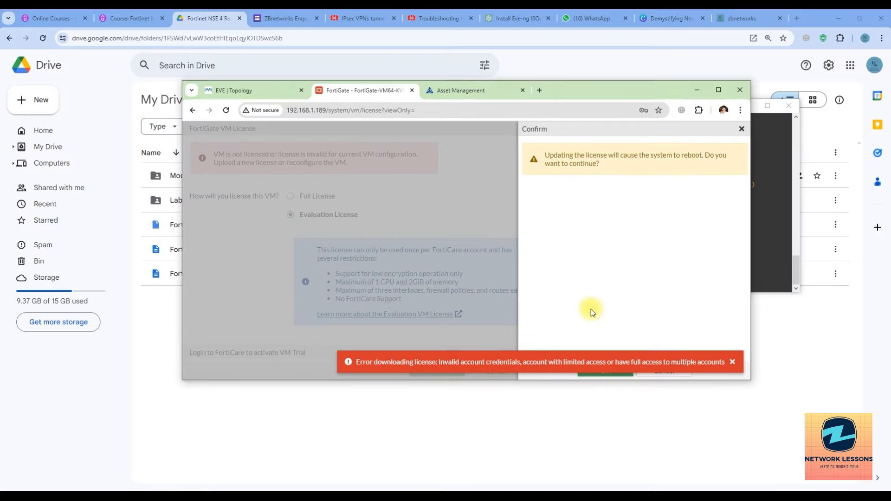
pyautogui.click(732, 362)
pyautogui.click(606, 377)
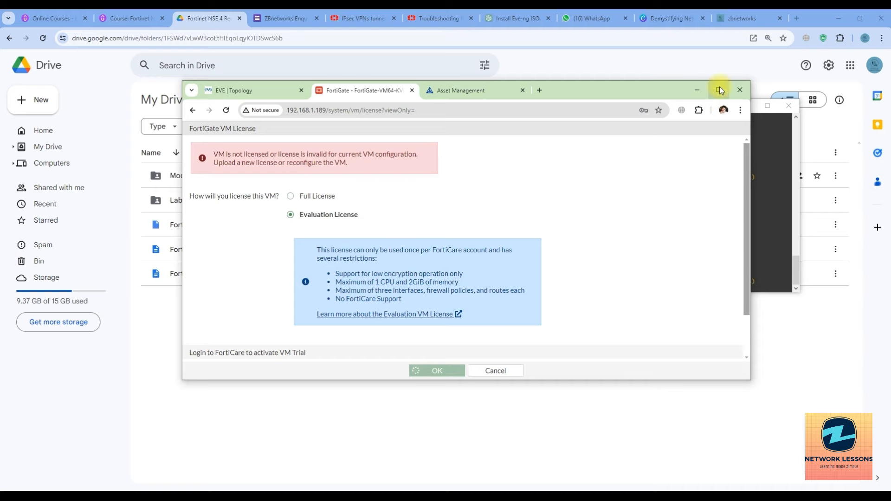
pyautogui.click(718, 89)
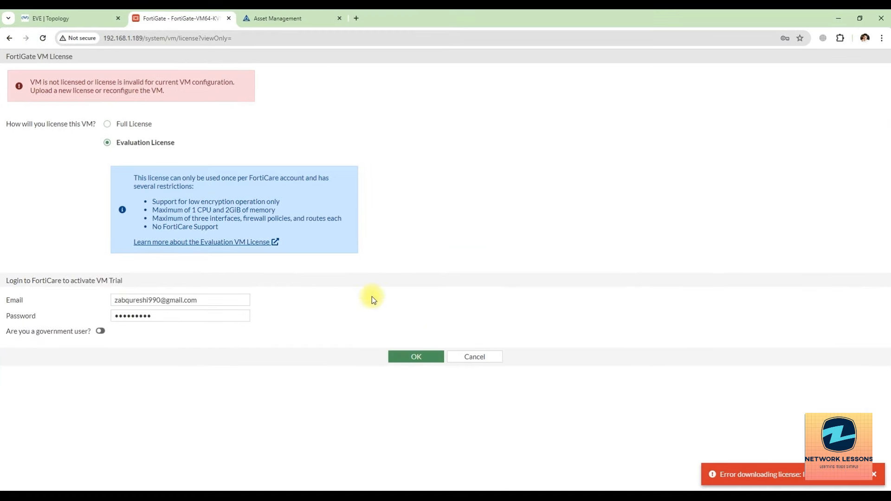
pyautogui.click(42, 38)
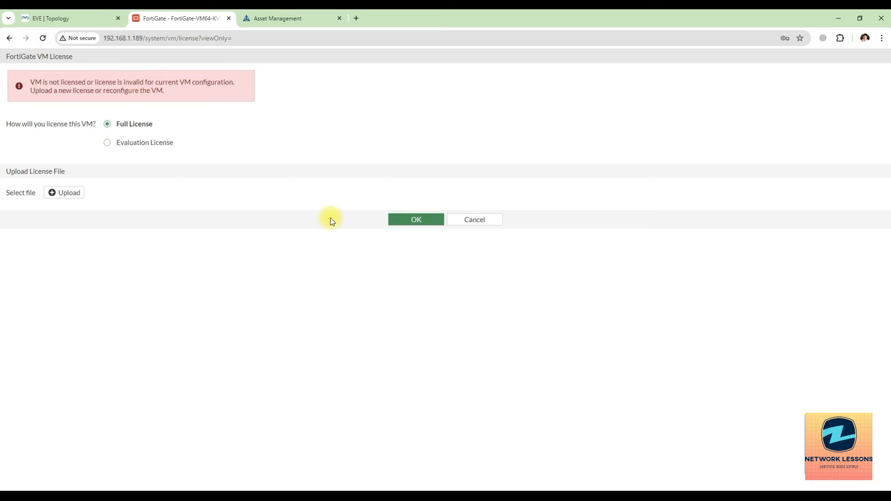
# Step: Choose Evaluation License, submit the FortiCare e-mail and password, and accept the reboot prompt
pyautogui.click(112, 143)
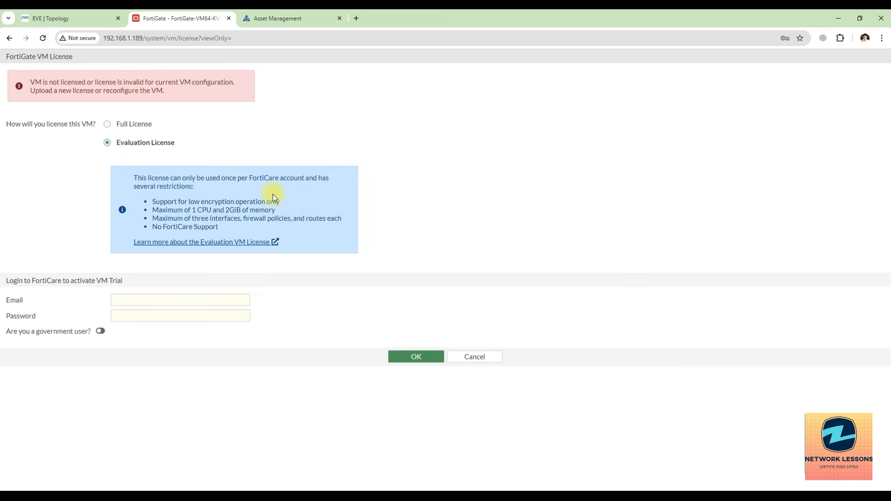
pyautogui.click(167, 298)
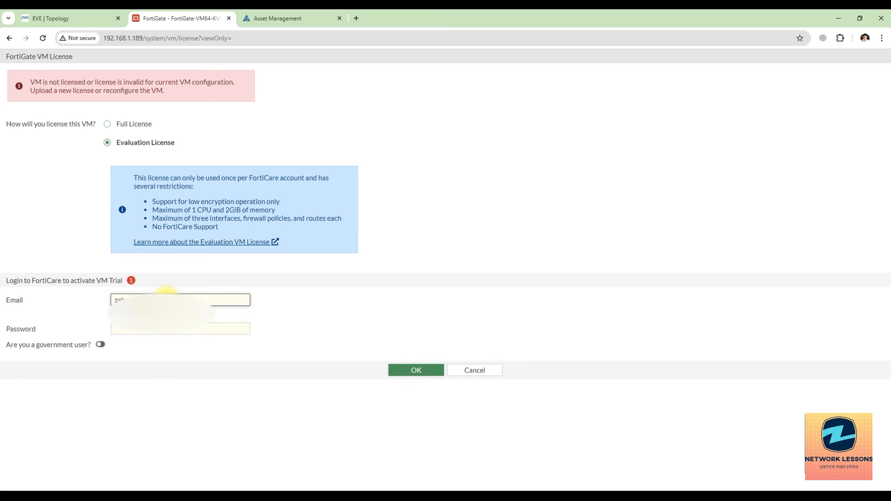
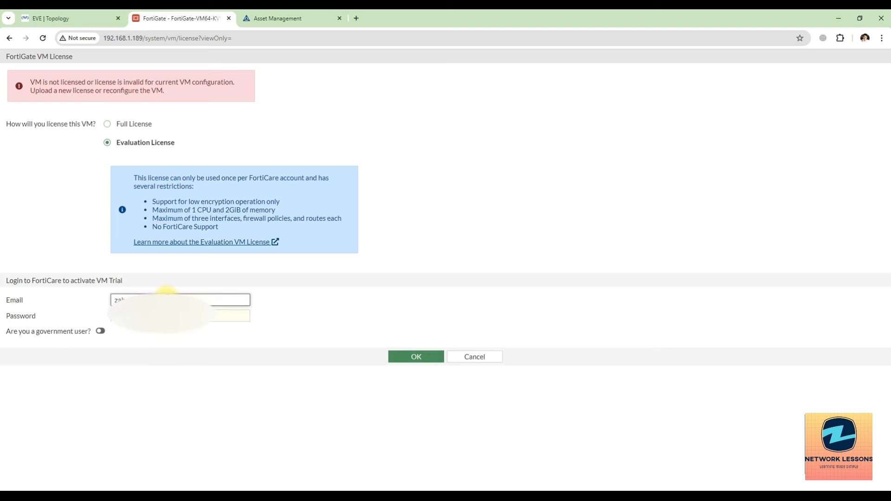
pyautogui.press('Tab')
pyautogui.write('*')
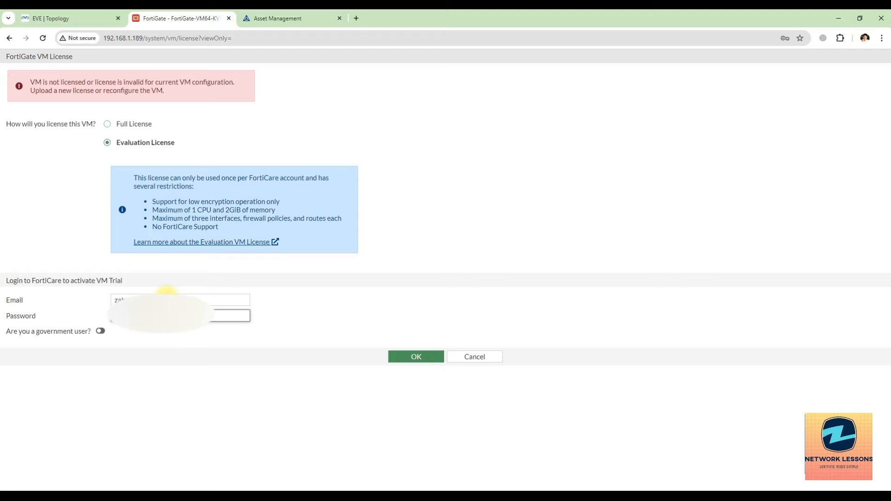
pyautogui.press('Return')
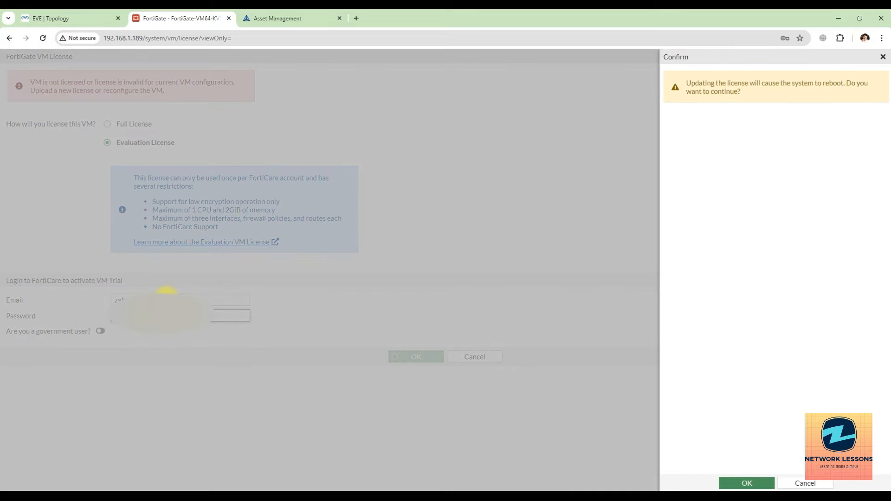
pyautogui.doubleClick(404, 27)
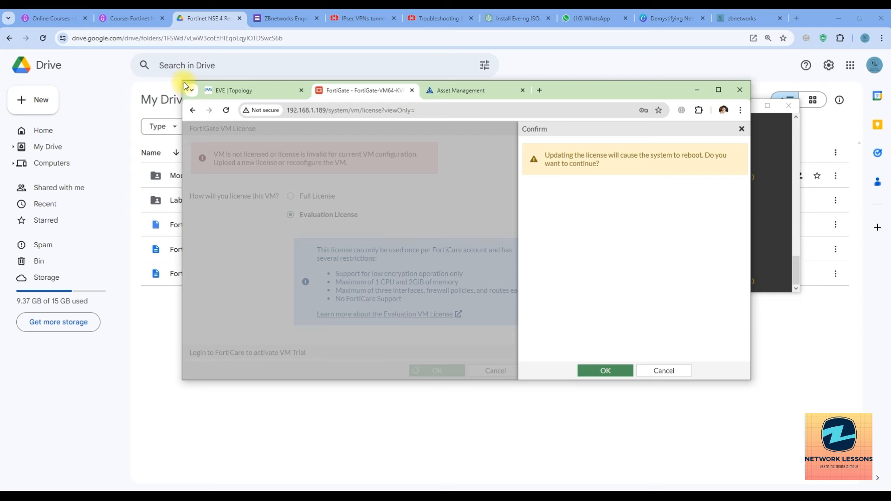
pyautogui.moveTo(184, 85); pyautogui.dragTo(96, 23)
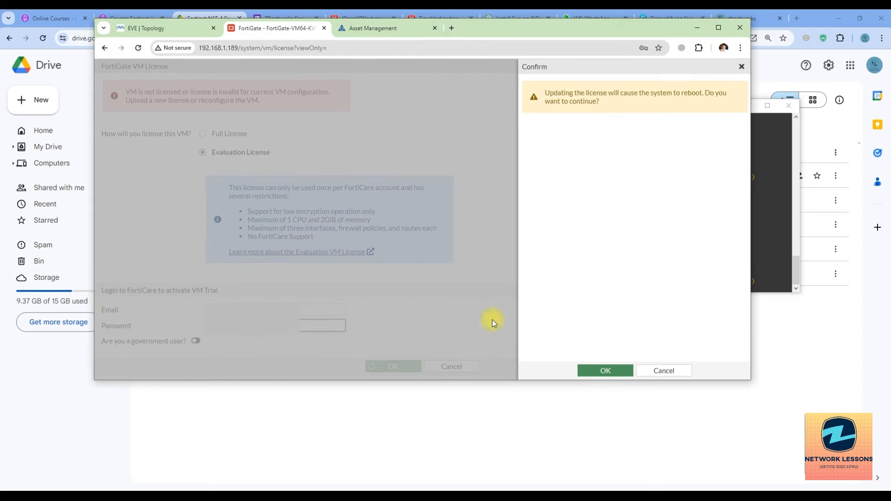
pyautogui.click(588, 377)
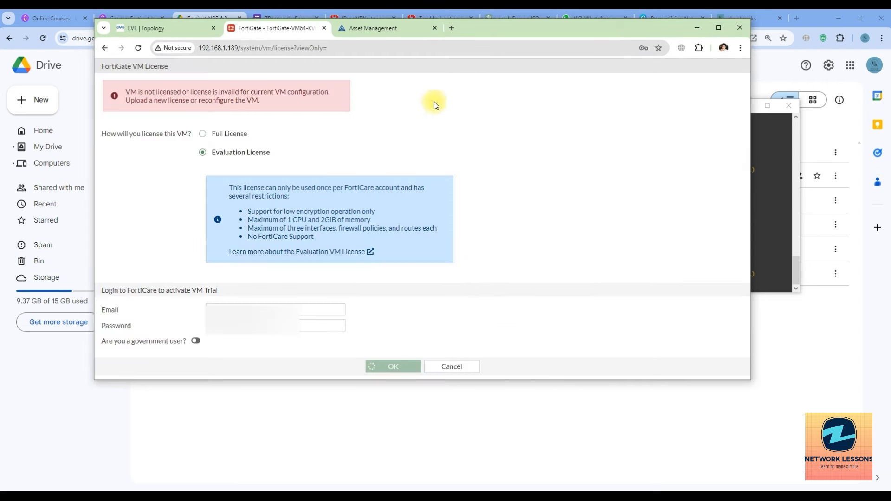
# Step: Dismiss the invalid serial number and credentials errors, cancel activation, and return to the EVE topology
pyautogui.click(231, 326)
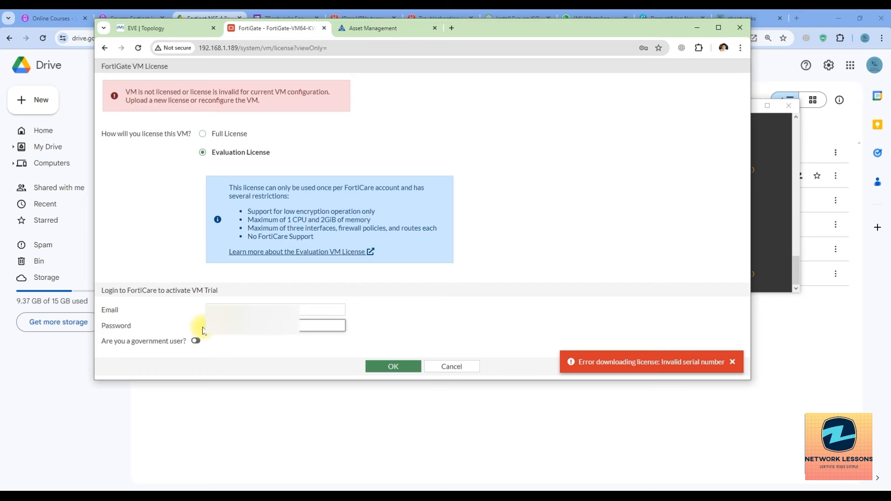
pyautogui.press('Return')
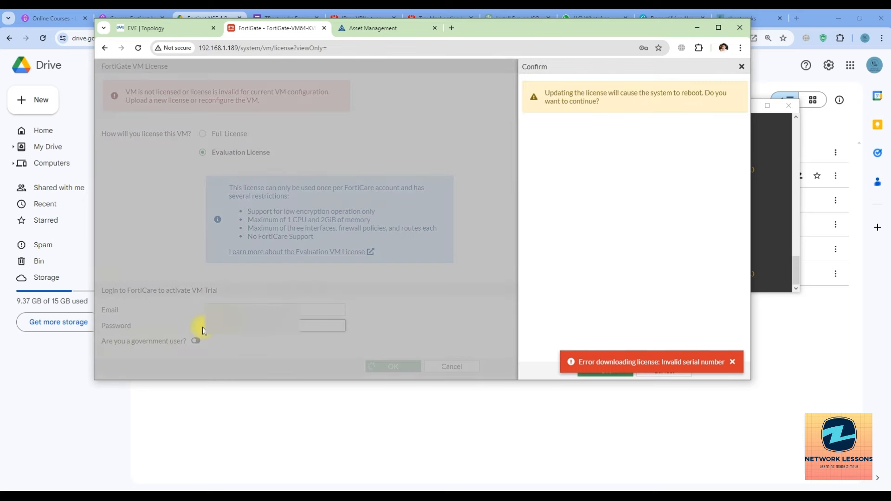
pyautogui.click(732, 362)
pyautogui.click(605, 370)
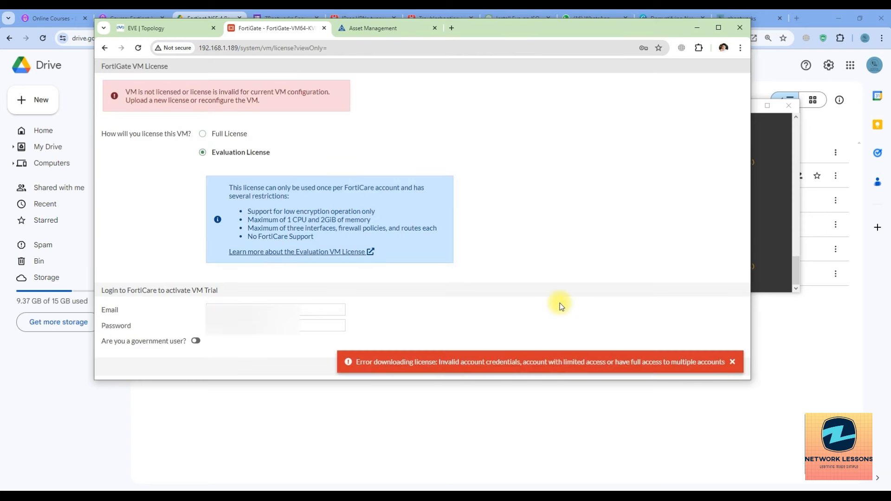
pyautogui.click(732, 362)
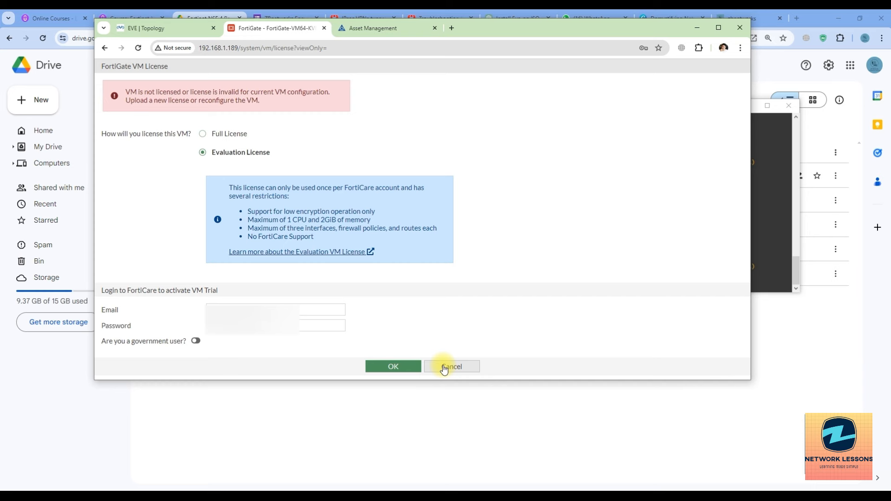
pyautogui.click(445, 368)
pyautogui.click(156, 33)
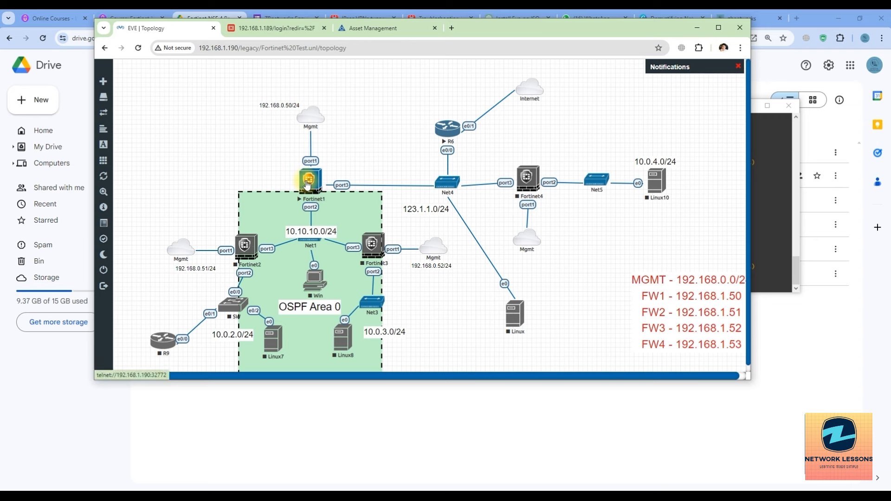
# Step: Stop and delete the Fortinet1 node
pyautogui.rightClick(307, 185)
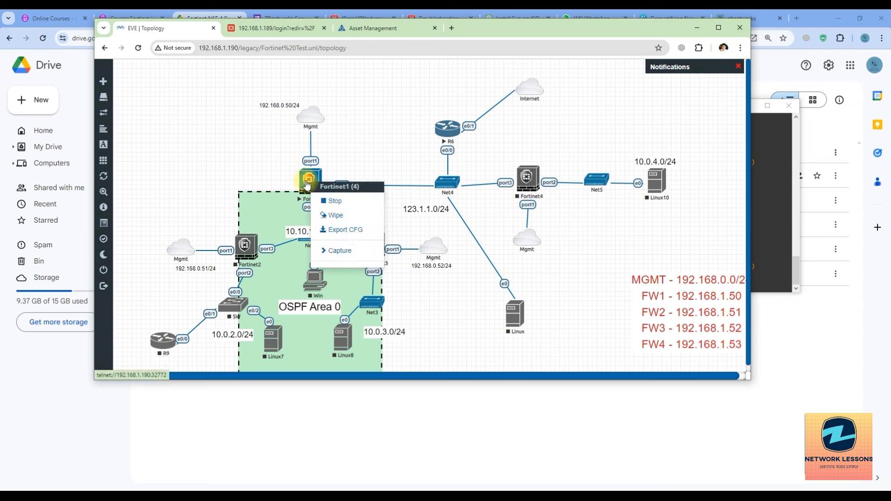
pyautogui.click(327, 207)
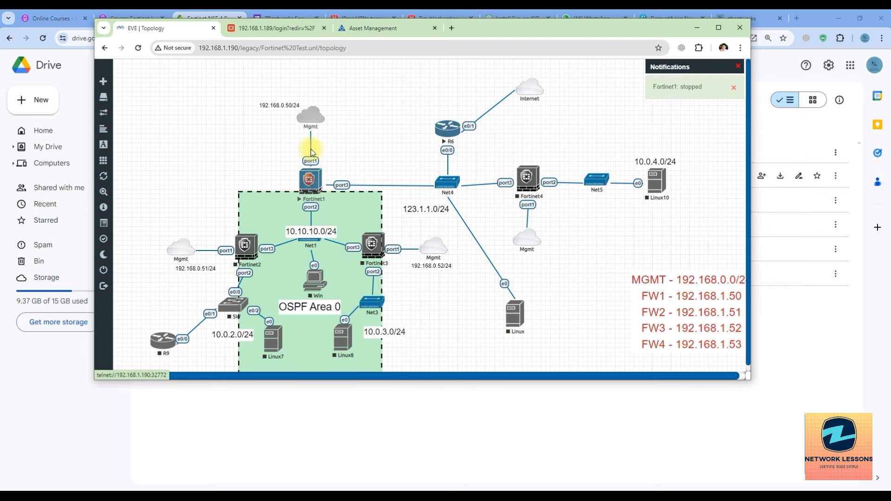
pyautogui.rightClick(308, 182)
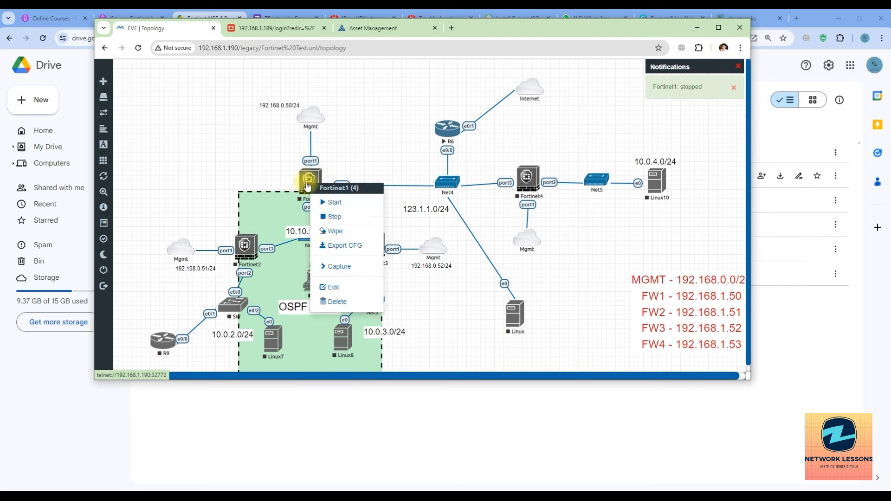
pyautogui.click(332, 302)
pyautogui.click(390, 137)
# Step: Add a Fortinet FortiGate node with image fortinet-FGT-7.2.1 and 2048 MB RAM
pyautogui.rightClick(252, 150)
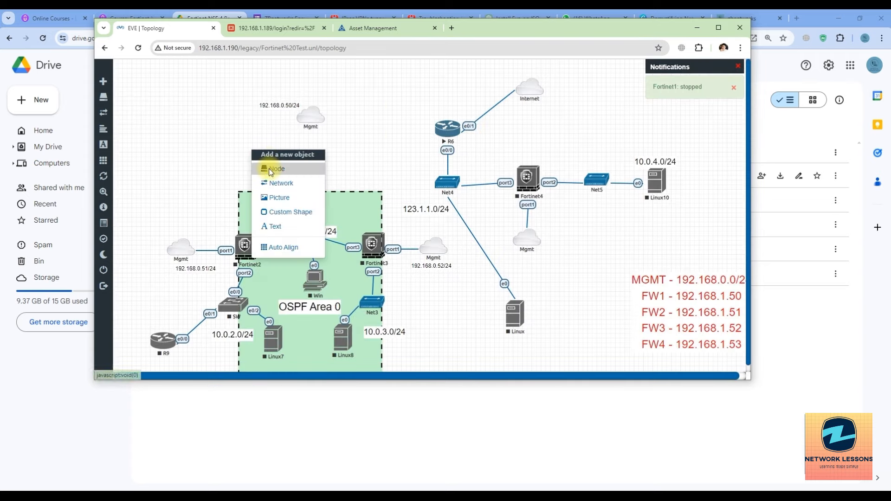
pyautogui.click(271, 169)
pyautogui.write('forti')
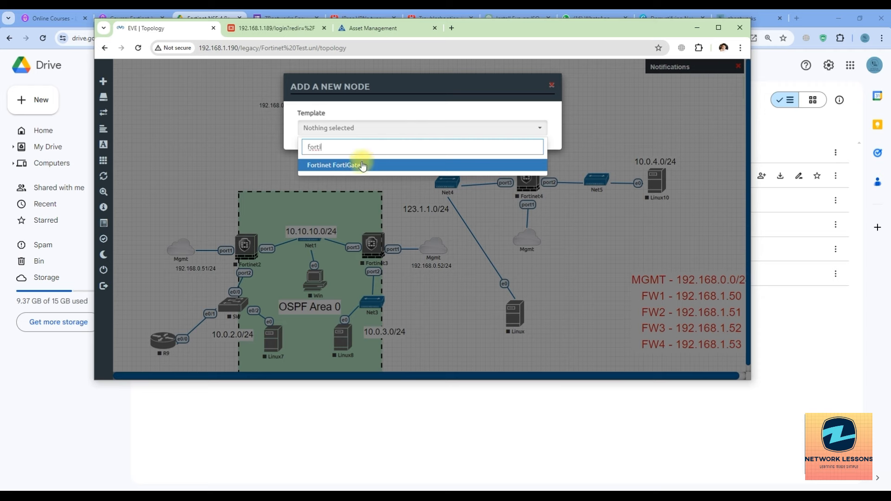
pyautogui.click(362, 165)
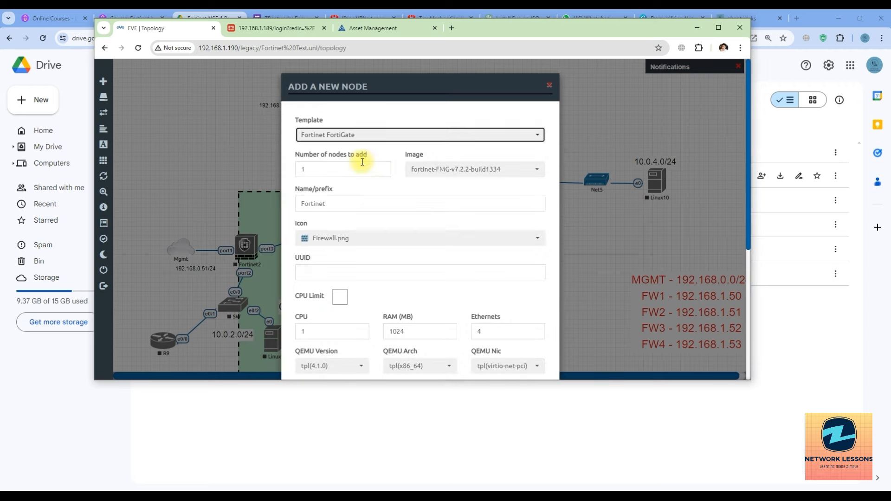
pyautogui.click(470, 173)
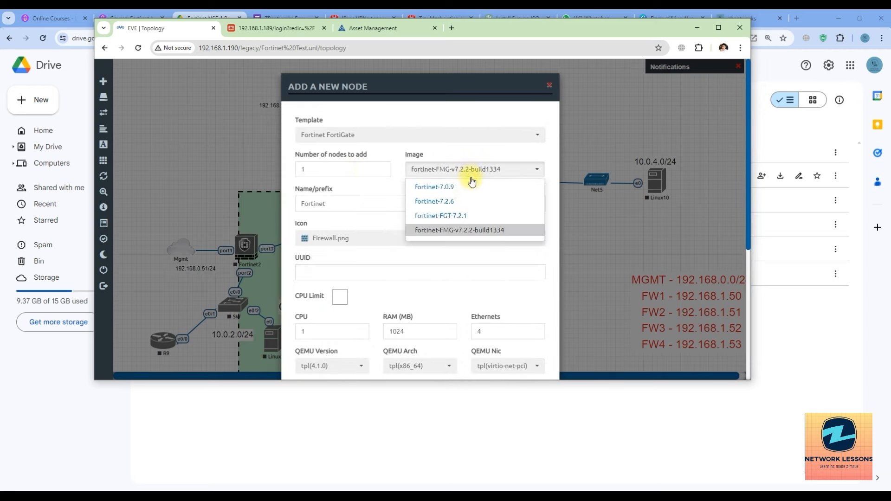
pyautogui.click(457, 215)
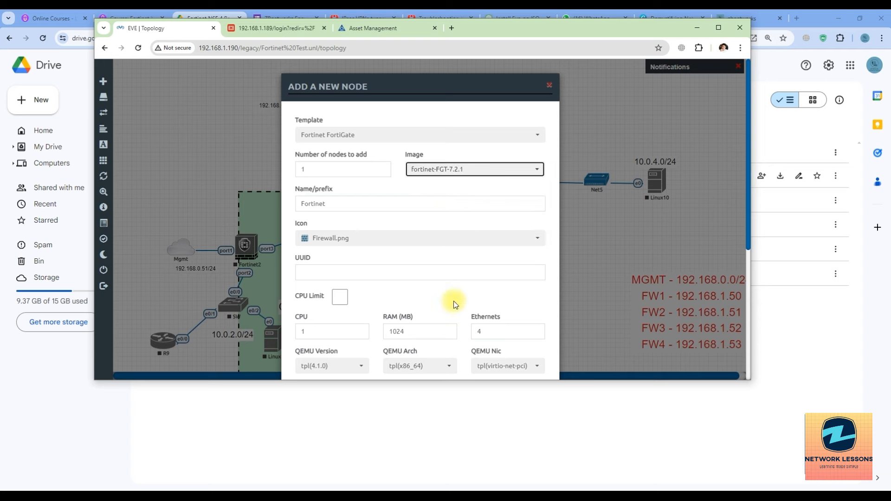
pyautogui.moveTo(405, 331); pyautogui.dragTo(389, 330)
pyautogui.write('2048')
pyautogui.scroll(-5, 402, 355)
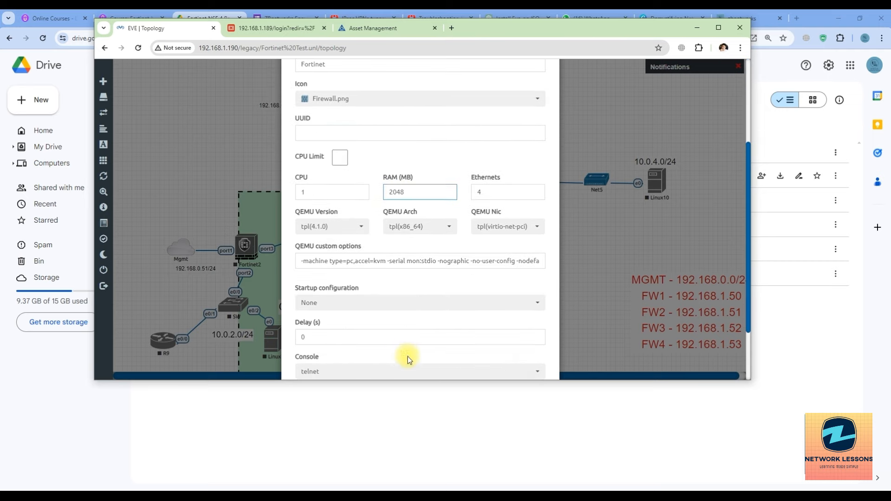
pyautogui.click(367, 350)
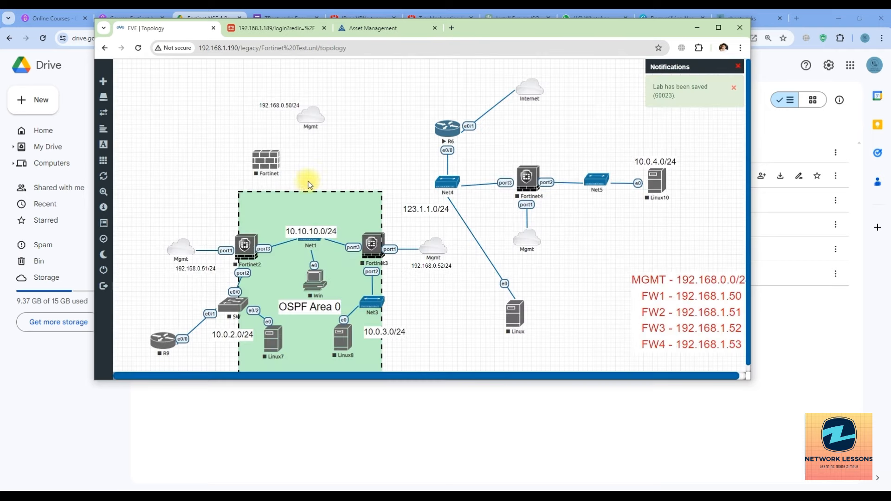
# Step: Connect the Fortinet node's port1, port2 and port3 to Mgmt, Net1 and Net4
pyautogui.moveTo(309, 184); pyautogui.dragTo(309, 116)
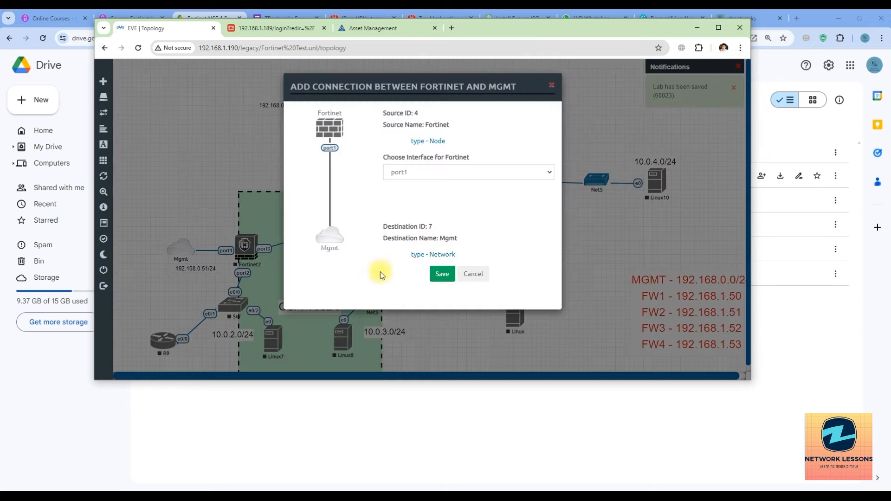
pyautogui.click(442, 274)
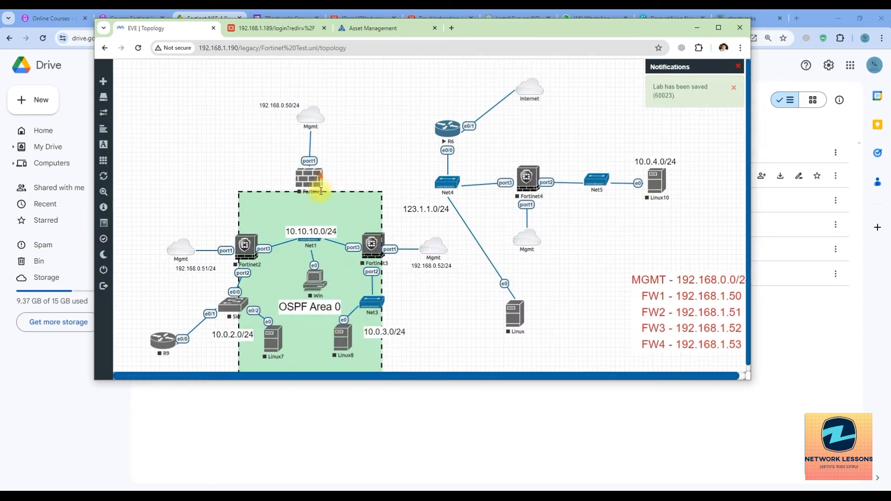
pyautogui.moveTo(321, 180)
pyautogui.mouseDown()
pyautogui.moveTo(322, 227)
pyautogui.moveTo(310, 238)
pyautogui.mouseUp()
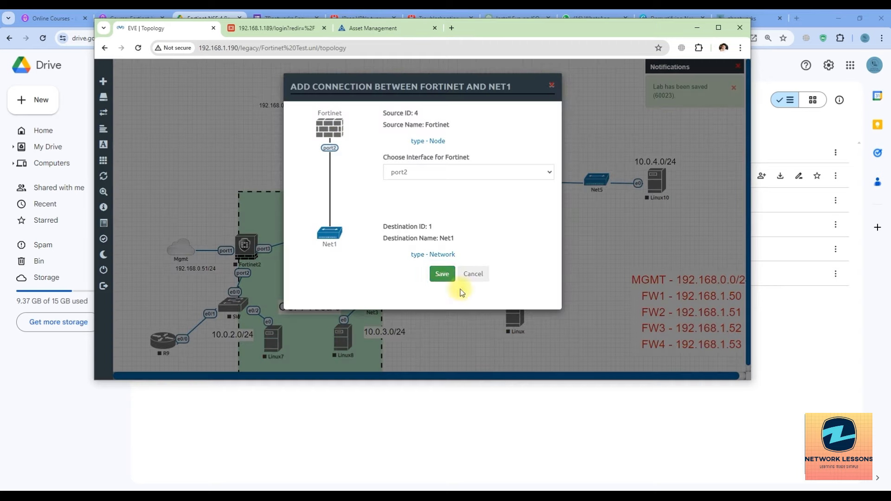
pyautogui.click(444, 275)
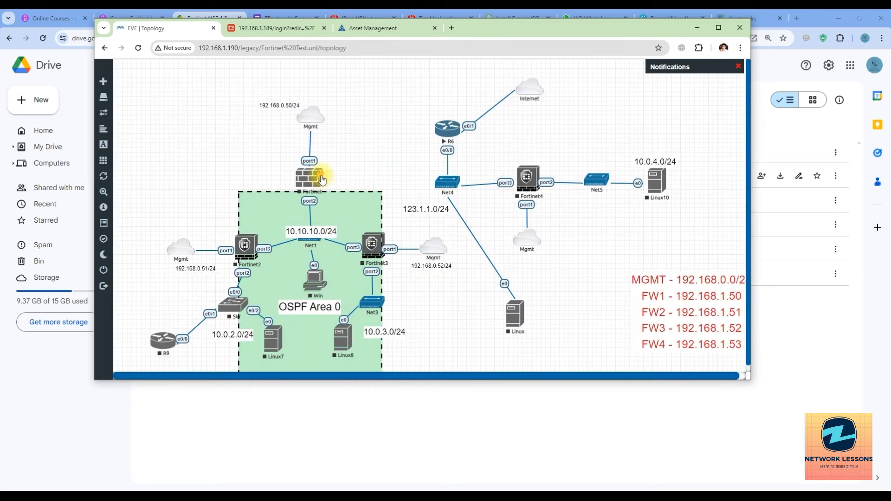
pyautogui.moveTo(320, 178); pyautogui.dragTo(448, 185)
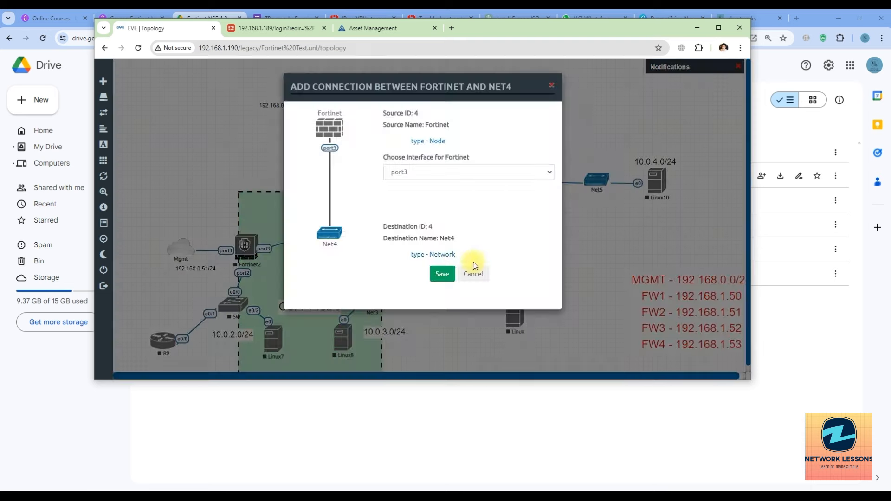
pyautogui.click(441, 272)
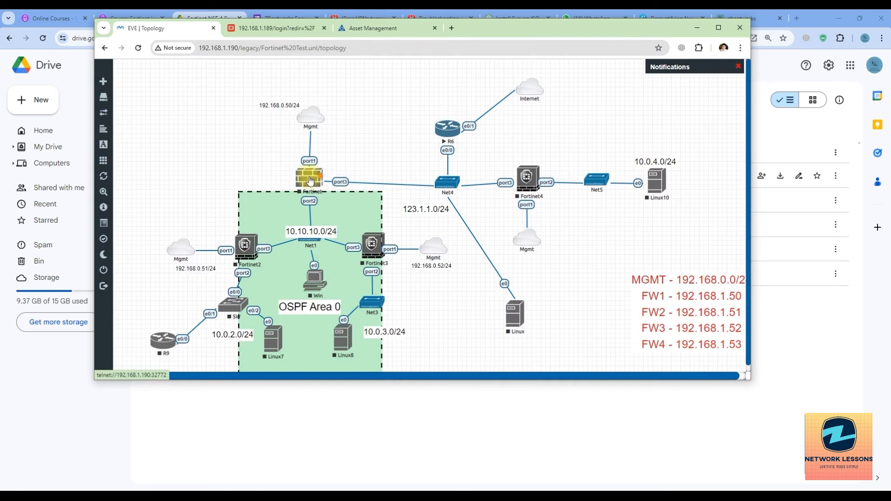
# Step: Wipe and start the Fortinet node, then open its telnet console
pyautogui.rightClick(310, 182)
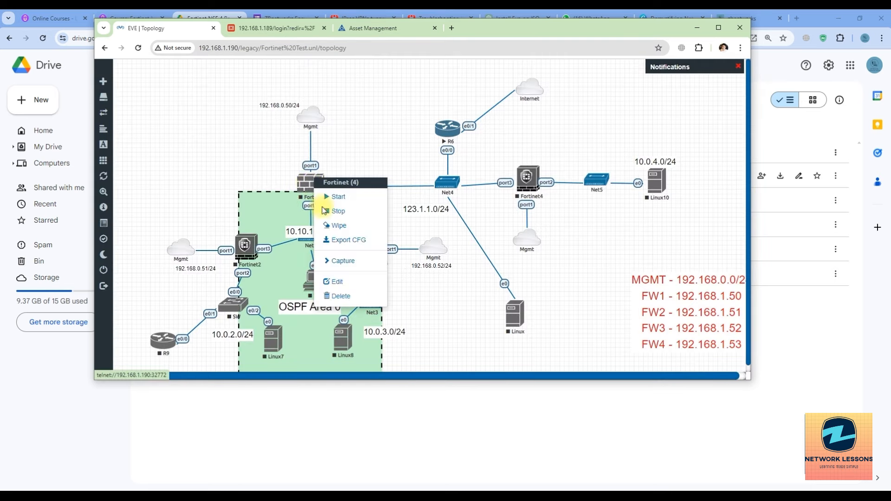
pyautogui.click(336, 226)
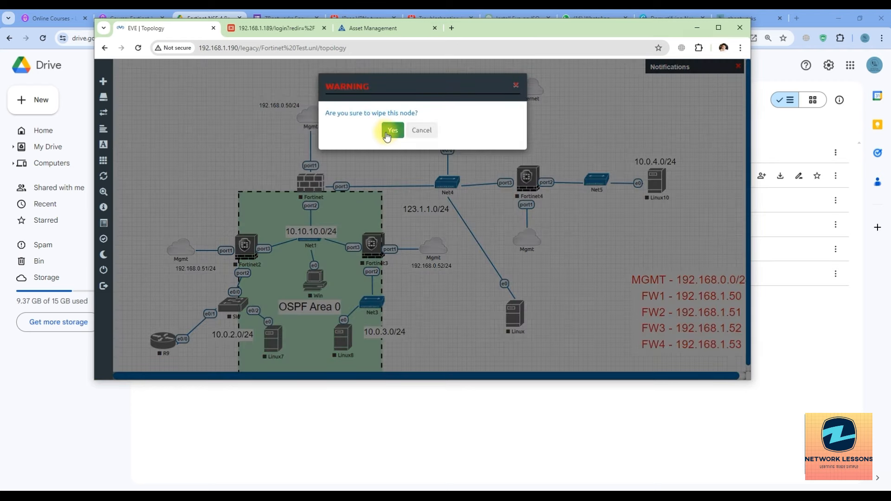
pyautogui.click(379, 132)
pyautogui.rightClick(309, 186)
pyautogui.click(331, 201)
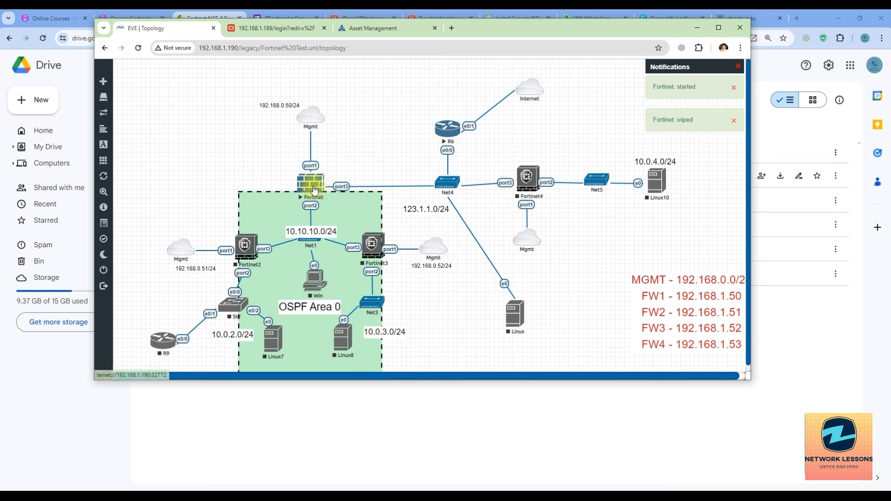
pyautogui.click(314, 189)
pyautogui.click(433, 119)
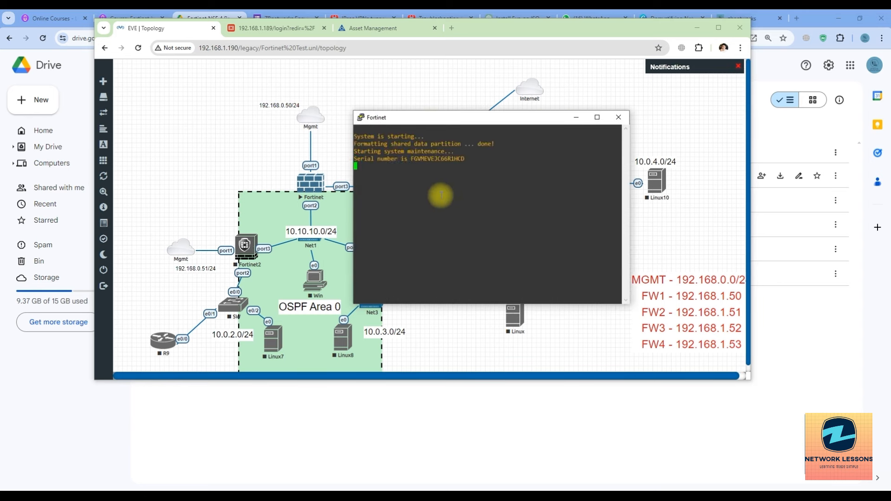
# Step: Log into the Fortinet console as admin and set a new admin password
pyautogui.write('admin\\')
pyautogui.press('Return')
pyautogui.press('Return')
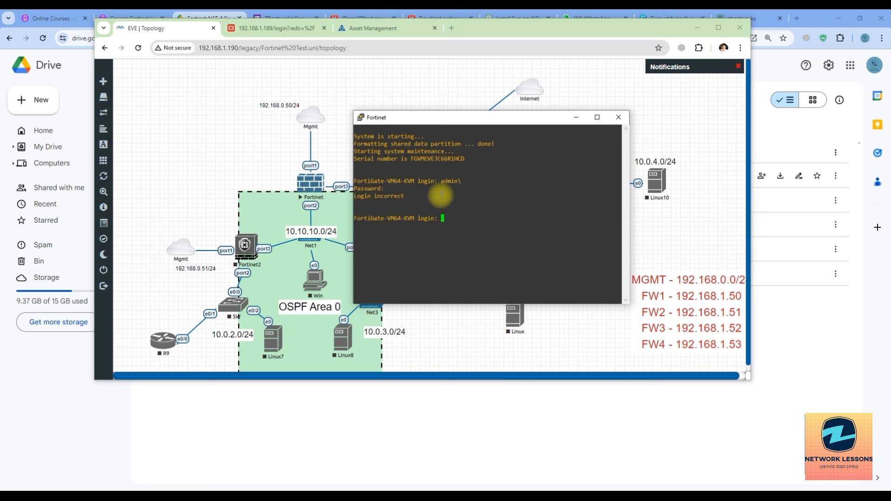
pyautogui.write('admin')
pyautogui.press('Return')
pyautogui.press('Return')
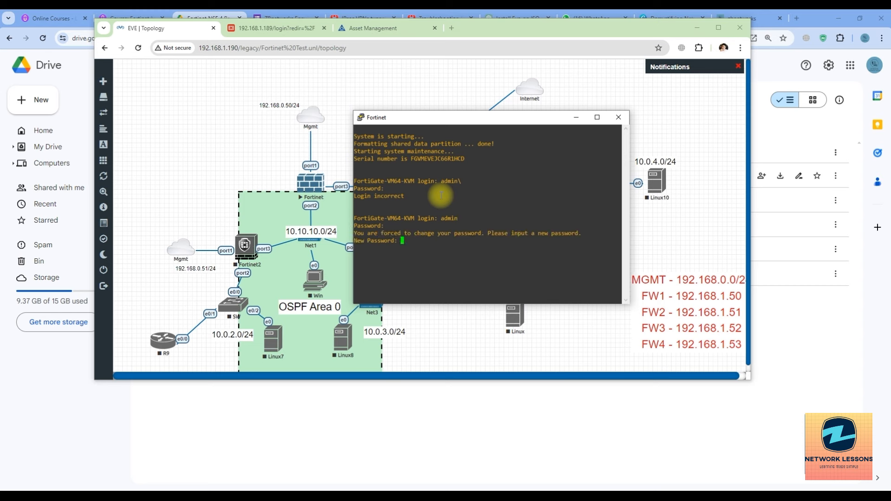
pyautogui.press('Return')
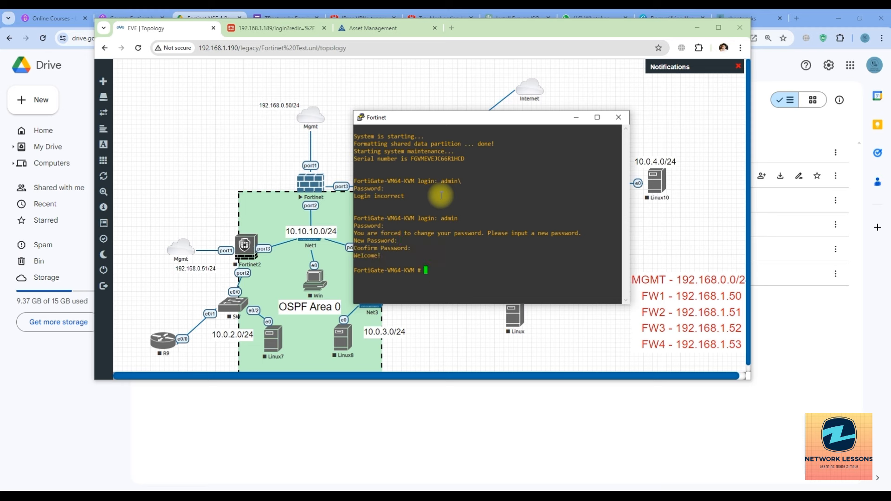
pyautogui.press('Return')
pyautogui.press('Return')
pyautogui.press('Return')
pyautogui.press('Return')
pyautogui.write('get system ')
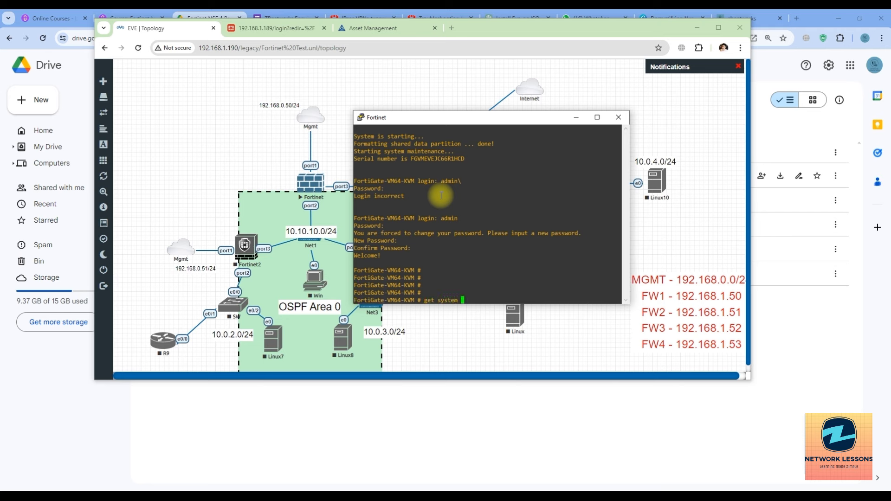
pyautogui.write('int')
pyautogui.hotkey('alt', 'Tab')
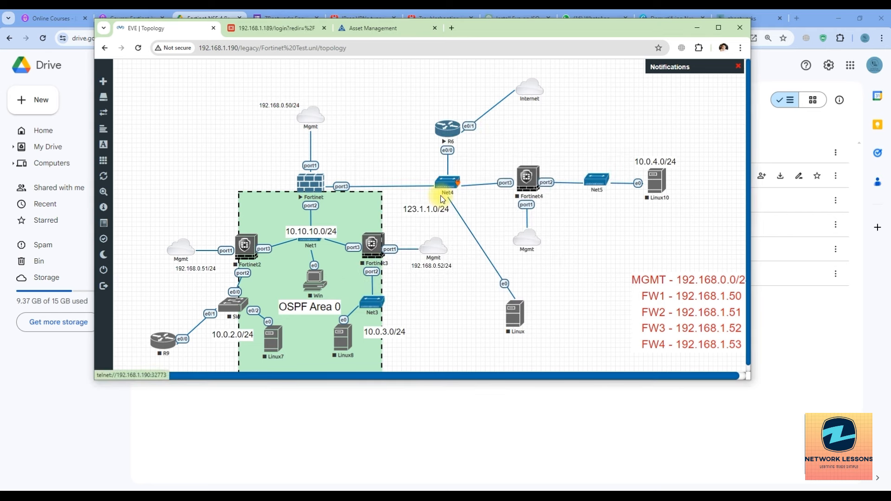
# Step: Start the Fortinet node again and reopen its telnet console full screen
pyautogui.click(309, 182)
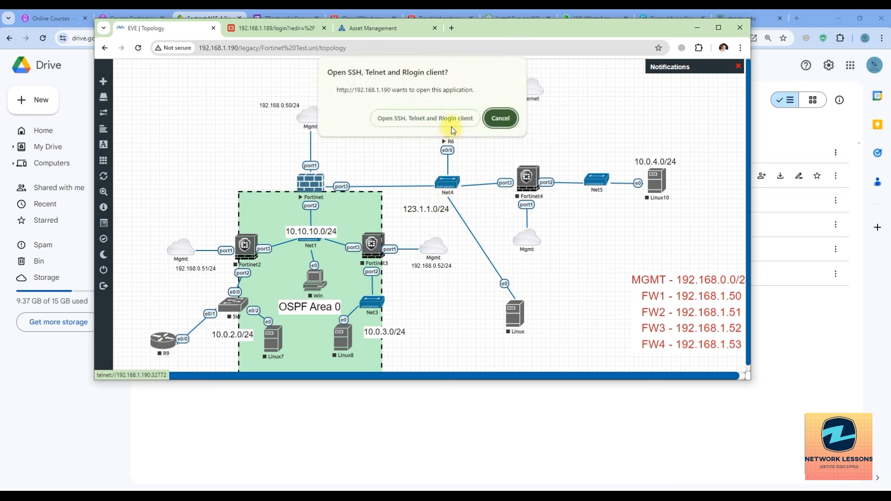
pyautogui.click(447, 121)
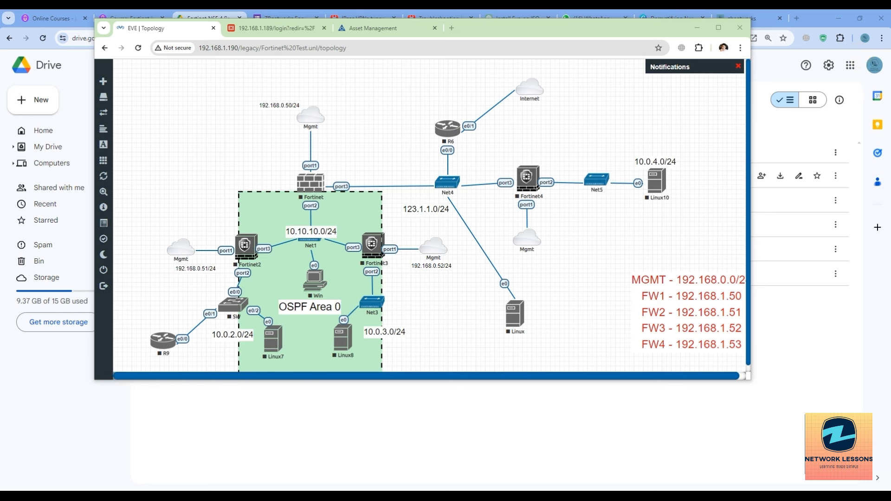
pyautogui.rightClick(320, 188)
pyautogui.click(334, 208)
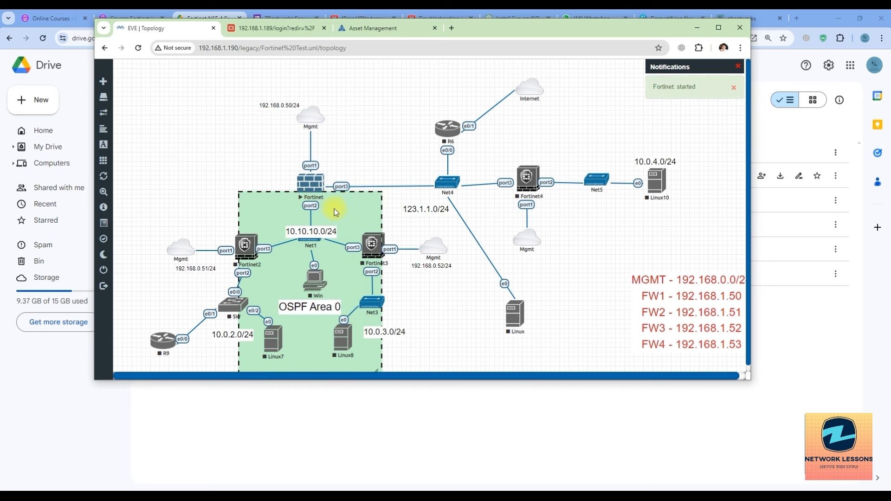
pyautogui.click(308, 185)
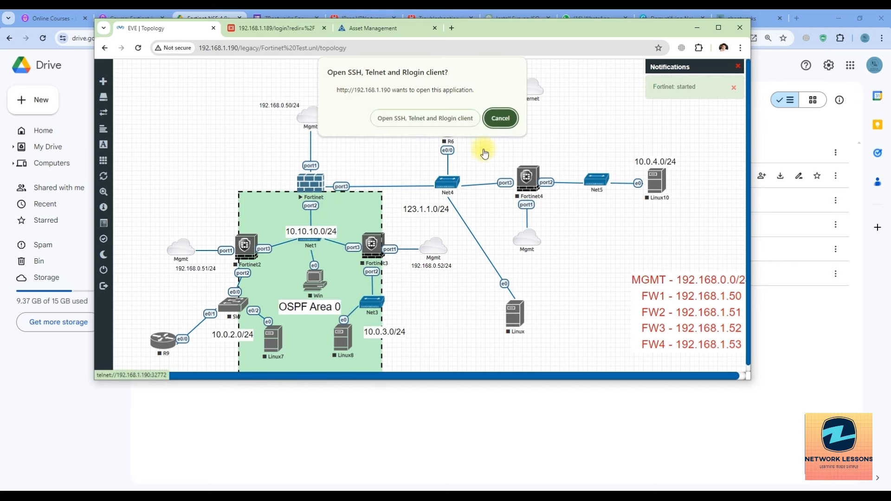
pyautogui.click(465, 119)
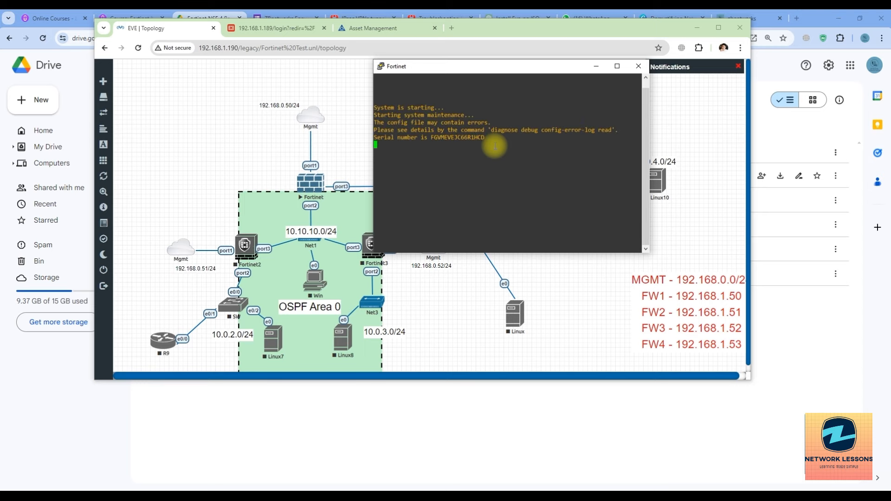
pyautogui.click(718, 28)
pyautogui.click(423, 159)
# Step: Log in as admin and run 'get system interface physical' to list the interfaces
pyautogui.write('admin')
pyautogui.press('Return')
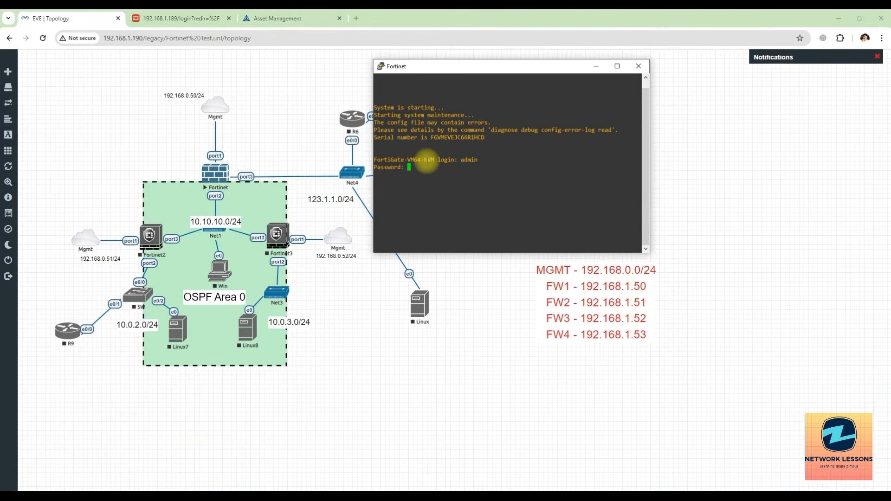
pyautogui.press('Return')
pyautogui.press('Return')
pyautogui.press('Return')
pyautogui.write('gets yst')
pyautogui.press('Return')
pyautogui.write('gets')
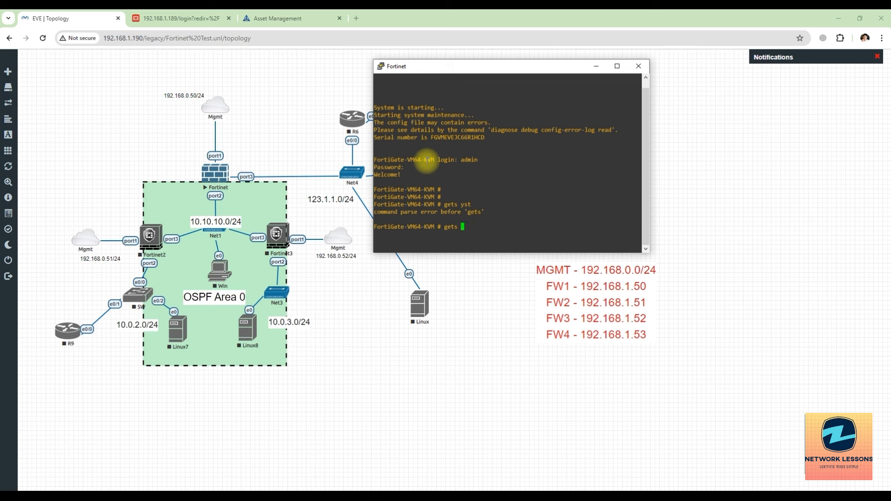
pyautogui.press('BackSpace')
pyautogui.press('BackSpace')
pyautogui.write('system interface physical')
pyautogui.press('Return')
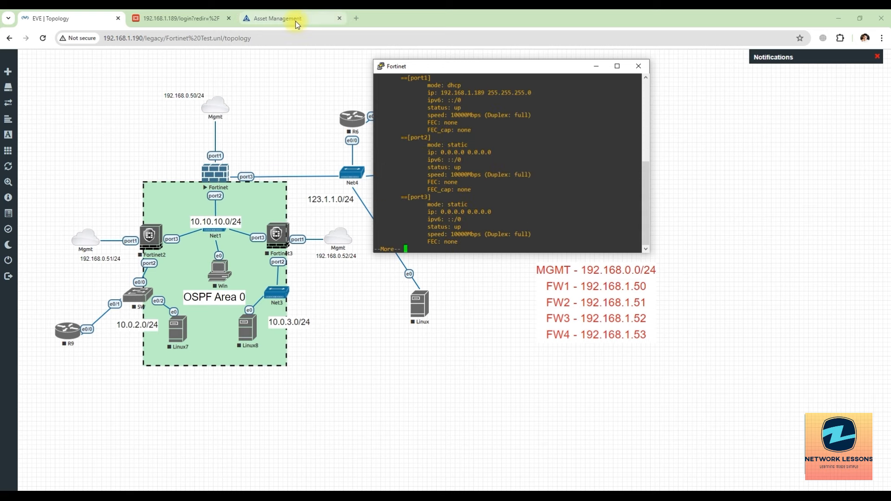
# Step: Load the FortiGate web page at 192.168.1.189 without the login redirect
pyautogui.click(162, 19)
pyautogui.click(146, 40)
pyautogui.click(146, 40)
pyautogui.moveTo(145, 41); pyautogui.dragTo(229, 37)
pyautogui.press('BackSpace')
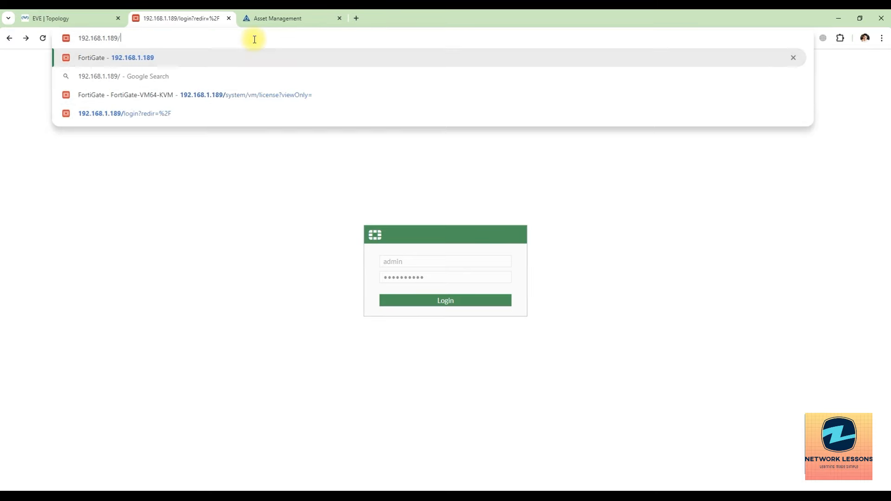
pyautogui.press('Return')
# Step: Sign in as admin with the account password and choose the Evaluation License option
pyautogui.write('admin')
pyautogui.press('Tab')
pyautogui.write('a')
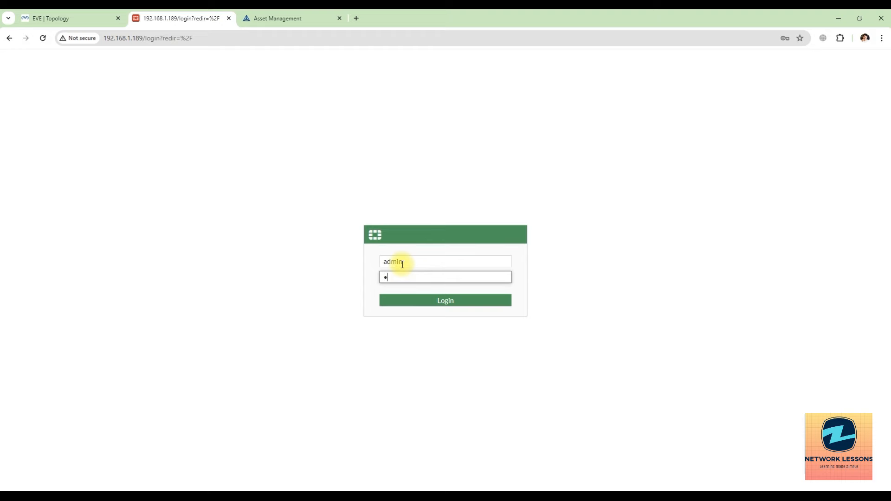
pyautogui.press('Return')
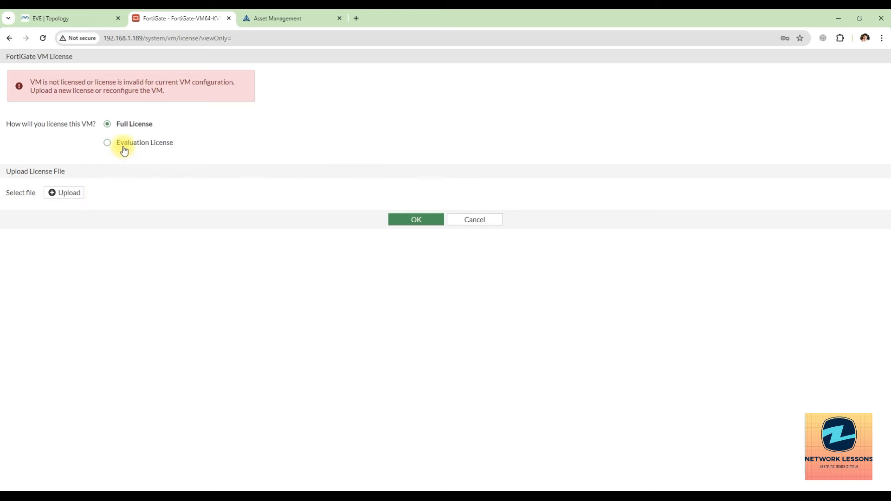
pyautogui.click(124, 147)
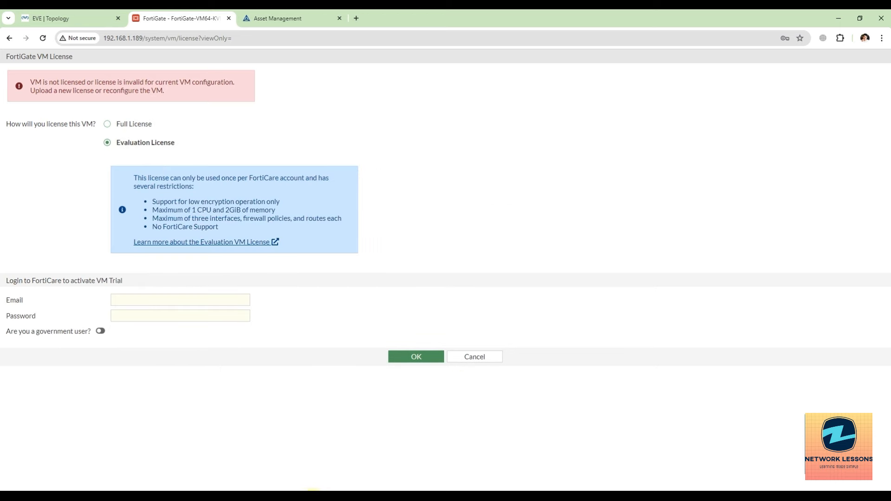
pyautogui.click(313, 498)
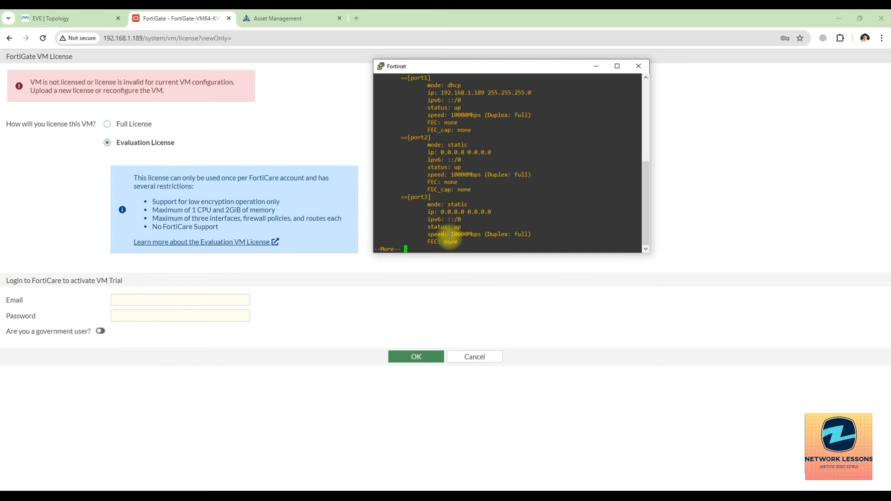
pyautogui.press('space')
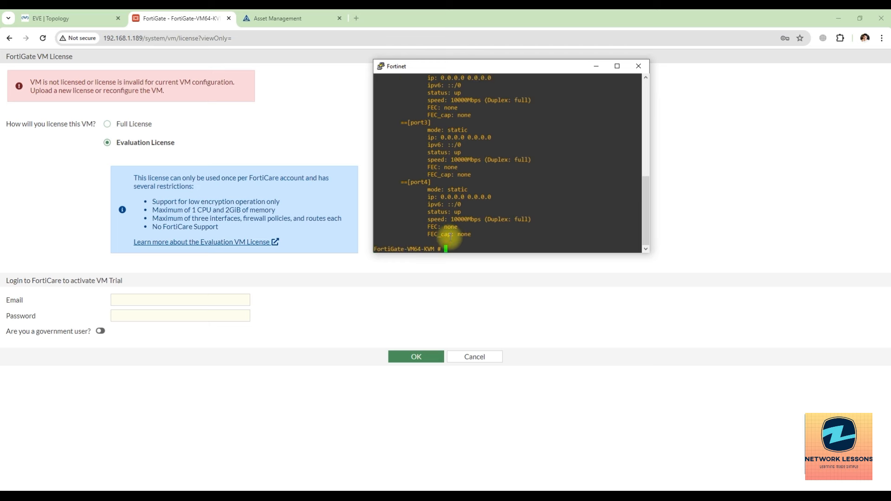
pyautogui.write('execute ping www.google.com')
pyautogui.press('Return')
pyautogui.hotkey('ctrl', 'c')
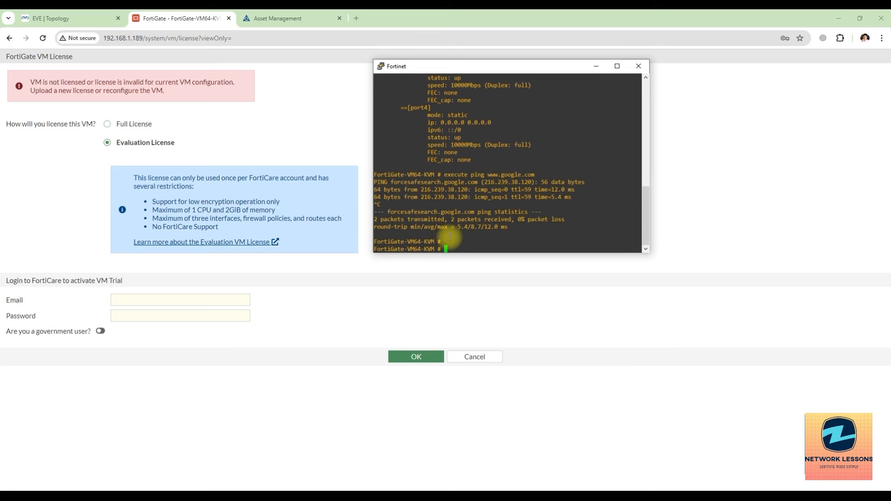
# Step: Enter the FortiCare account e-mail and password and submit the evaluation license request
pyautogui.click(154, 300)
pyautogui.write('a')
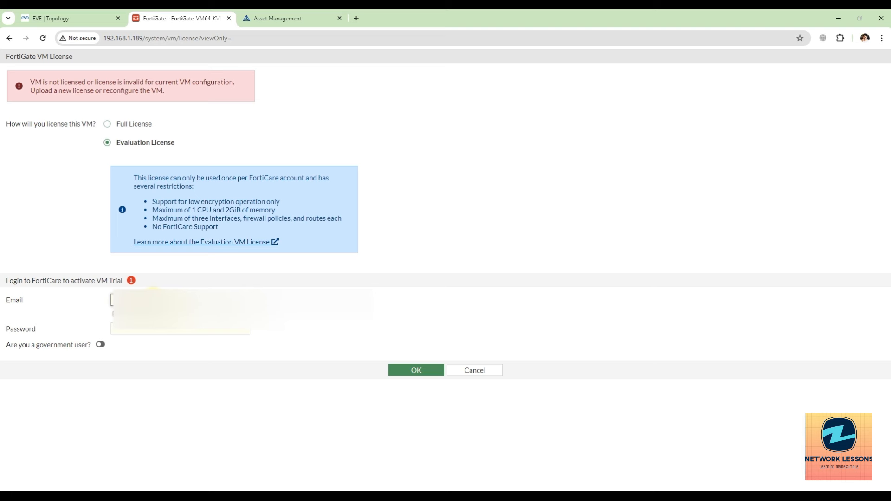
pyautogui.write('com')
pyautogui.press('Tab')
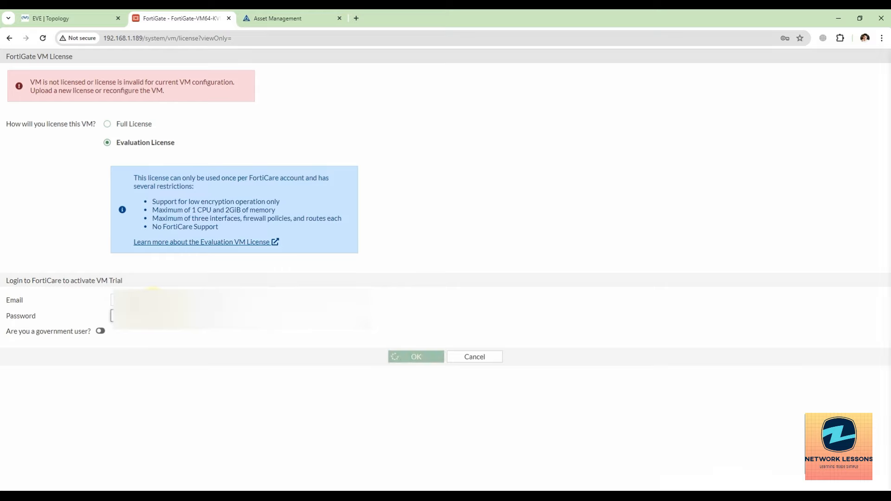
pyautogui.press('Return')
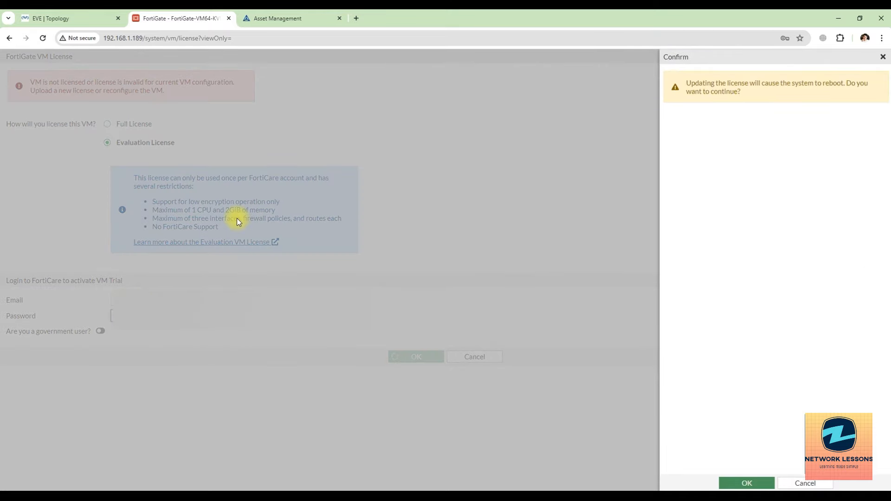
# Step: Confirm the reboot so the evaluation license is applied
pyautogui.doubleClick(471, 27)
pyautogui.click(589, 370)
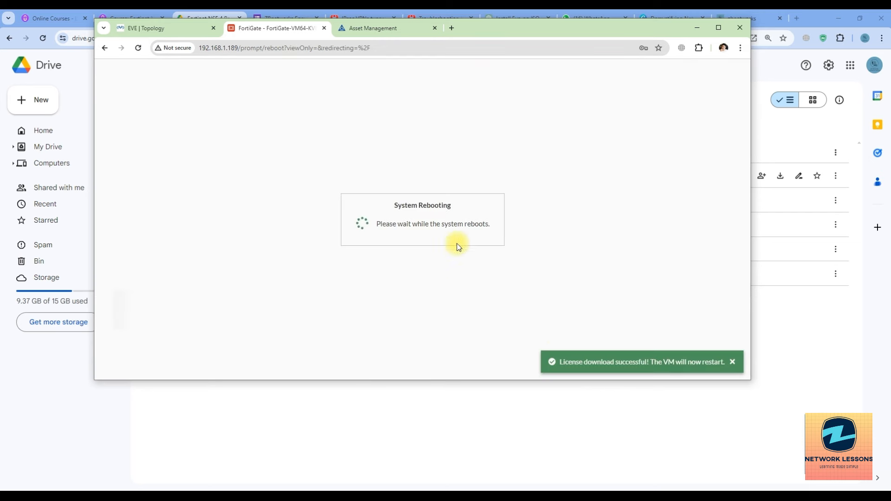
pyautogui.moveTo(405, 205); pyautogui.dragTo(445, 208)
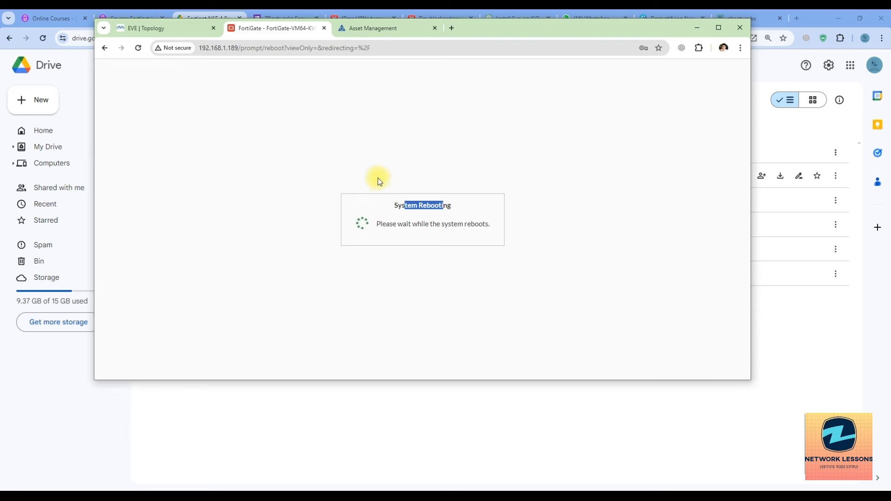
# Step: Check the FortiCloud Asset Management list while the FortiGate reboots
pyautogui.click(366, 32)
pyautogui.click(282, 28)
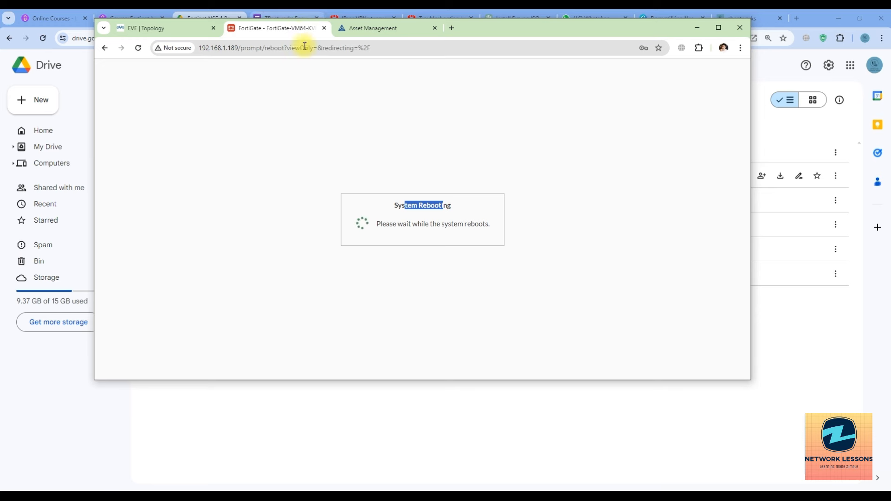
pyautogui.click(359, 30)
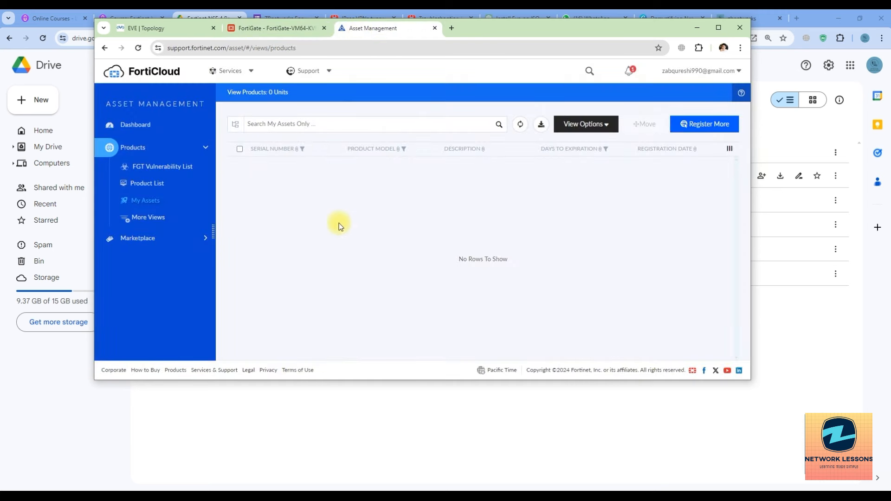
# Step: Return to the rebooted FortiGate login page and sign in as admin with the account password
pyautogui.click(252, 27)
pyautogui.click(388, 31)
pyautogui.click(285, 30)
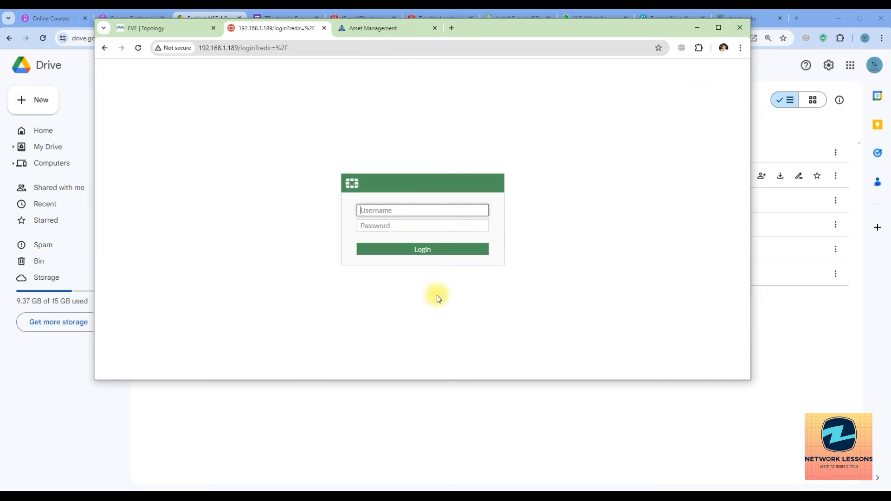
pyautogui.write('admin')
pyautogui.press('Tab')
pyautogui.click(397, 214)
pyautogui.press('Tab')
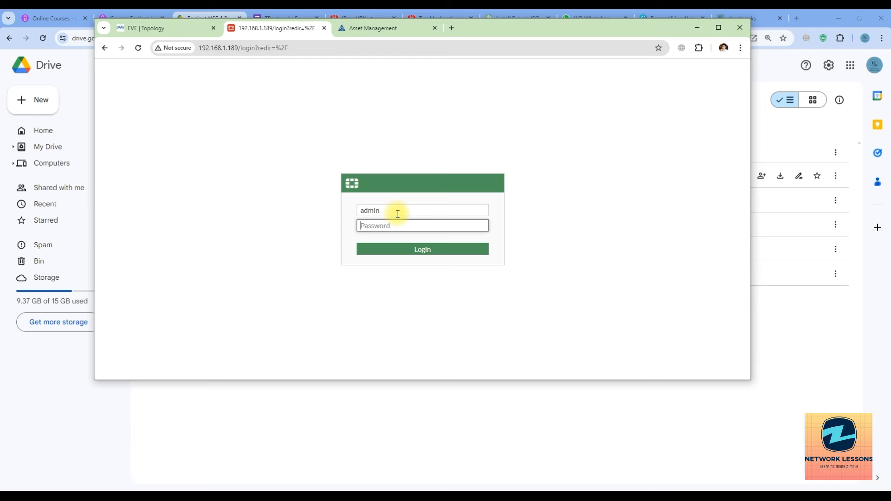
pyautogui.write('•••••••••••')
pyautogui.press('Return')
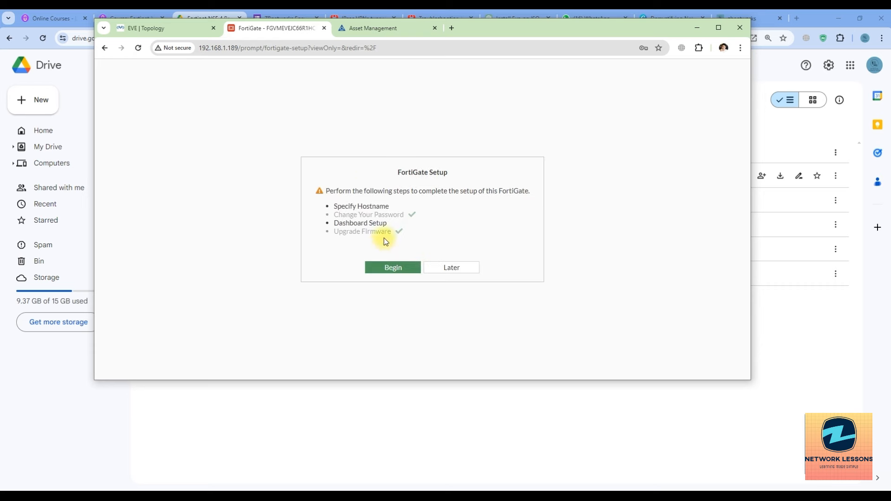
# Step: Start the setup wizard and set the hostname to FGT-1
pyautogui.click(392, 268)
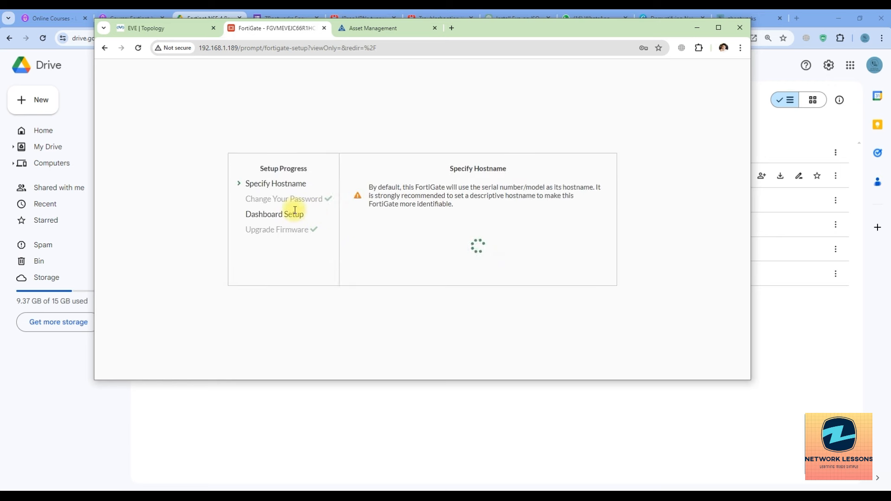
pyautogui.moveTo(545, 248); pyautogui.dragTo(472, 245)
pyautogui.press('BackSpace')
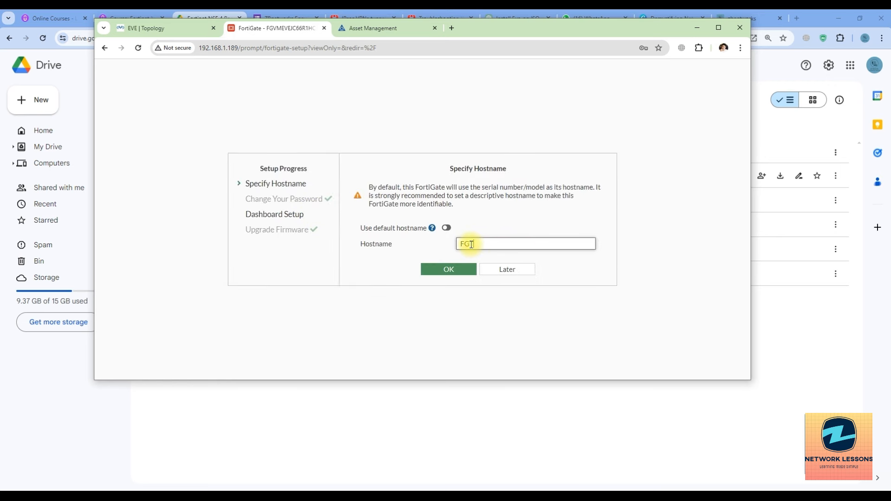
pyautogui.click(444, 270)
# Step: Accept the dashboard setup, hide the release notes permanently, and maximize the browser
pyautogui.click(436, 286)
pyautogui.click(420, 335)
pyautogui.click(453, 337)
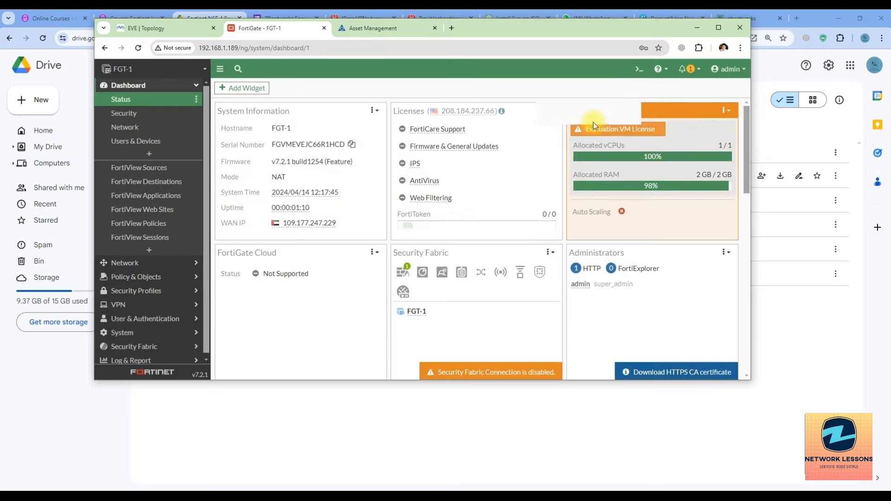
pyautogui.click(718, 28)
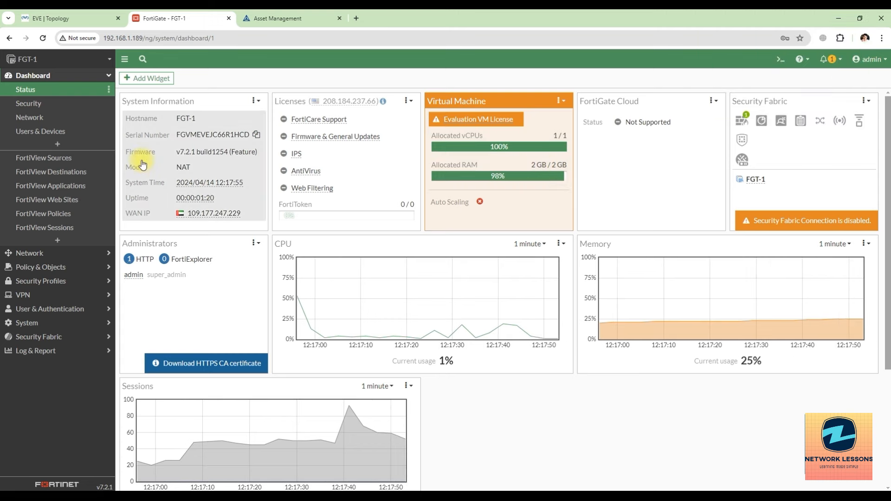
pyautogui.click(56, 253)
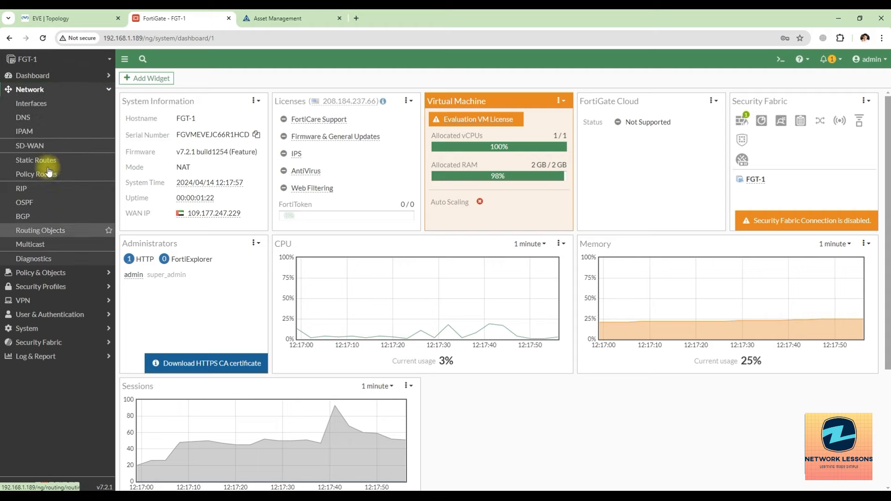
# Step: Look over the interface list and the Network dashboard's routing widget at full page
pyautogui.click(45, 110)
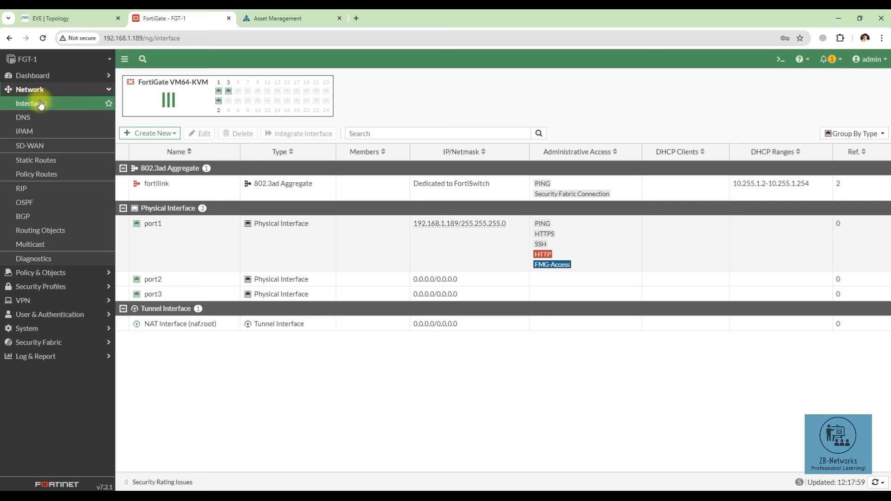
pyautogui.click(45, 77)
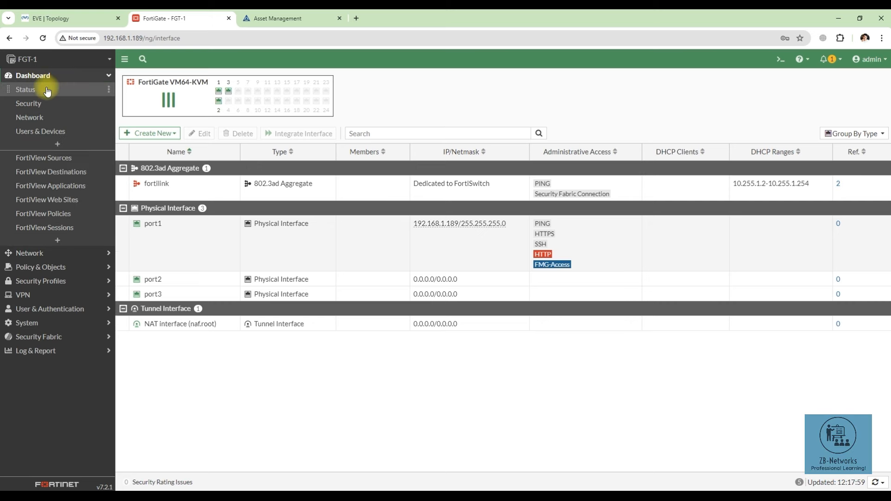
pyautogui.click(44, 117)
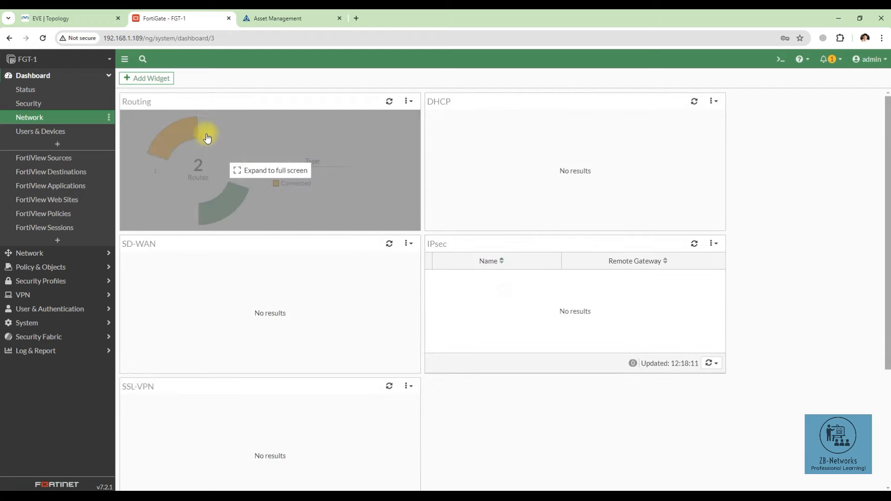
pyautogui.click(219, 162)
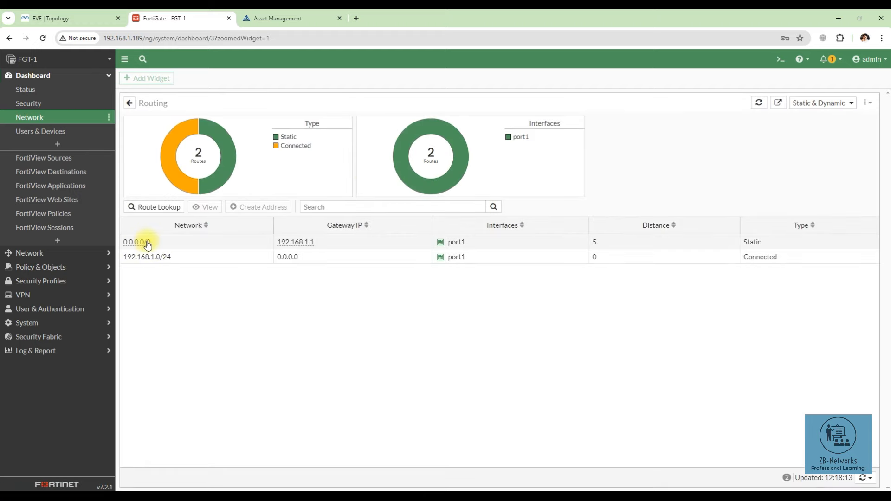
pyautogui.moveTo(144, 251)
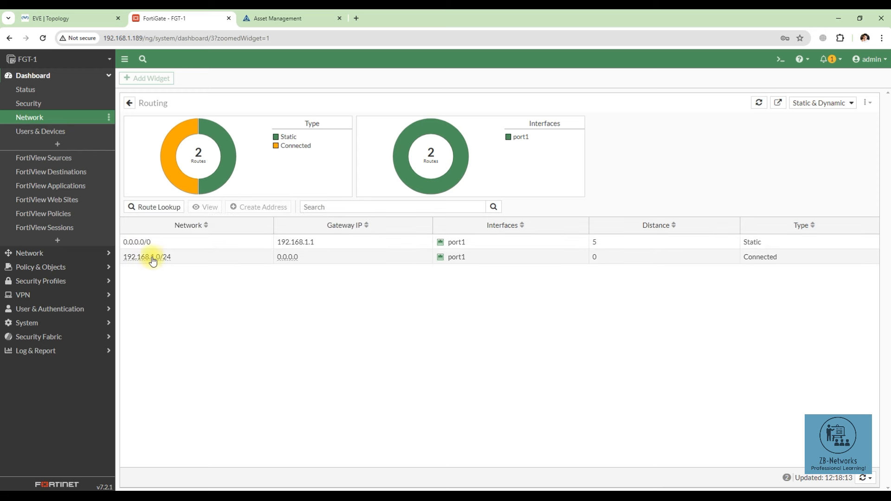
pyautogui.click(35, 76)
# Step: Open port1 for editing, preview Manual addressing, then leave it on DHCP
pyautogui.click(41, 95)
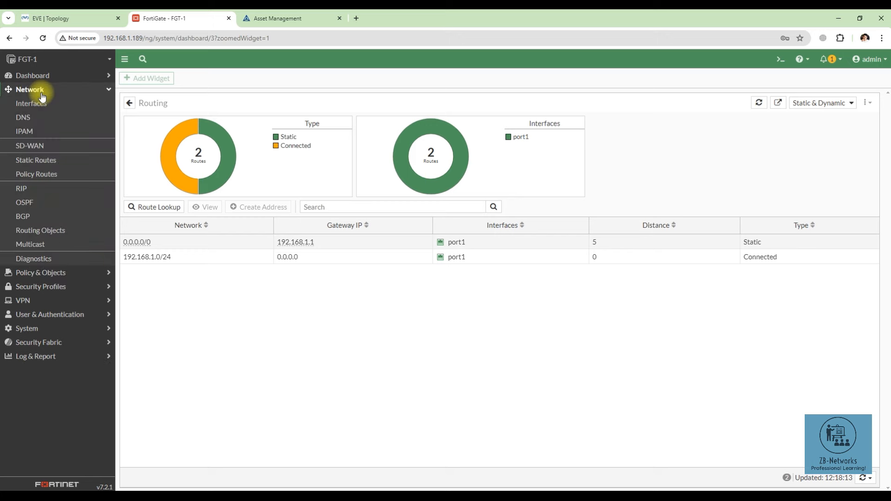
pyautogui.click(46, 104)
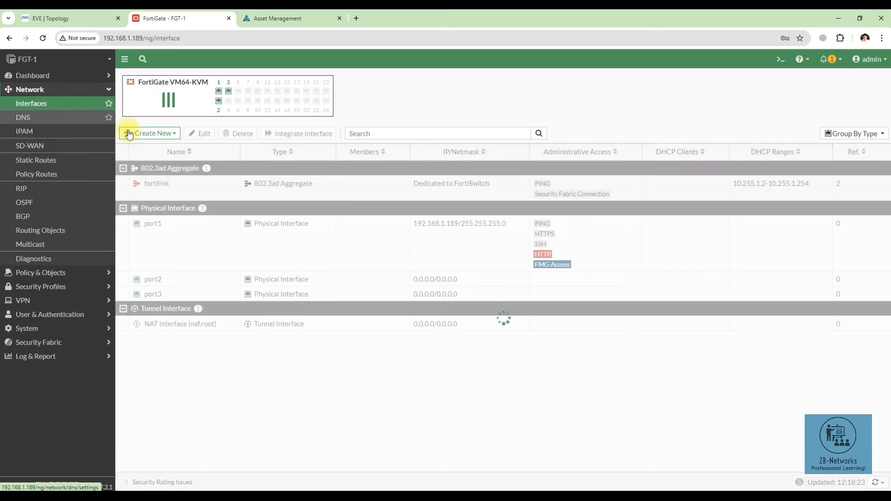
pyautogui.click(152, 223)
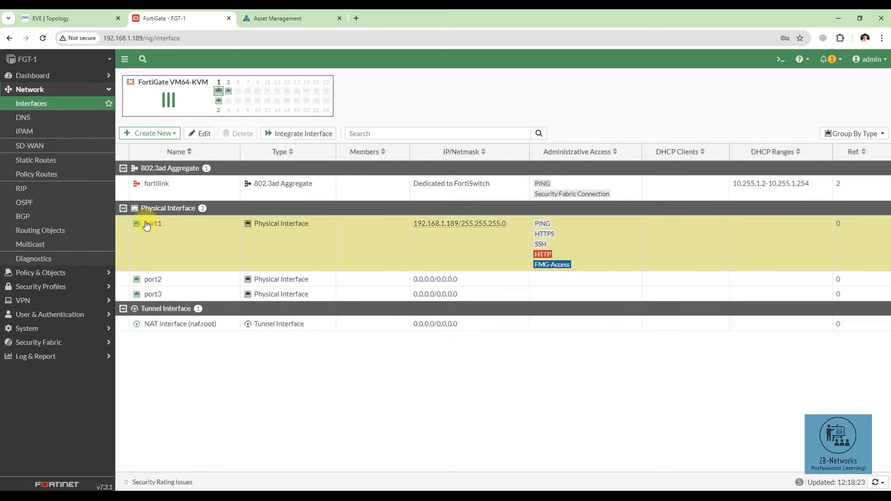
pyautogui.click(204, 135)
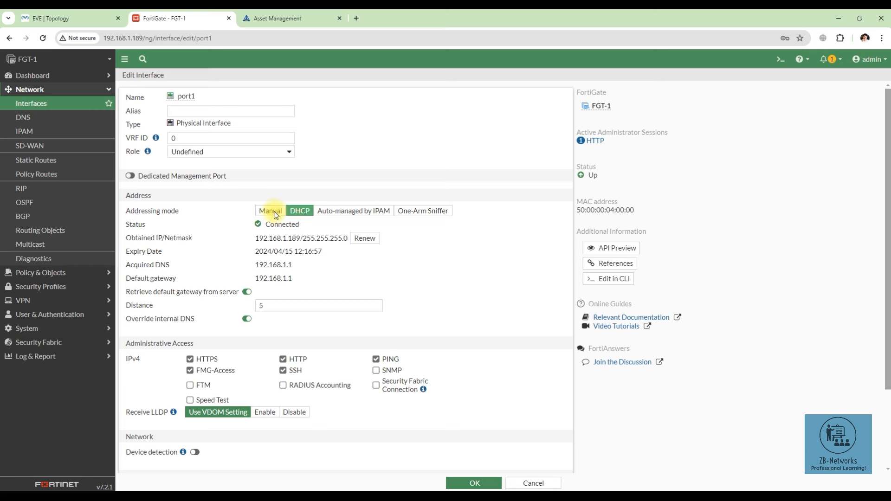
pyautogui.click(276, 215)
pyautogui.click(248, 216)
# Step: Log into the FortiGate console as admin and try a 'show inter' command
pyautogui.click(259, 495)
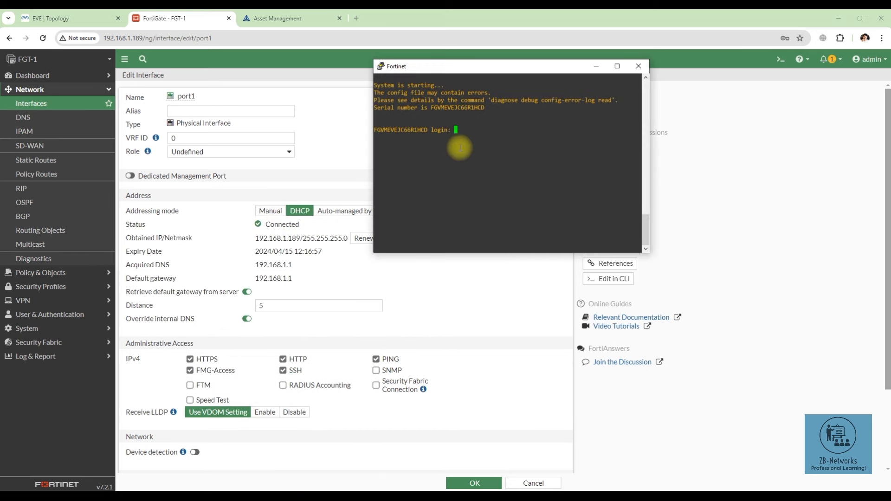
pyautogui.write('admin')
pyautogui.press('Return')
pyautogui.press('Return')
pyautogui.press('Return')
pyautogui.write('show ')
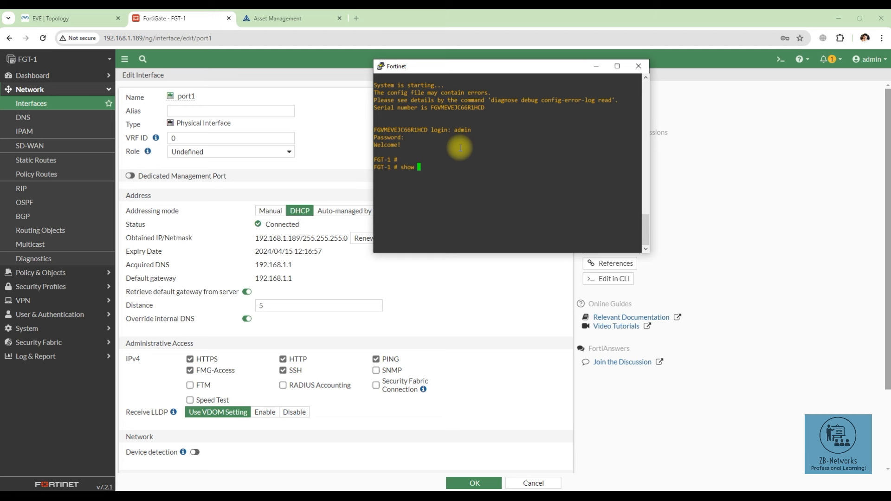
pyautogui.write('inter')
pyautogui.press('Return')
pyautogui.press('Up')
pyautogui.press('BackSpace')
pyautogui.press('BackSpace')
pyautogui.press('BackSpace')
pyautogui.press('BackSpace')
pyautogui.press('BackSpace')
pyautogui.press('BackSpace')
pyautogui.press('BackSpace')
pyautogui.press('BackSpace')
pyautogui.press('BackSpace')
pyautogui.press('BackSpace')
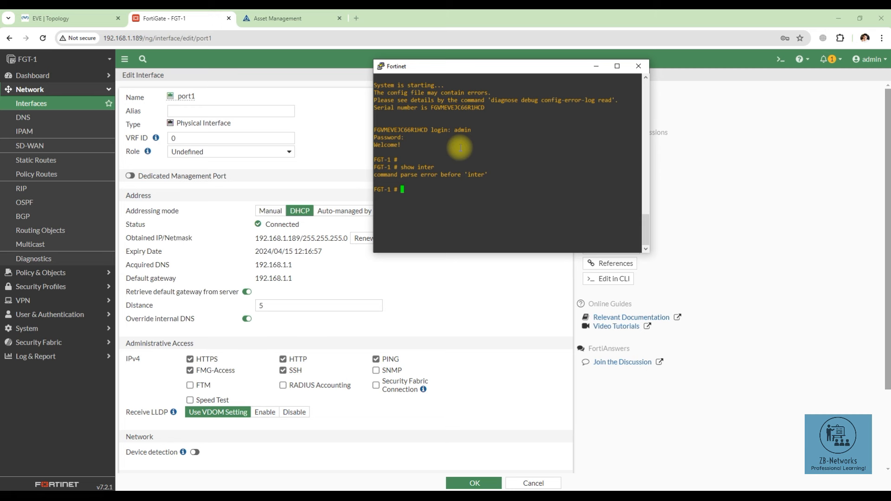
pyautogui.write('show fu')
pyautogui.press('BackSpace')
pyautogui.press('BackSpace')
pyautogui.press('BackSpace')
pyautogui.press('BackSpace')
pyautogui.press('BackSpace')
pyautogui.press('BackSpace')
pyautogui.press('BackSpace')
# Step: Enter 'config system interface' and run 'show' to list the interface configuration
pyautogui.write('config ')
pyautogui.write('sy')
pyautogui.write('stem saml')
pyautogui.press('BackSpace')
pyautogui.press('BackSpace')
pyautogui.press('BackSpace')
pyautogui.press('BackSpace')
pyautogui.press('BackSpace')
pyautogui.press('BackSpace')
pyautogui.press('BackSpace')
pyautogui.press('BackSpace')
pyautogui.write('tem interface')
pyautogui.press('Return')
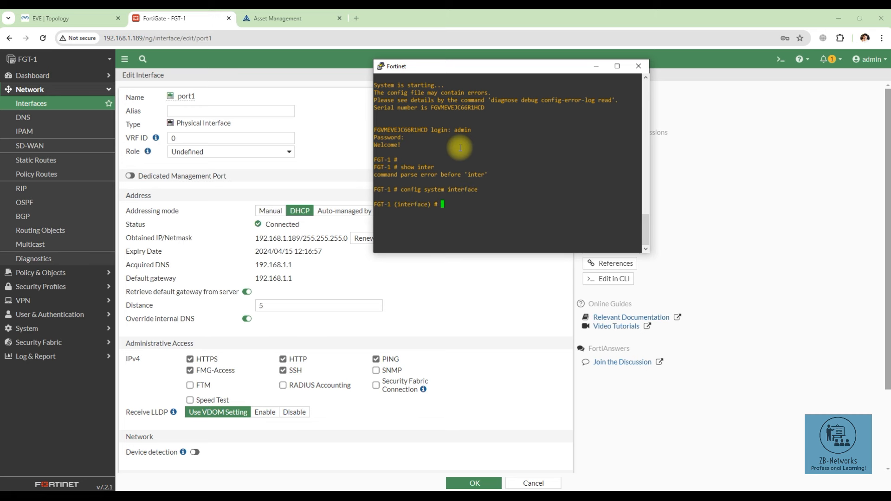
pyautogui.write('show')
pyautogui.press('Return')
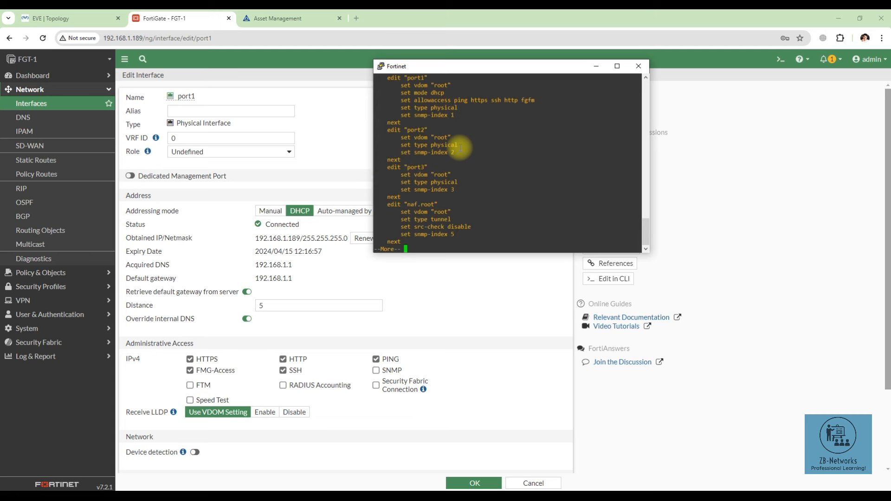
# Step: Highlight port1's DHCP settings in the listing and page to the end of the output
pyautogui.scroll(4, 460, 148)
pyautogui.moveTo(407, 175); pyautogui.dragTo(457, 203)
pyautogui.click(426, 183)
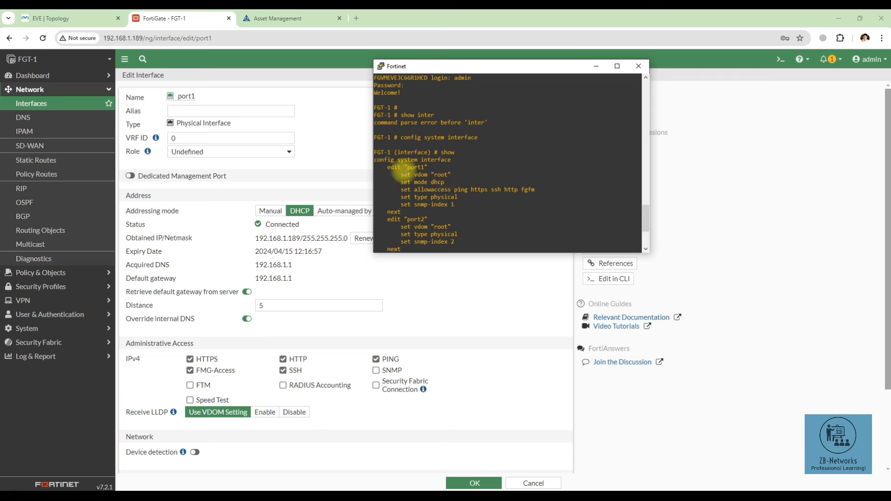
pyautogui.moveTo(400, 175); pyautogui.dragTo(455, 204)
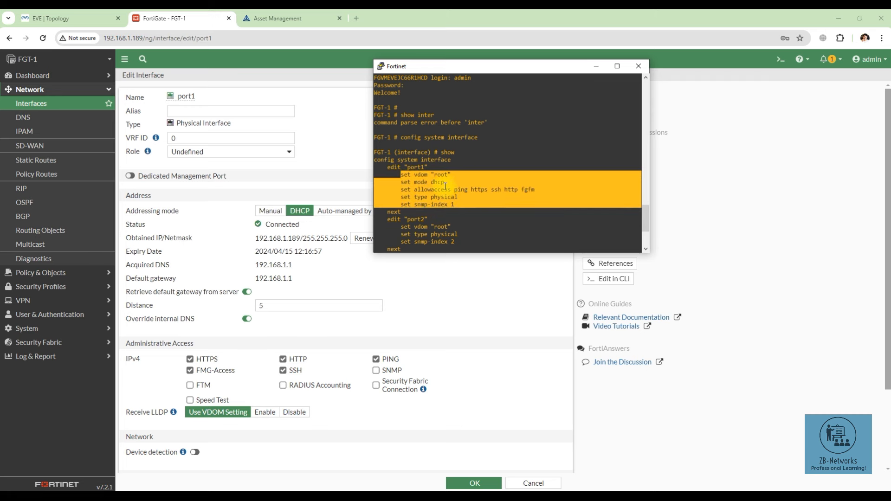
pyautogui.scroll(-4, 445, 187)
pyautogui.scroll(6, 444, 186)
pyautogui.scroll(-6, 451, 191)
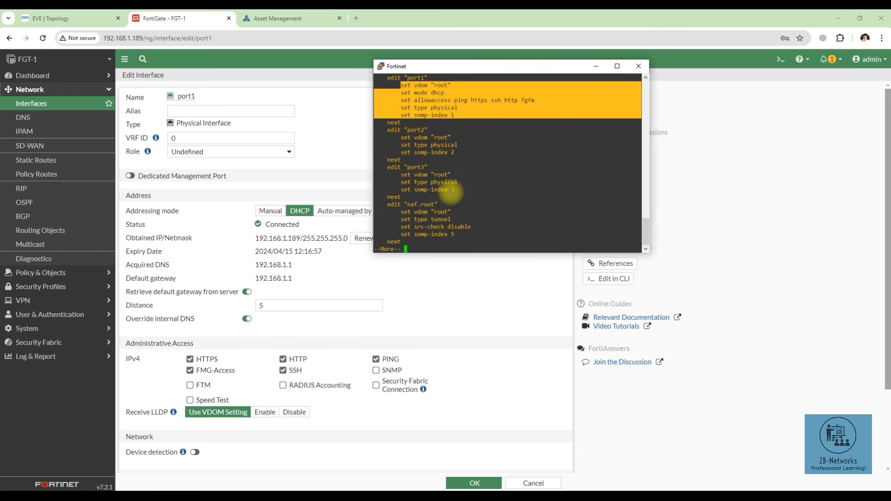
pyautogui.press('Return')
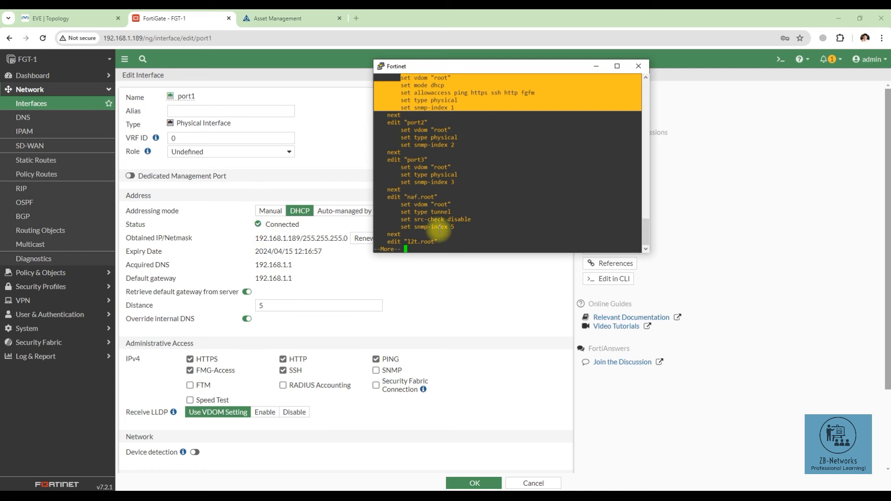
pyautogui.press('space')
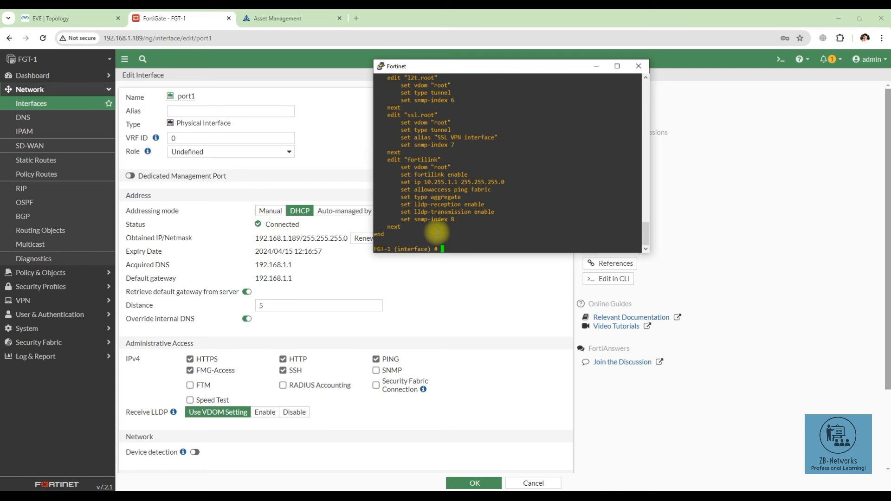
pyautogui.write('edit')
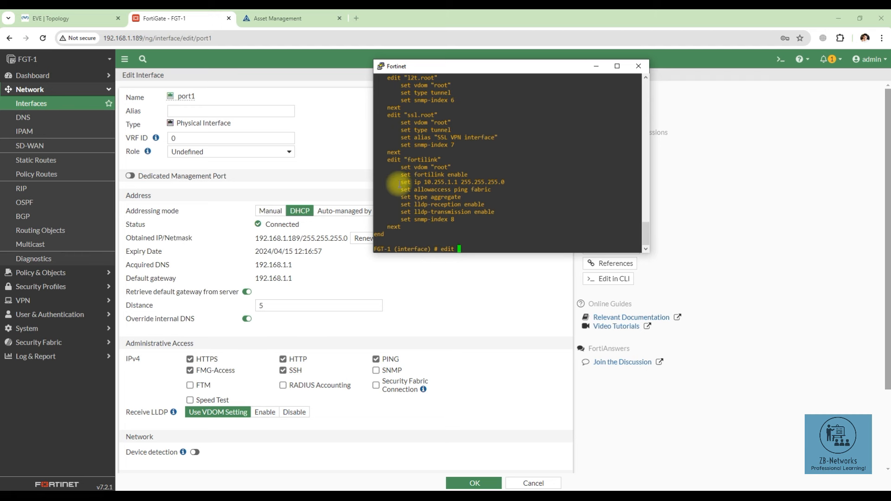
# Step: Edit port1 in the CLI and set its addressing mode to static
pyautogui.moveTo(397, 249); pyautogui.dragTo(427, 248)
pyautogui.click(465, 248)
pyautogui.write('port1')
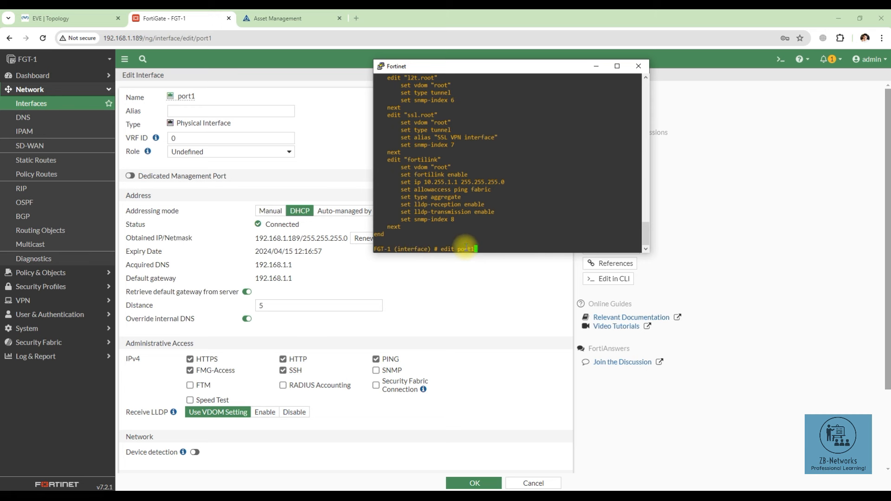
pyautogui.press('Return')
pyautogui.write('se')
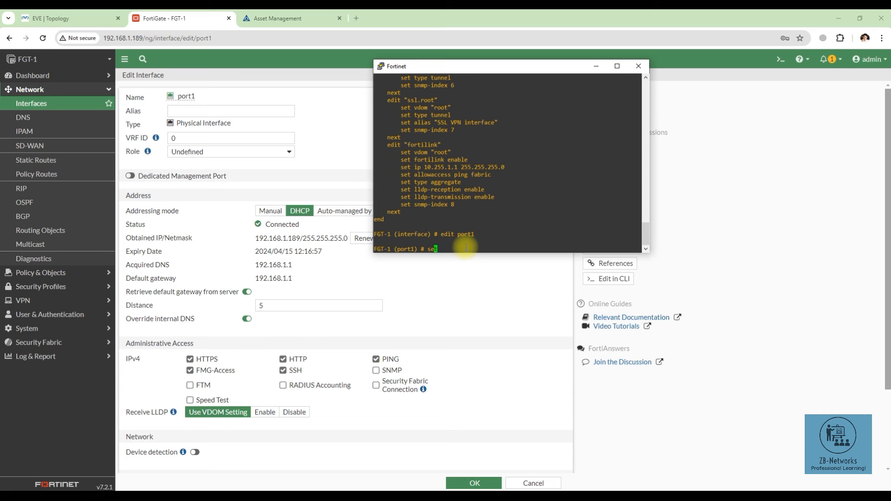
pyautogui.write('t mode static')
pyautogui.press('Return')
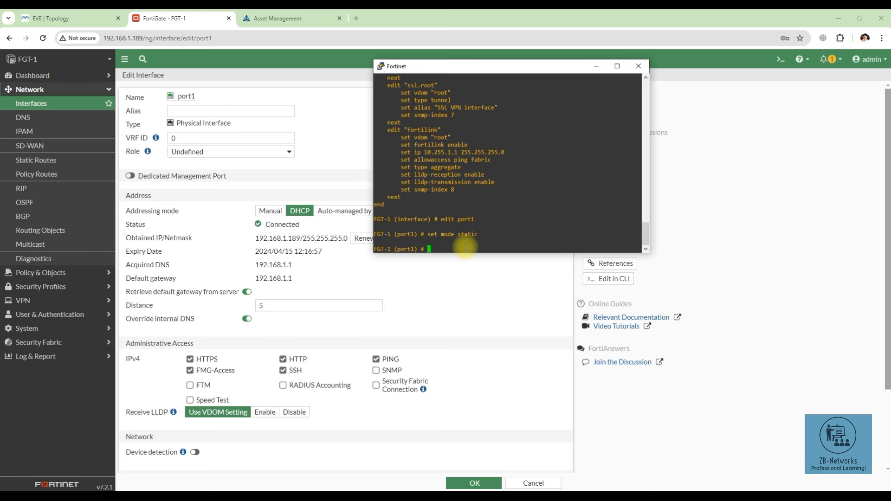
pyautogui.click(43, 38)
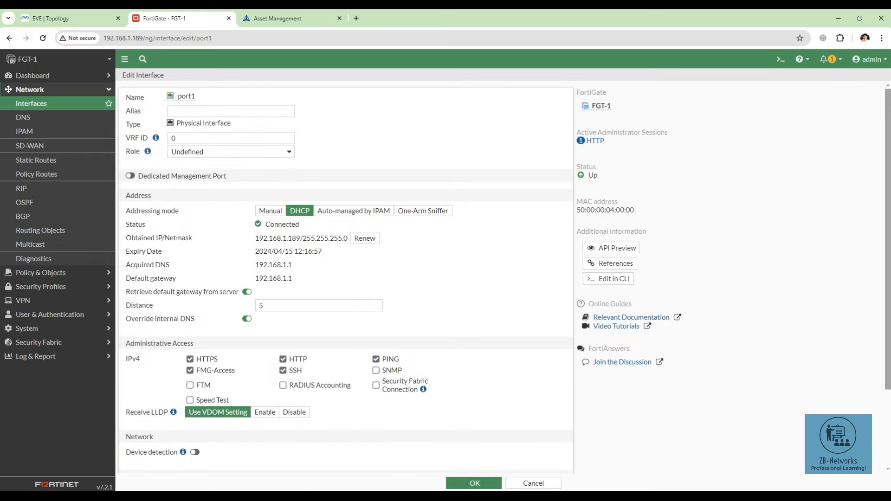
pyautogui.hotkey('alt', 'Tab')
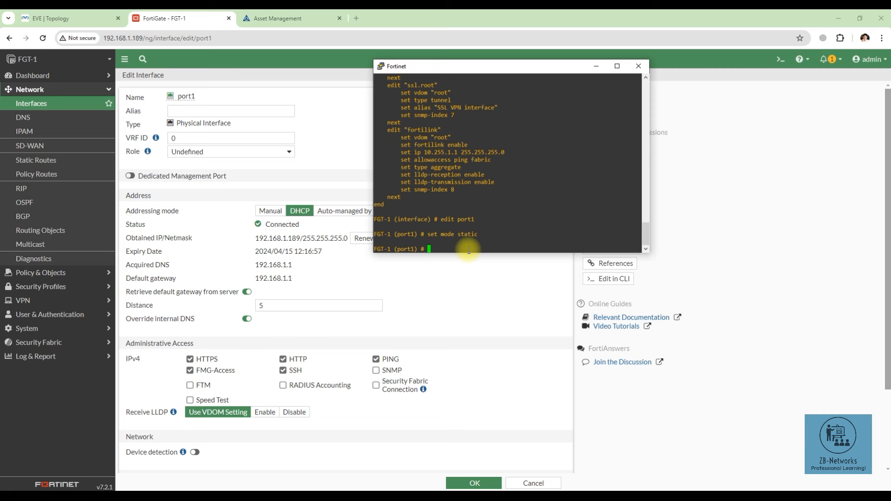
# Step: Check the available settings with '?' and assign port1 the IP 192.168.1.50/24
pyautogui.write('set ip')
pyautogui.press('BackSpace')
pyautogui.press('BackSpace')
pyautogui.press('BackSpace')
pyautogui.press('?')
pyautogui.press('space')
pyautogui.press('space')
pyautogui.press('space')
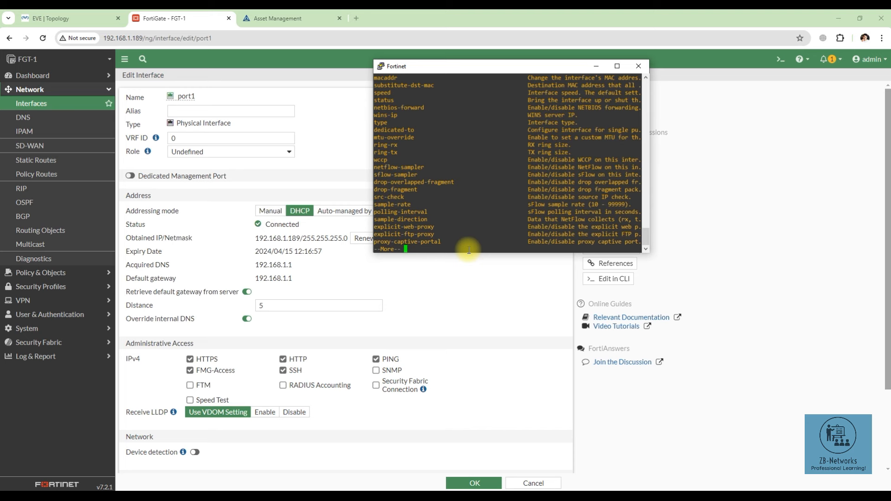
pyautogui.press('space')
pyautogui.press('space')
pyautogui.press('space')
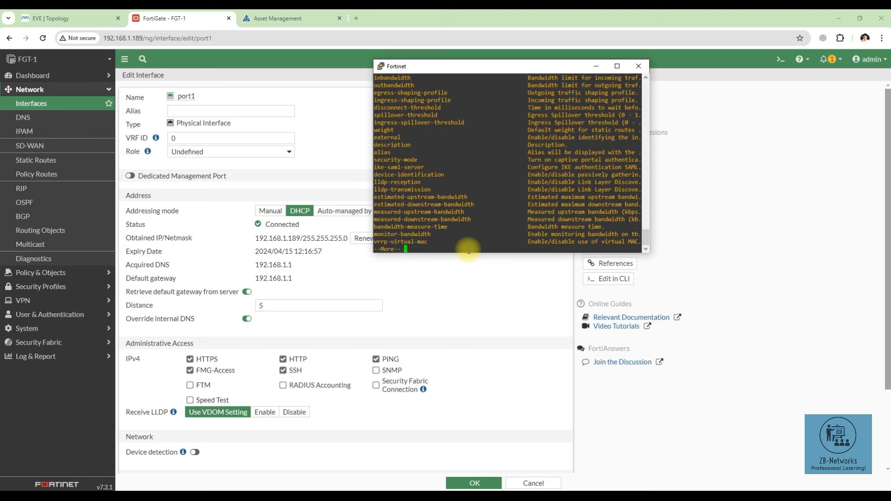
pyautogui.write('ip')
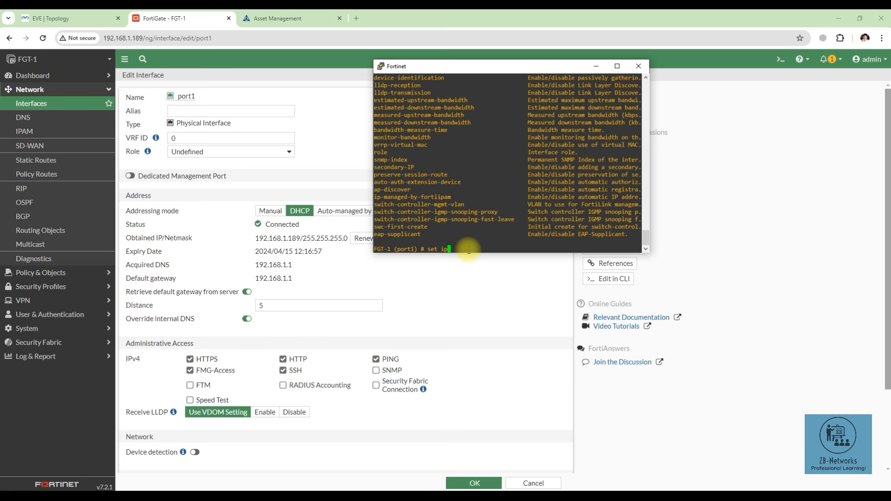
pyautogui.write(' 192.168.1.50/24')
pyautogui.press('Return')
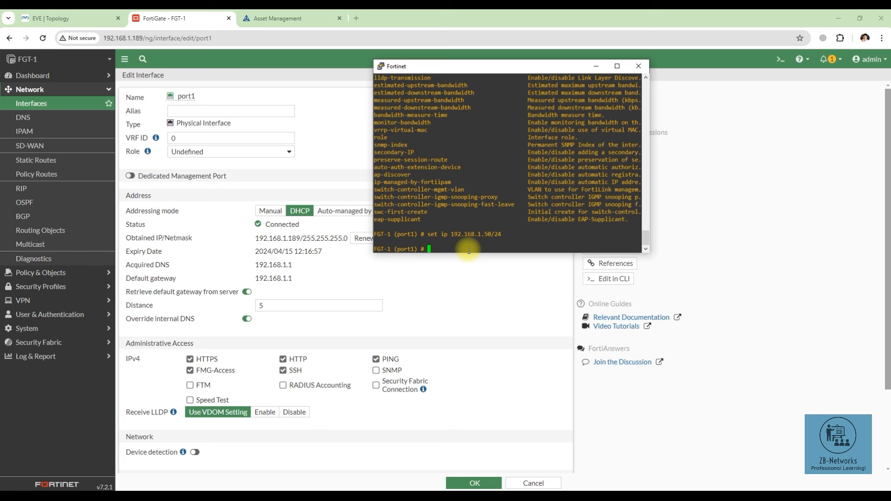
# Step: Commit port1's settings with next and end to leave the interface configuration
pyautogui.write('next')
pyautogui.press('Return')
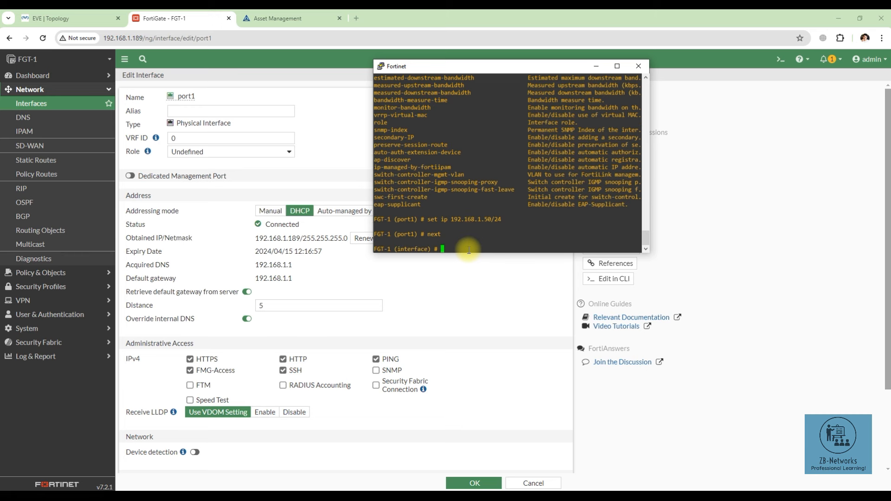
pyautogui.write('next')
pyautogui.press('Return')
pyautogui.write('end')
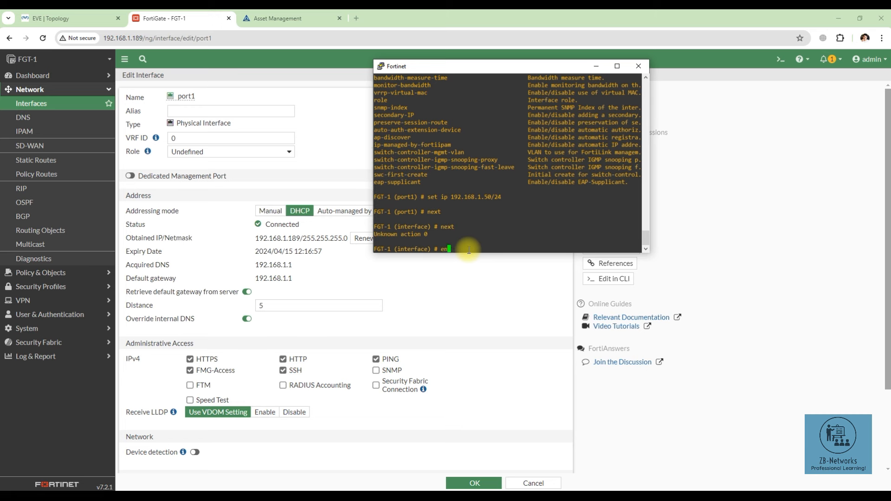
pyautogui.press('Return')
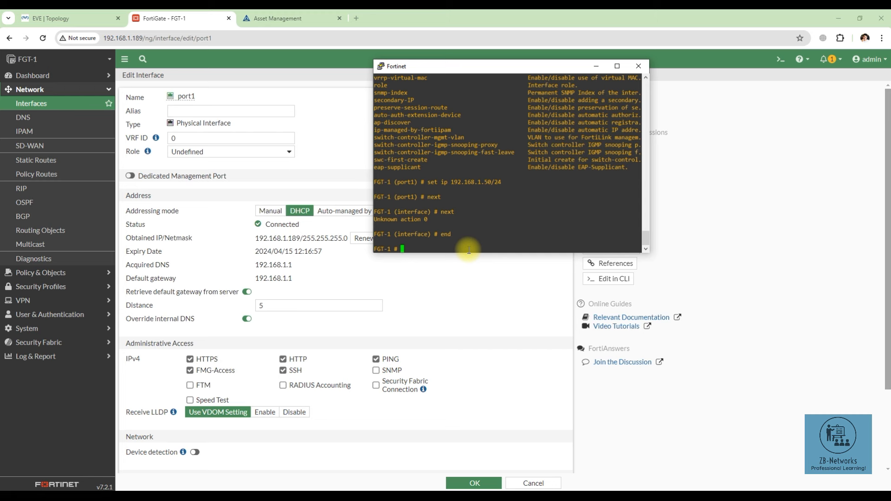
# Step: List the physical interfaces and highlight port1's new 192.168.1.50 address
pyautogui.write('get system interface physical')
pyautogui.press('Return')
pyautogui.scroll(5, 446, 153)
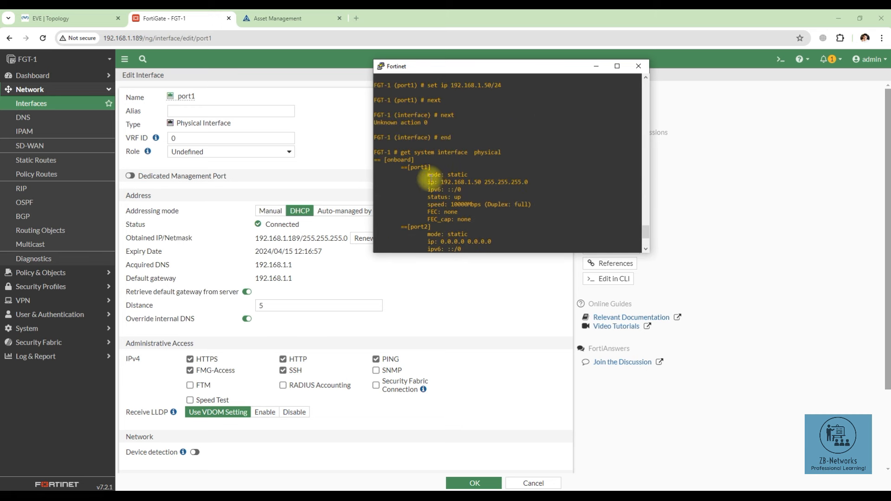
pyautogui.moveTo(424, 173); pyautogui.dragTo(478, 218)
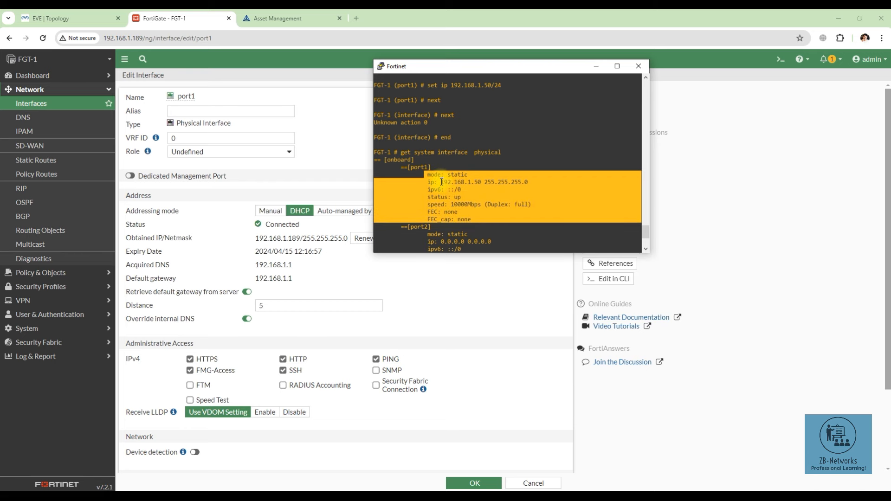
pyautogui.moveTo(441, 182); pyautogui.dragTo(482, 182)
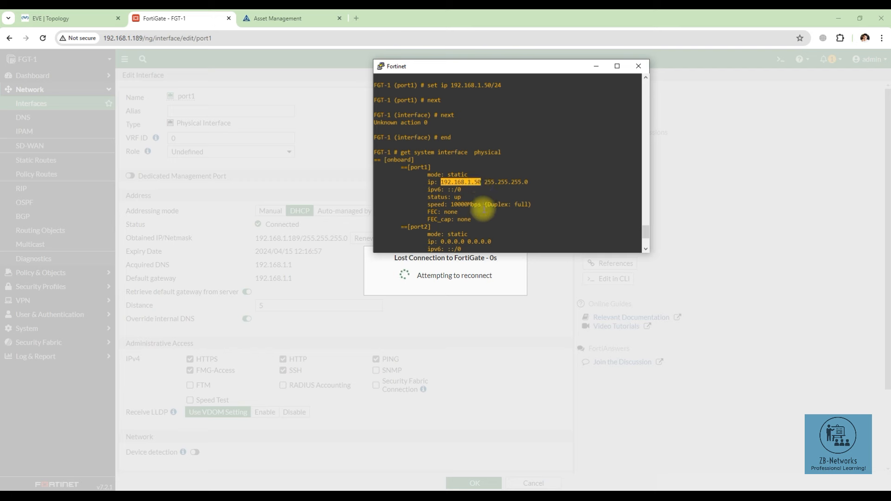
# Step: Point the browser at the FortiGate's new address 192.168.1.50
pyautogui.click(134, 39)
pyautogui.moveTo(134, 39); pyautogui.dragTo(217, 39)
pyautogui.write('50')
pyautogui.press('Return')
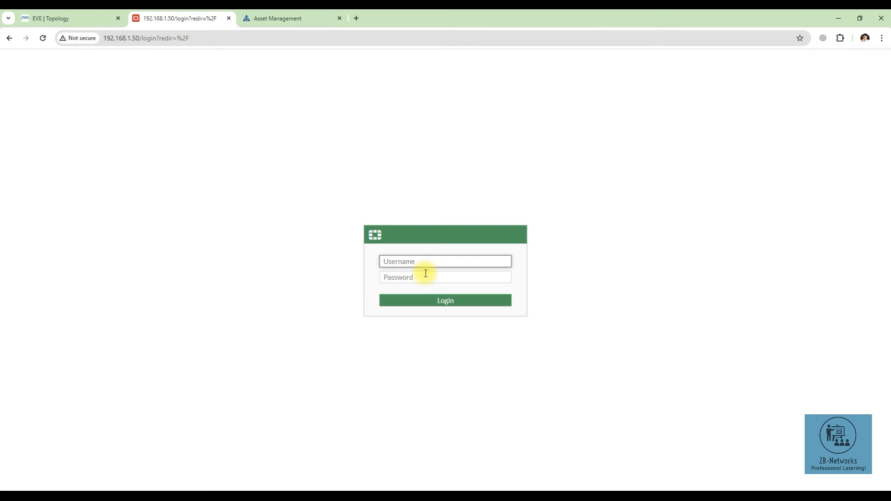
# Step: Sign in as the administrator and decline saving the password
pyautogui.write('admin')
pyautogui.press('Tab')
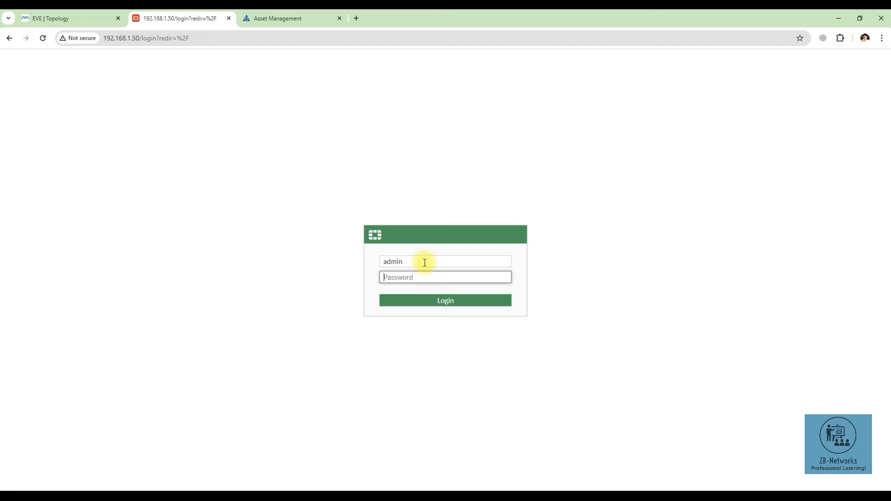
pyautogui.write('**********')
pyautogui.press('Return')
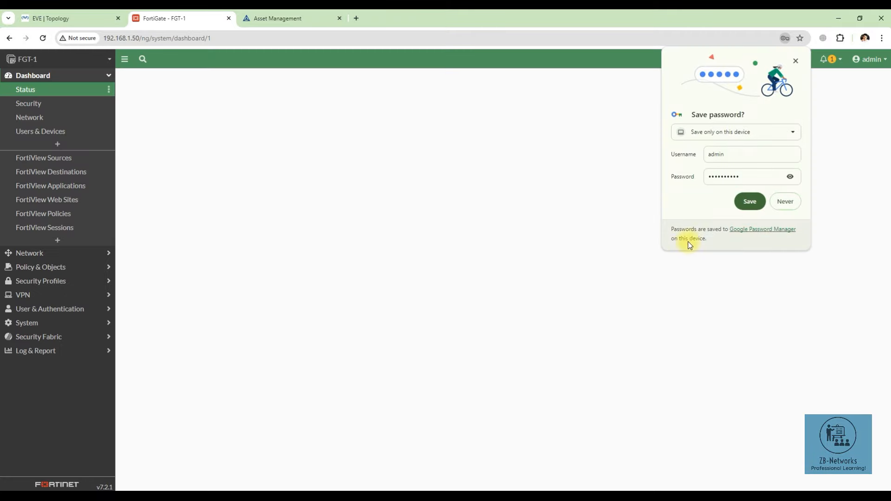
pyautogui.click(785, 202)
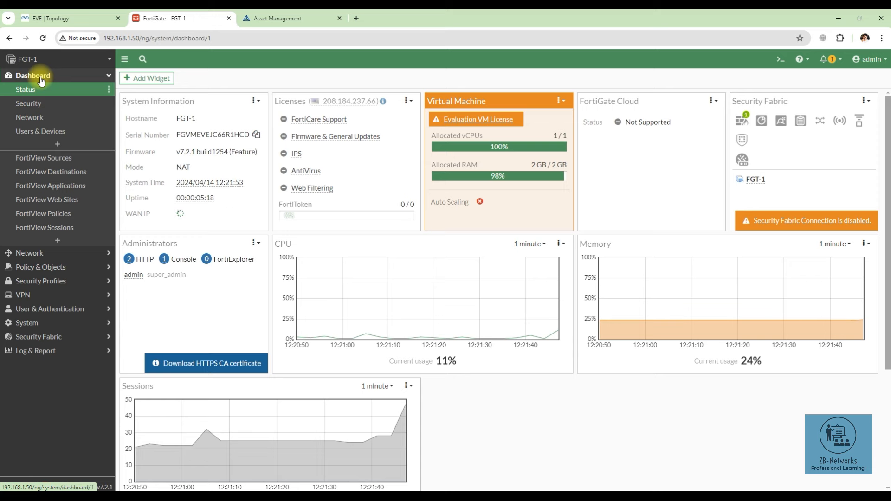
# Step: Expand the Network dashboard's Routing widget to show the 192.168.1.0/24 route
pyautogui.click(38, 117)
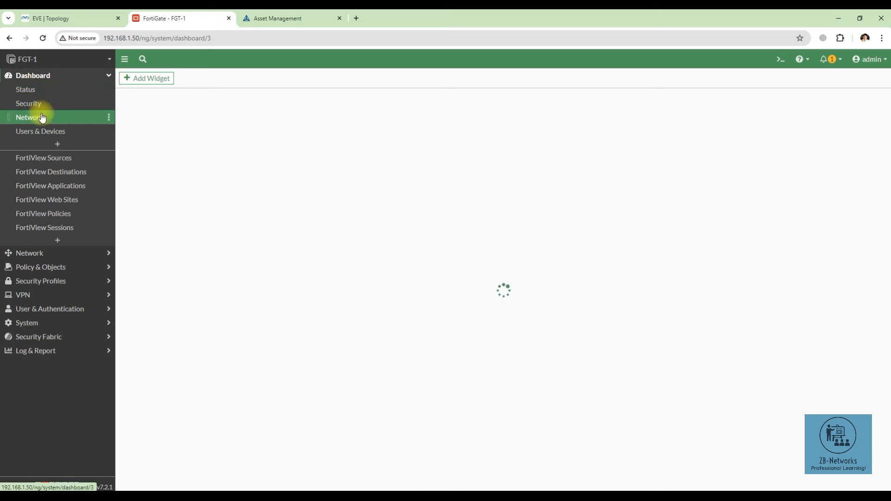
pyautogui.click(203, 154)
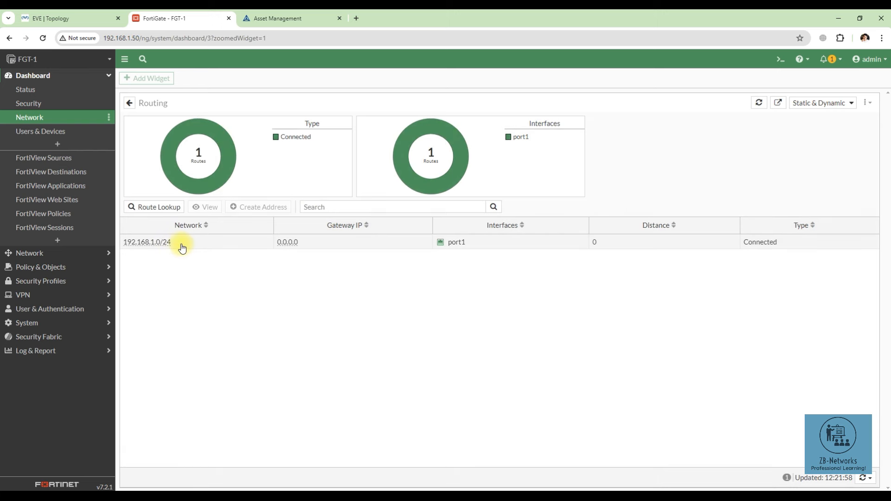
pyautogui.click(159, 242)
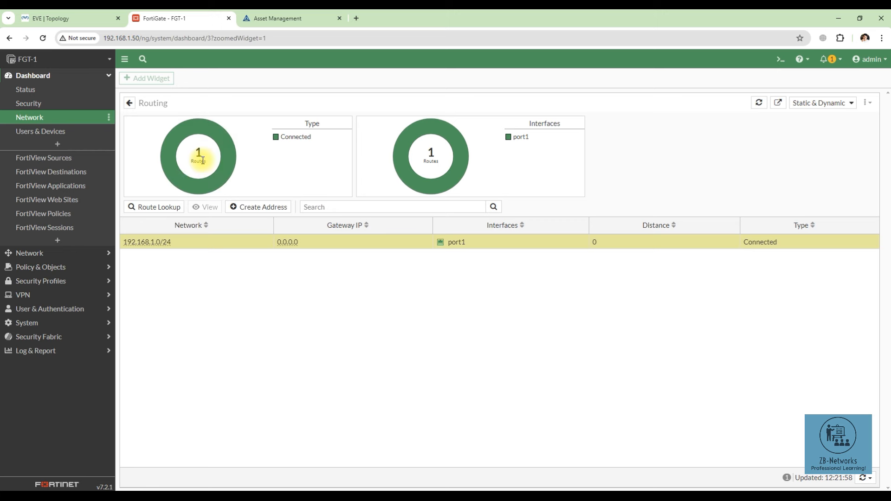
pyautogui.moveTo(164, 237)
# Step: Show the Fortinet Test lab topology with the FortiGate console window on top
pyautogui.click(304, 499)
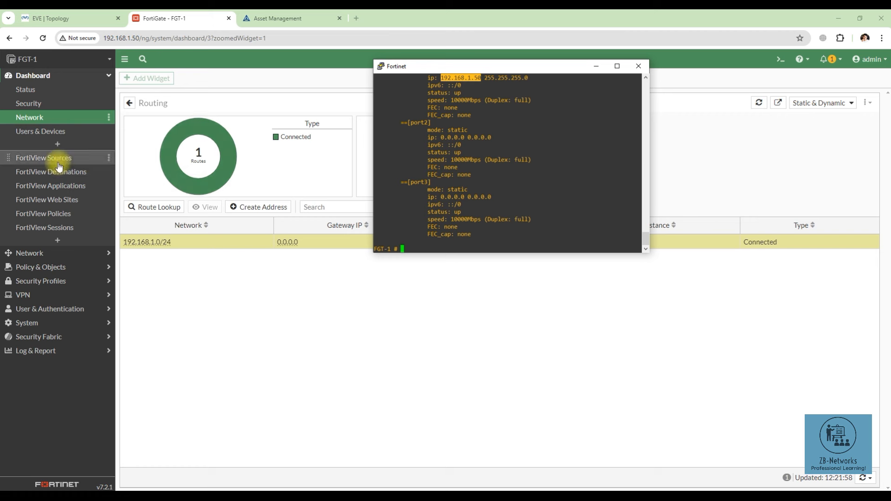
pyautogui.click(447, 244)
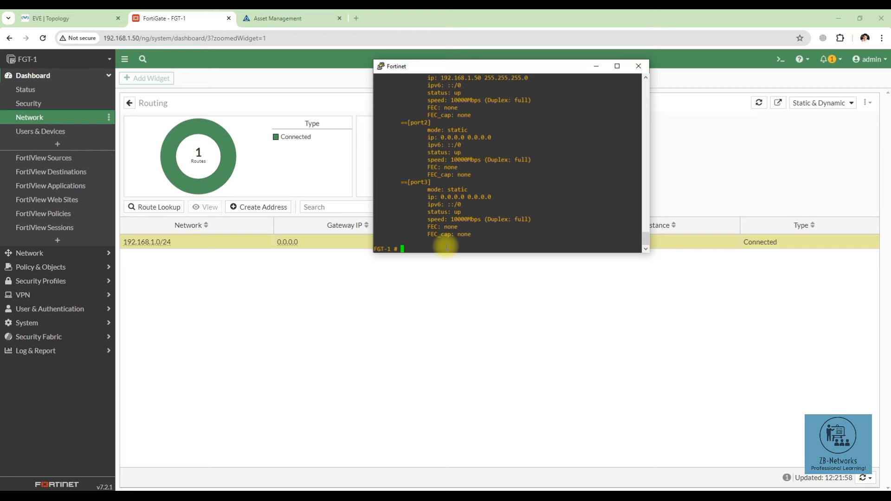
pyautogui.click(47, 18)
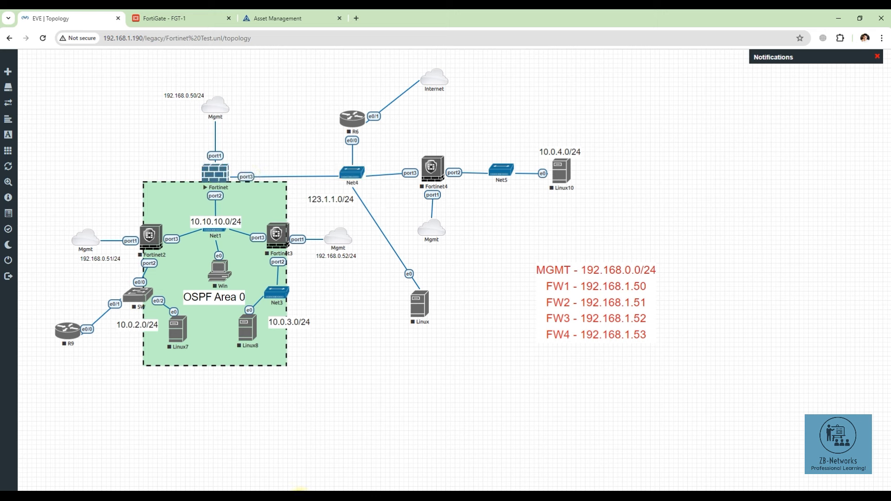
pyautogui.click(301, 489)
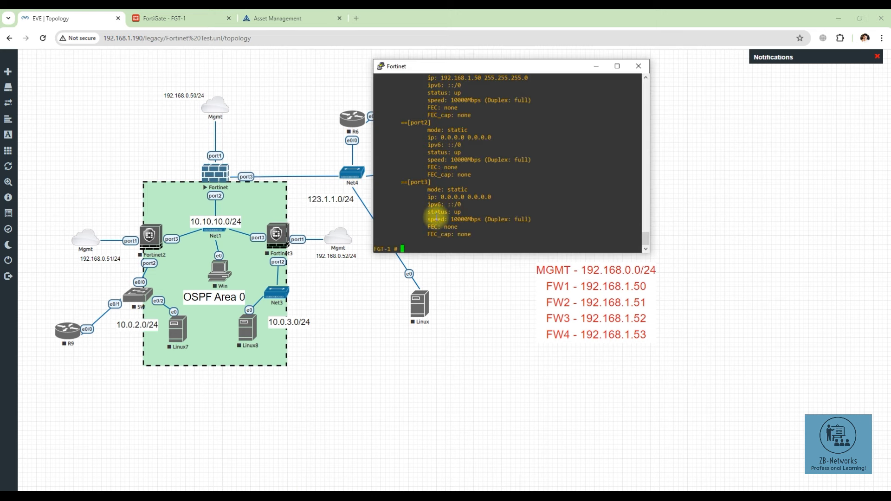
# Step: Enter interface configuration, edit port3, and set it to static mode
pyautogui.write('config system interface')
pyautogui.press('Return')
pyautogui.write('edit p')
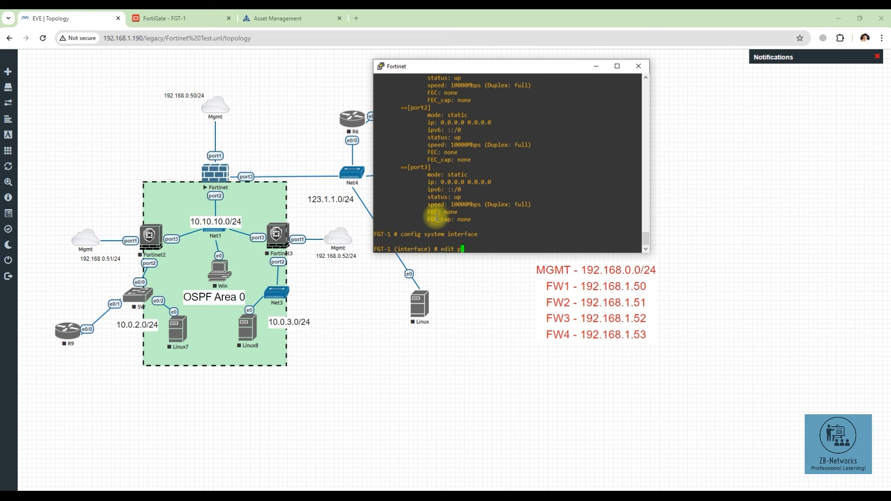
pyautogui.write('ort3')
pyautogui.press('Return')
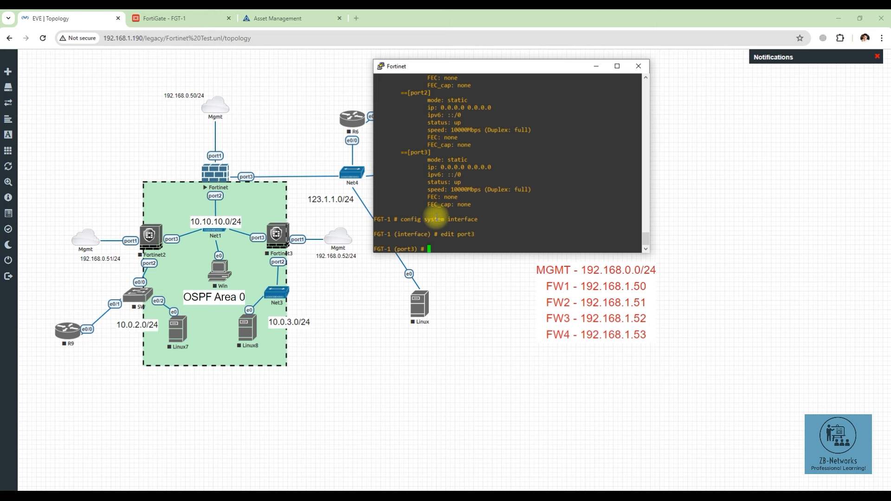
pyautogui.write('set mode static')
pyautogui.press('Return')
# Step: Assign port3 the address 123.1.1.50/24 and show its configuration
pyautogui.write('set ip ')
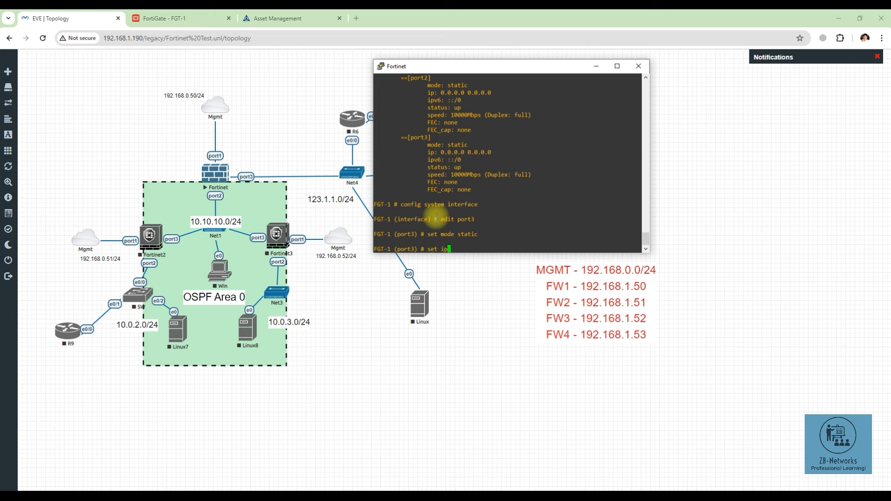
pyautogui.write('123.1.1.50/24')
pyautogui.press('Return')
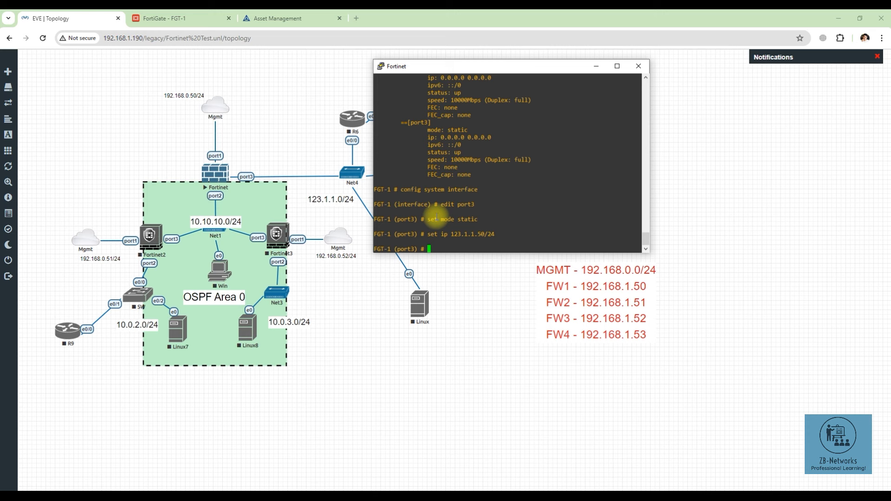
pyautogui.write('show')
pyautogui.press('Return')
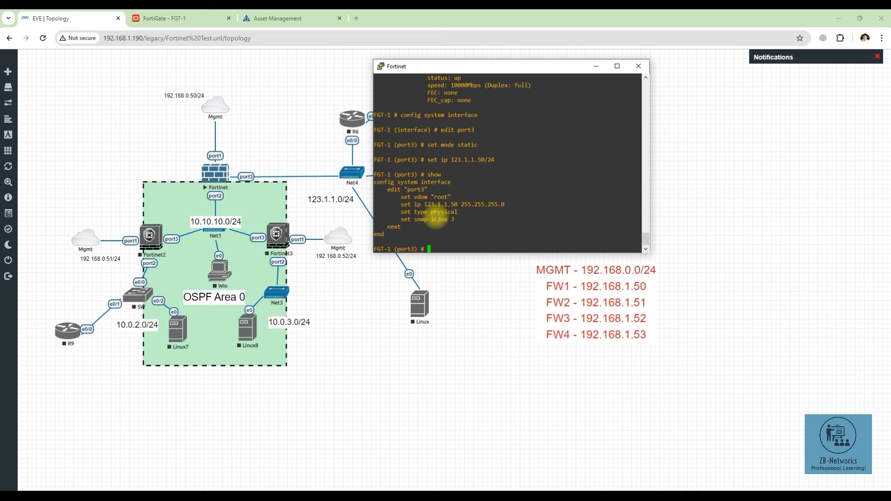
pyautogui.rightClick(352, 125)
# Step: Start router R6 and open its console session
pyautogui.click(363, 144)
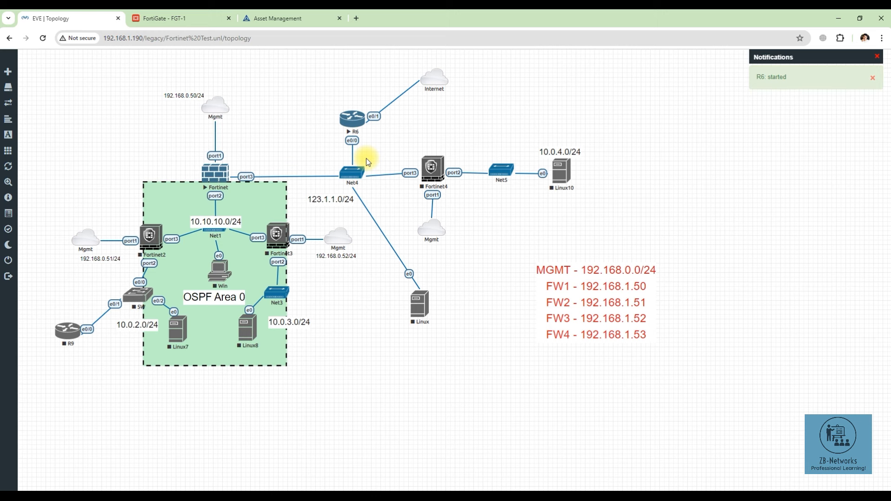
pyautogui.click(352, 120)
pyautogui.click(458, 109)
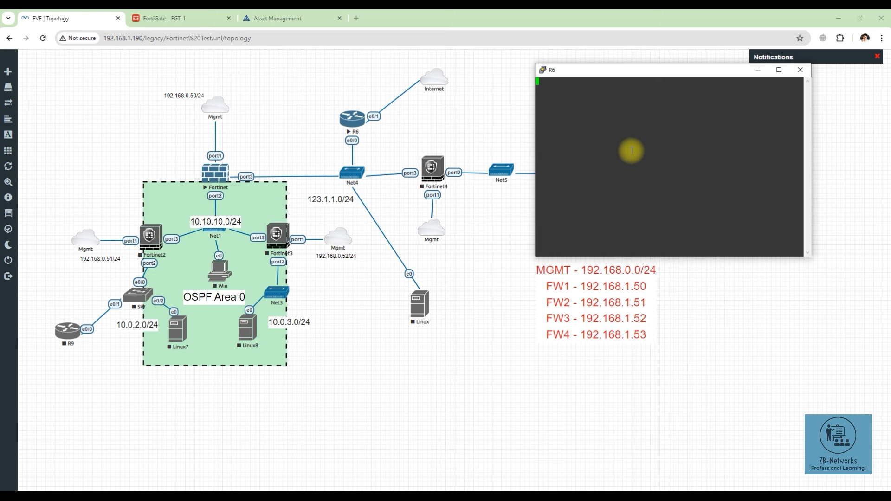
# Step: Enter privileged mode on R6 and ping FortiGate port3 at 123.1.1.50
pyautogui.press('Return')
pyautogui.write('en')
pyautogui.press('Return')
pyautogui.press('Return')
pyautogui.press('Return')
pyautogui.press('Return')
pyautogui.press('Return')
pyautogui.press('Return')
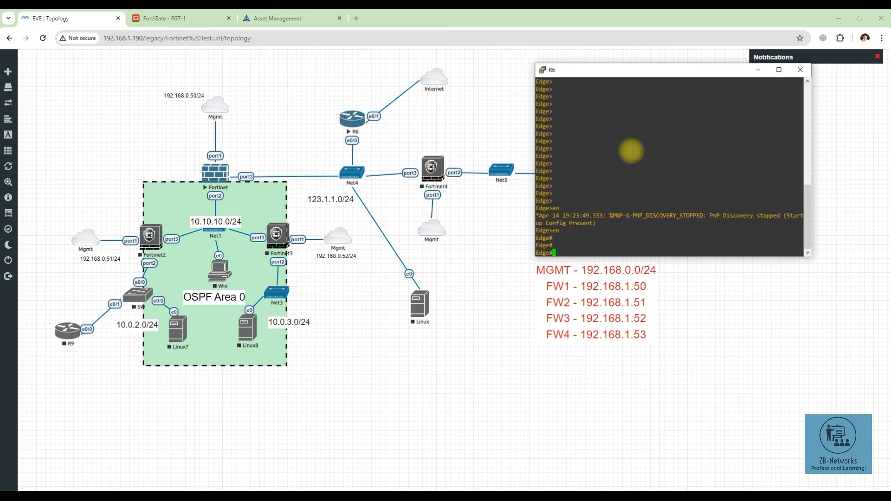
pyautogui.write('ping 192.168.1.')
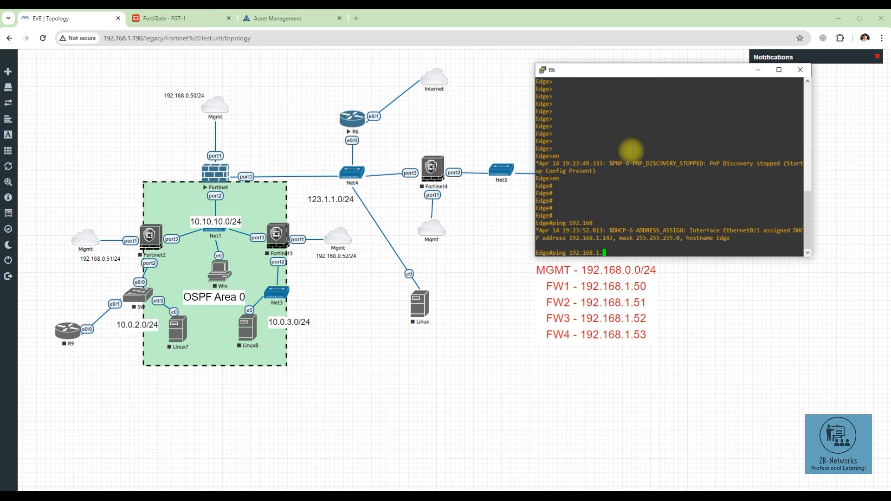
pyautogui.press('BackSpace')
pyautogui.press('BackSpace')
pyautogui.press('BackSpace')
pyautogui.press('BackSpace')
pyautogui.press('BackSpace')
pyautogui.press('BackSpace')
pyautogui.press('BackSpace')
pyautogui.press('BackSpace')
pyautogui.press('BackSpace')
pyautogui.press('BackSpace')
pyautogui.write('123.1.1.50')
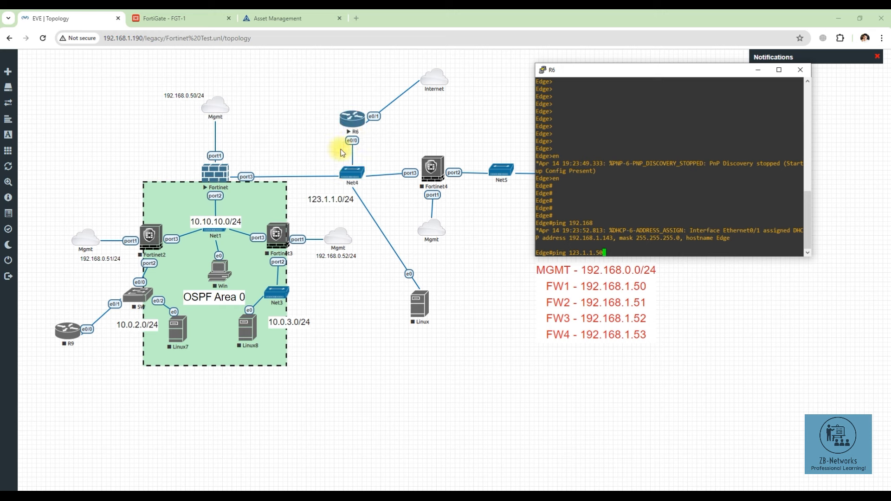
pyautogui.press('Return')
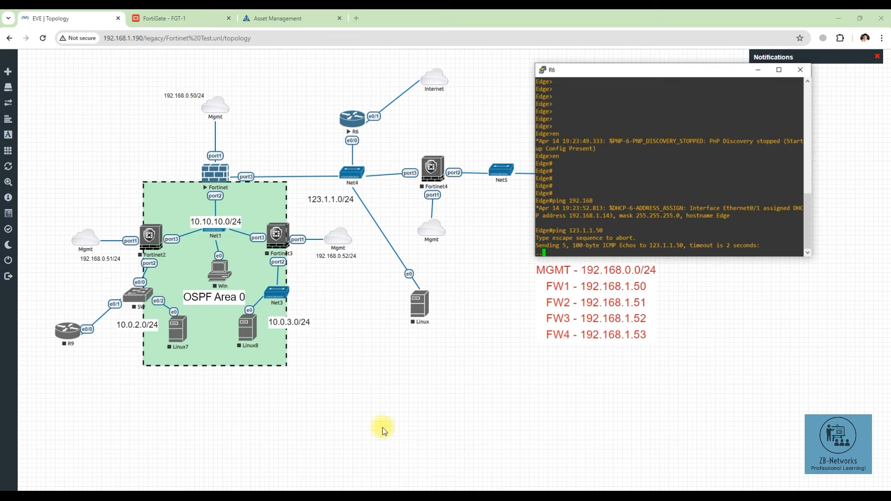
# Step: Allow ping access on port3 and retry R6's ping to 123.1.1.50
pyautogui.moveTo(309, 487)
pyautogui.click(255, 464)
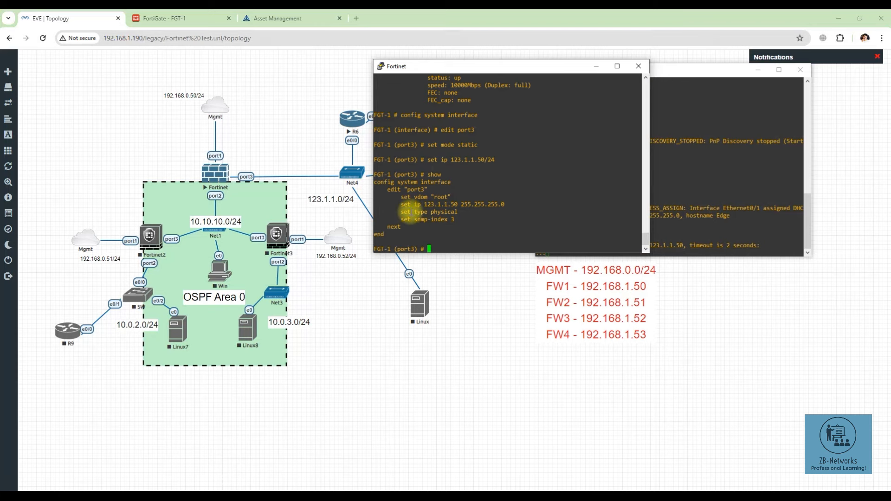
pyautogui.moveTo(405, 204); pyautogui.dragTo(450, 220)
pyautogui.write('set allowaccess ')
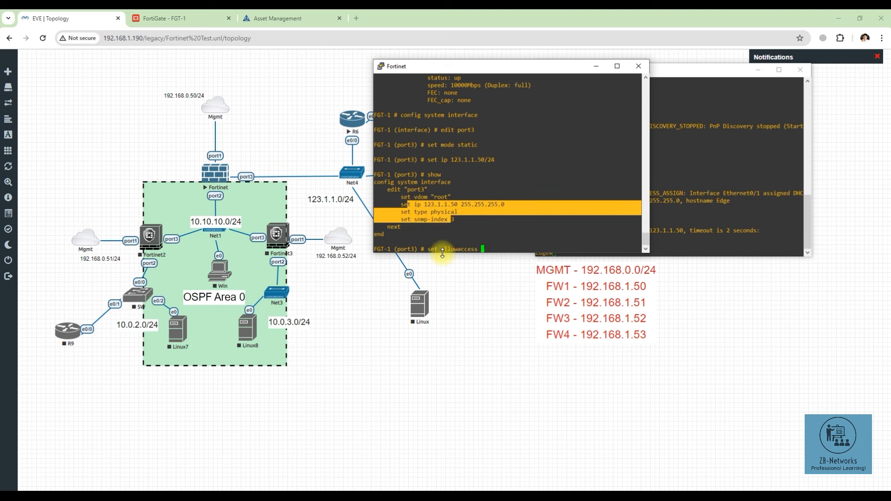
pyautogui.write('ping')
pyautogui.press('Return')
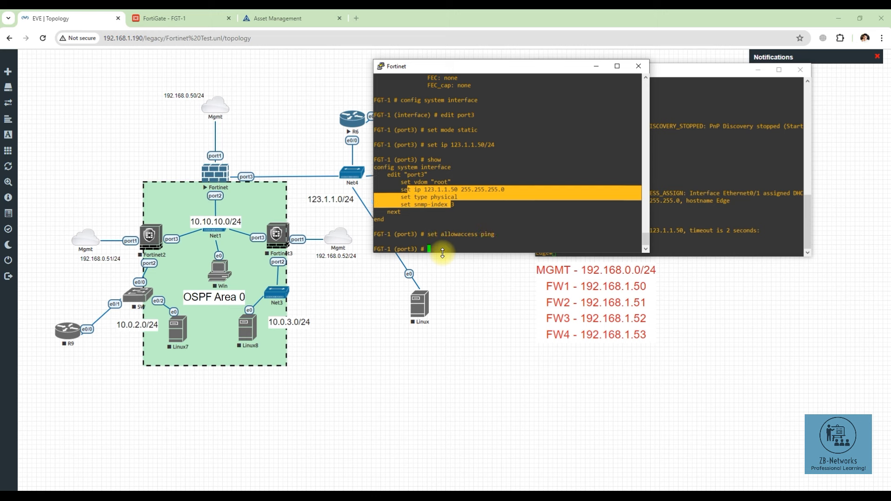
pyautogui.click(657, 236)
pyautogui.press('Up')
pyautogui.press('Return')
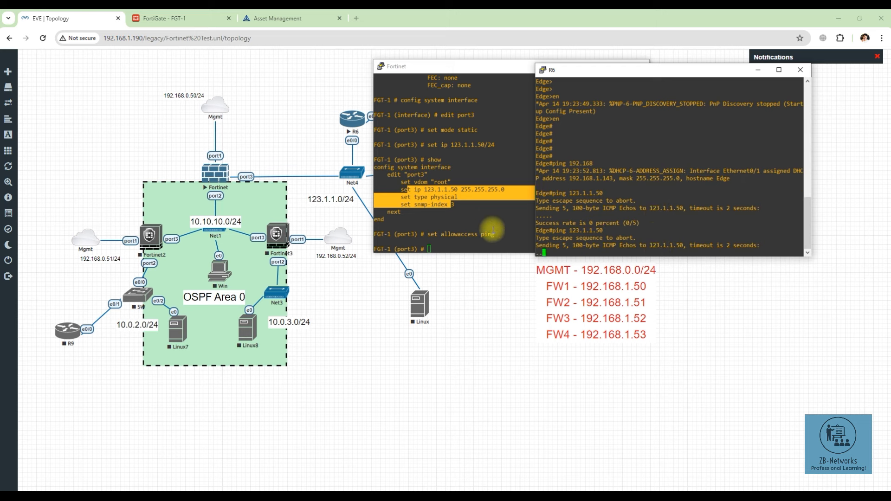
# Step: Save port3's settings and ping the edge router at 123.1.1.1 from FGT-1
pyautogui.click(459, 230)
pyautogui.write('end')
pyautogui.press('Return')
pyautogui.press('Return')
pyautogui.press('Return')
pyautogui.press('Return')
pyautogui.press('Return')
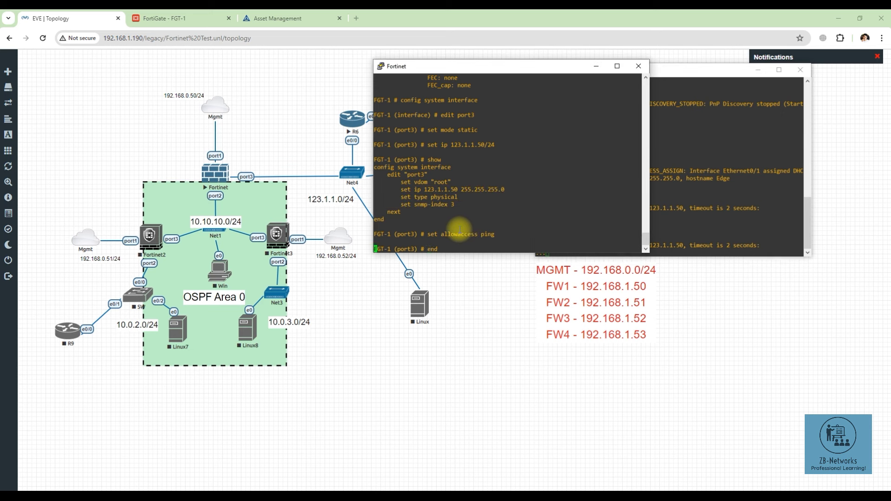
pyautogui.write('exe')
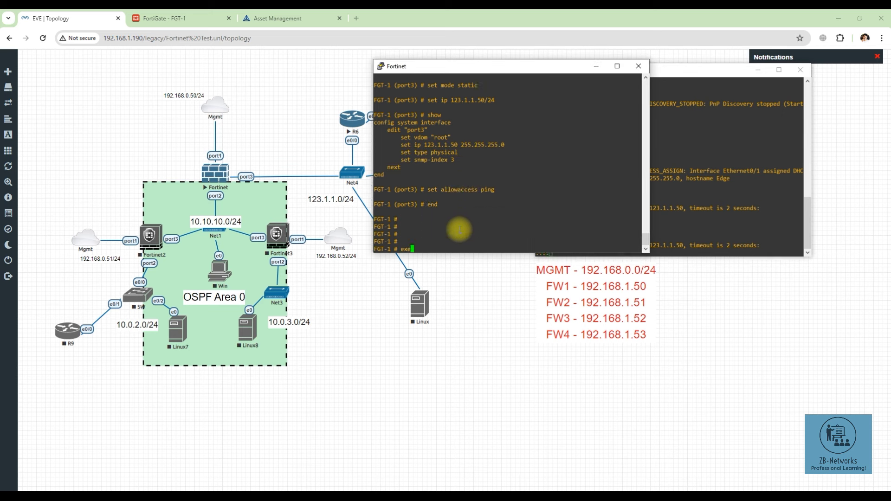
pyautogui.write('cute ping')
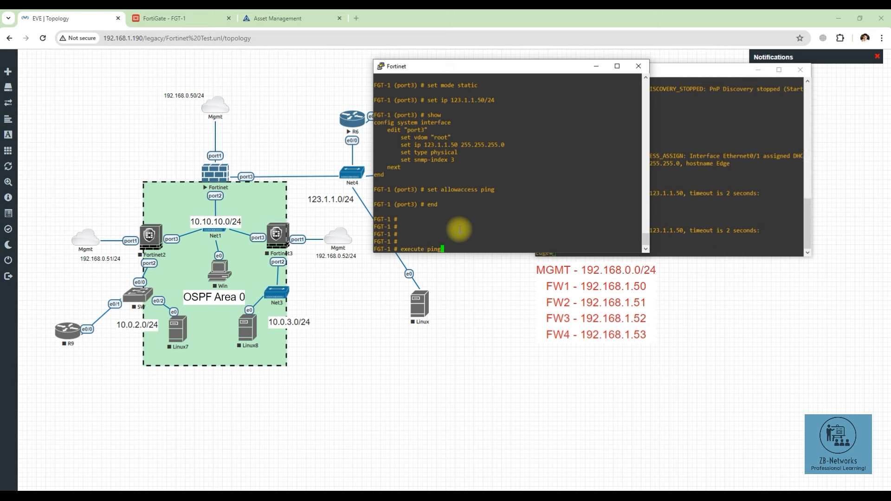
pyautogui.write(' 123')
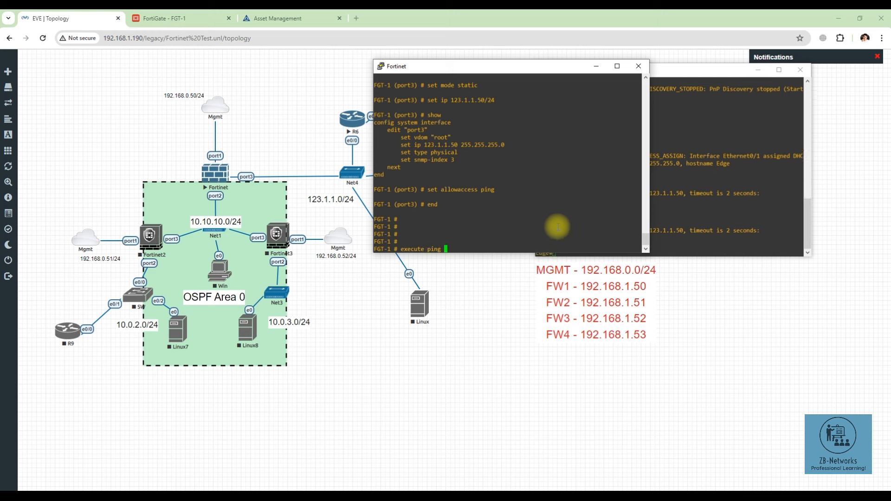
pyautogui.write('.1.1.1')
pyautogui.press('Return')
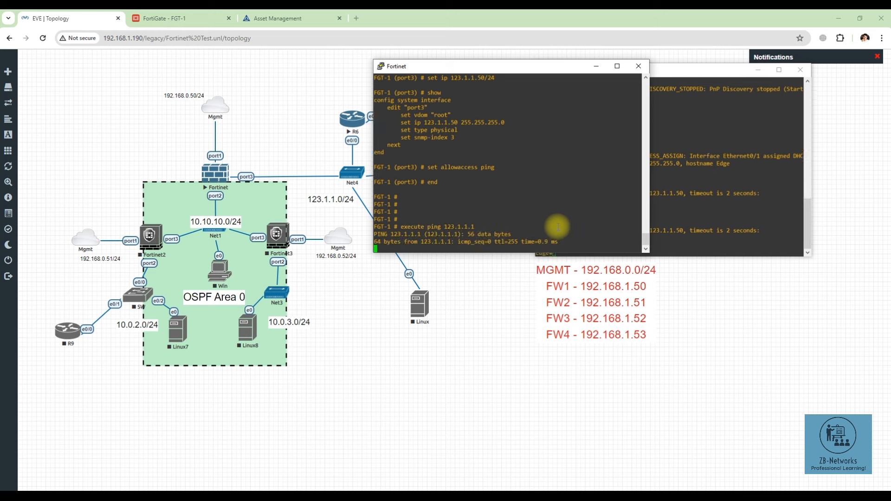
# Step: Re-run R6's ping to 123.1.1.50 successfully and highlight the allowaccess ping line
pyautogui.click(673, 229)
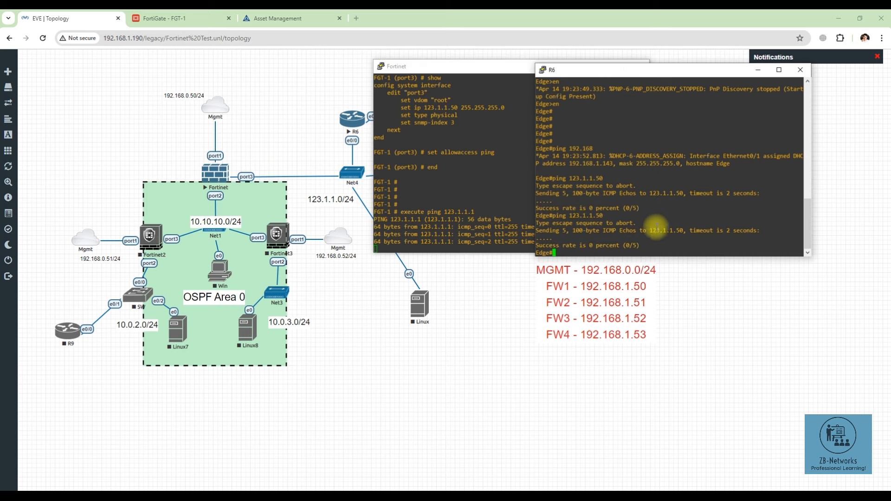
pyautogui.press('Up')
pyautogui.press('Return')
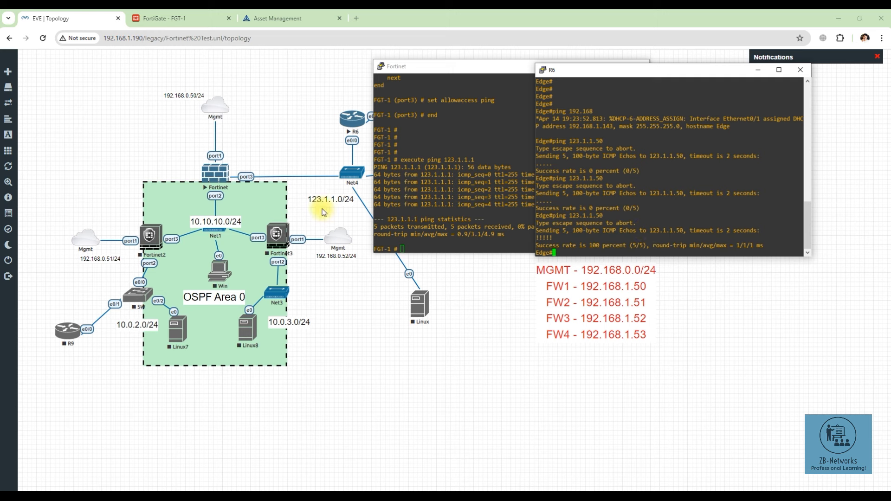
pyautogui.click(431, 221)
pyautogui.scroll(5, 431, 218)
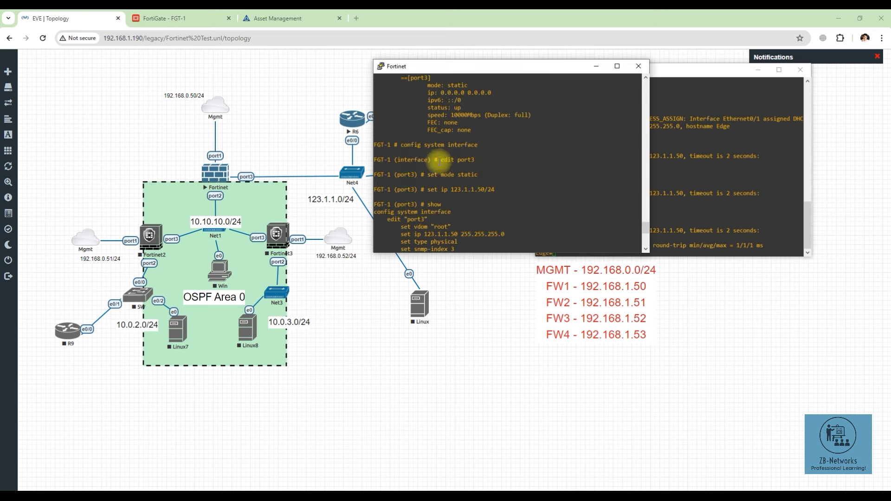
pyautogui.scroll(-5, 444, 212)
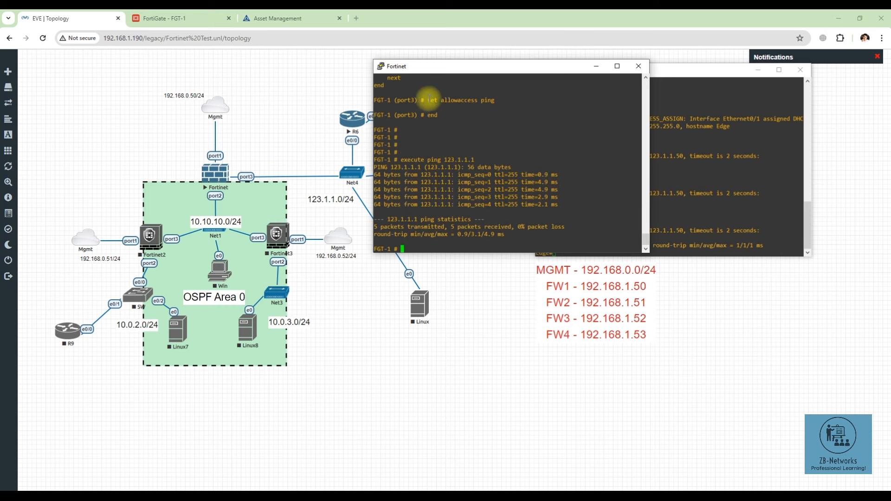
pyautogui.moveTo(424, 99); pyautogui.dragTo(504, 110)
pyautogui.click(504, 109)
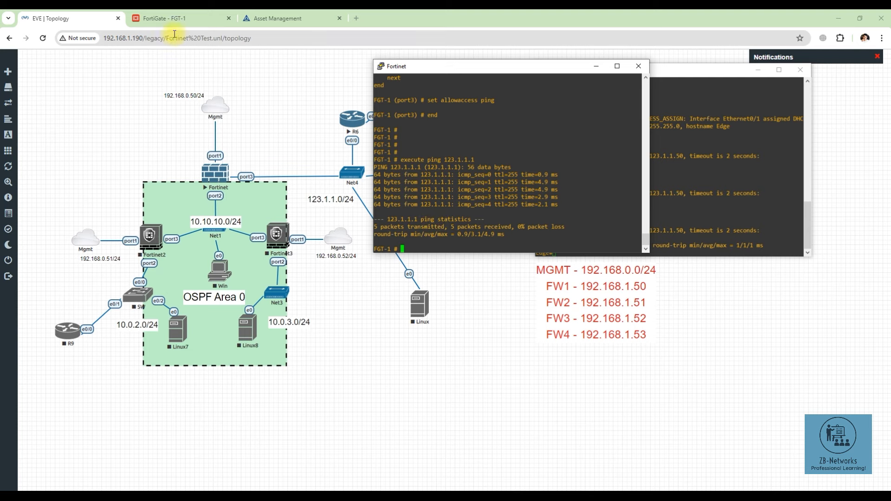
# Step: List the configured static routes with 'get router static', finding none
pyautogui.click(175, 20)
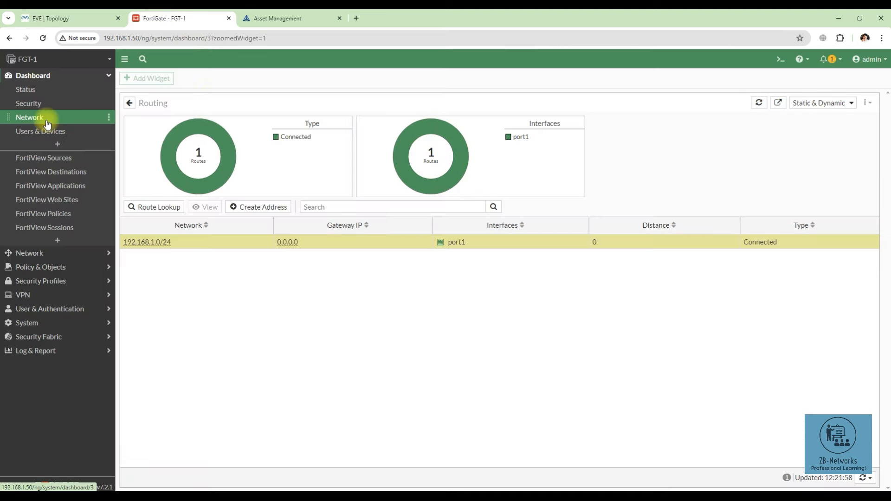
pyautogui.moveTo(302, 488)
pyautogui.click(343, 472)
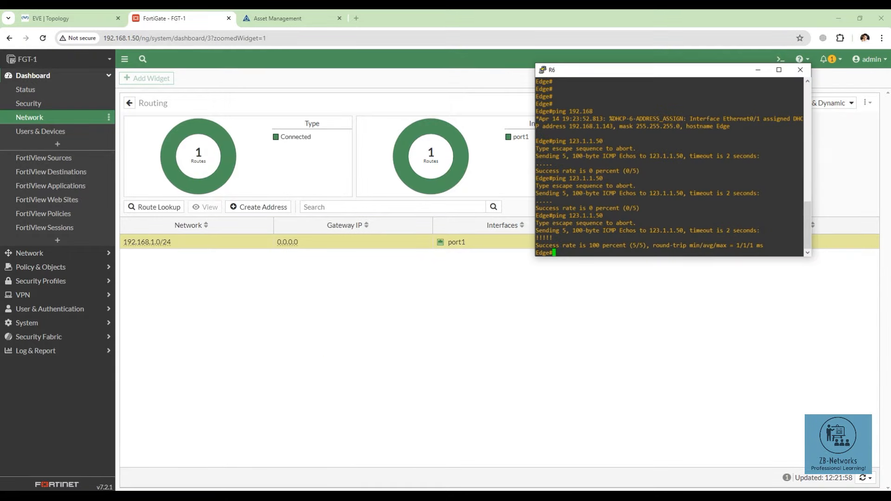
pyautogui.click(263, 466)
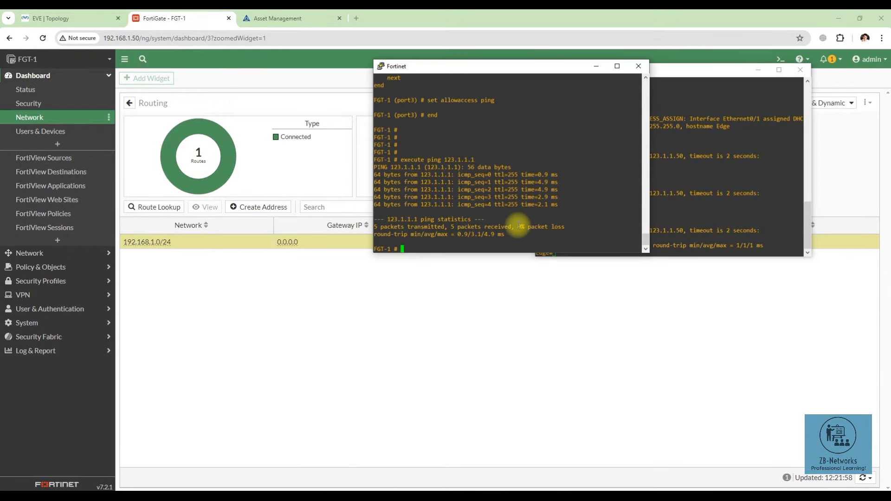
pyautogui.write('get router static')
pyautogui.press('Return')
pyautogui.press('Up')
pyautogui.write('1')
pyautogui.press('Return')
pyautogui.press('Up')
pyautogui.press('Up')
pyautogui.press('Return')
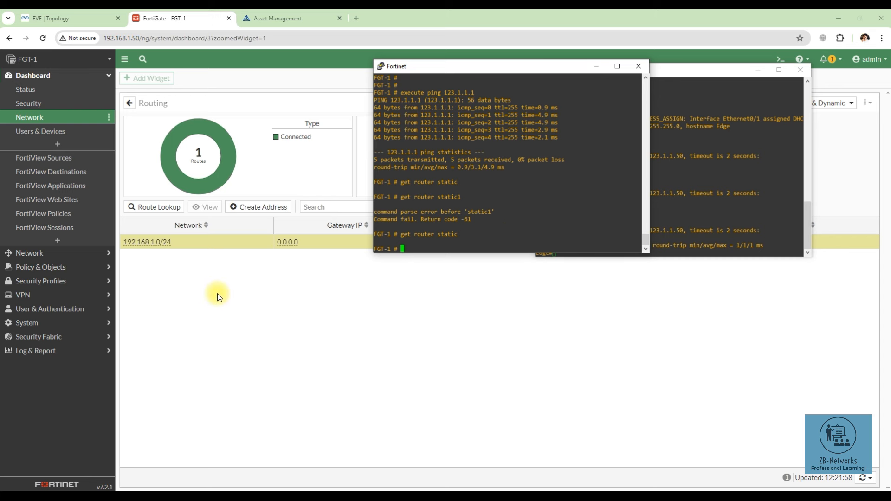
# Step: Open Network > Static Routes in the web GUI and start a new route
pyautogui.click(60, 253)
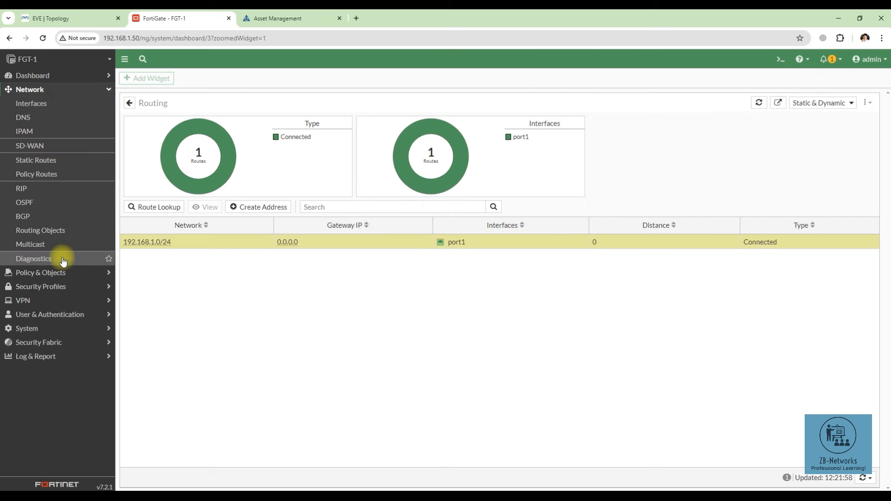
pyautogui.click(47, 162)
pyautogui.click(139, 80)
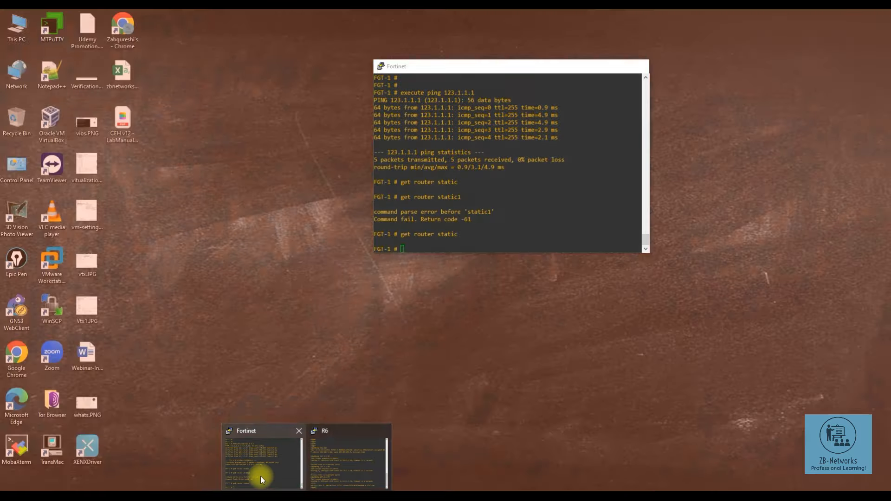
pyautogui.click(260, 476)
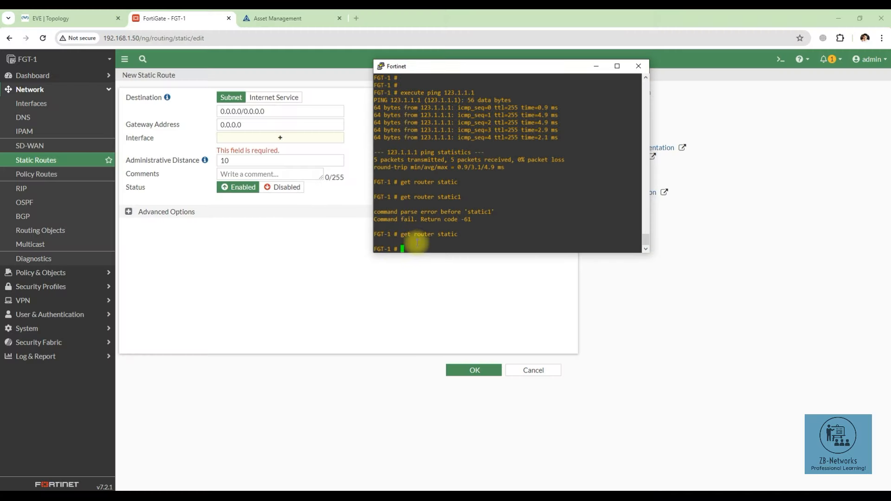
# Step: Enter static route configuration and create route entry 1
pyautogui.write('config router static 1')
pyautogui.press('Return')
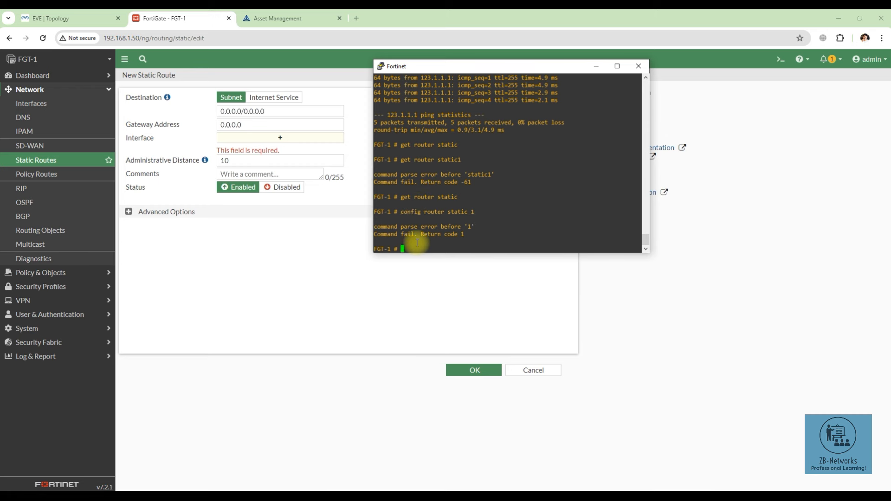
pyautogui.press('Up')
pyautogui.press('BackSpace')
pyautogui.press('BackSpace')
pyautogui.press('Return')
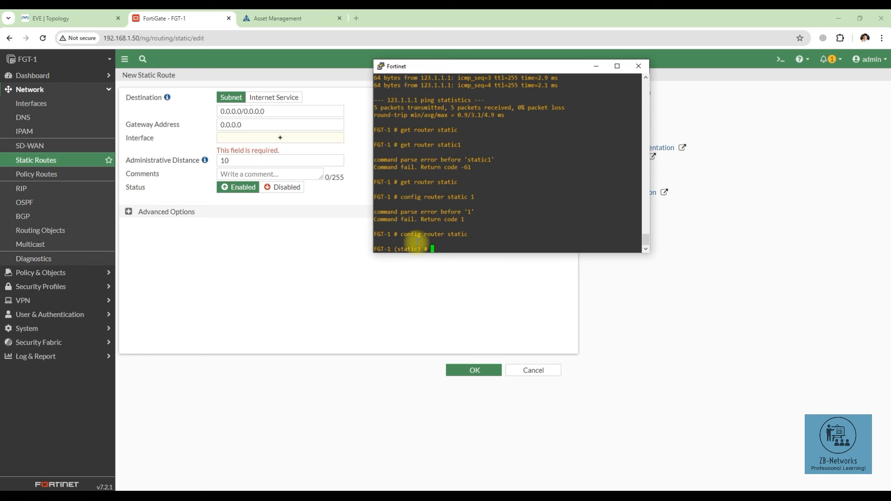
pyautogui.write('edit 1')
pyautogui.press('Return')
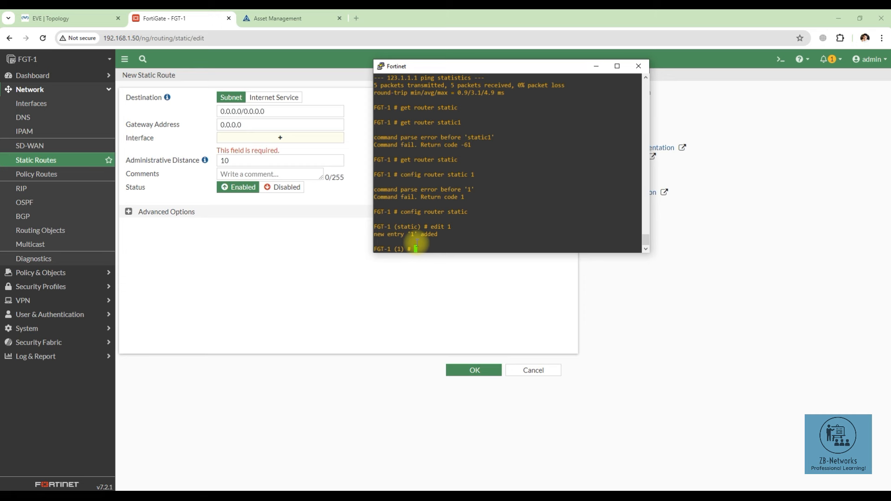
# Step: Set route 1's destination to 0.0.0.0/0 and its device to port3
pyautogui.write('set dst 0.0.0.0/0')
pyautogui.press('Return')
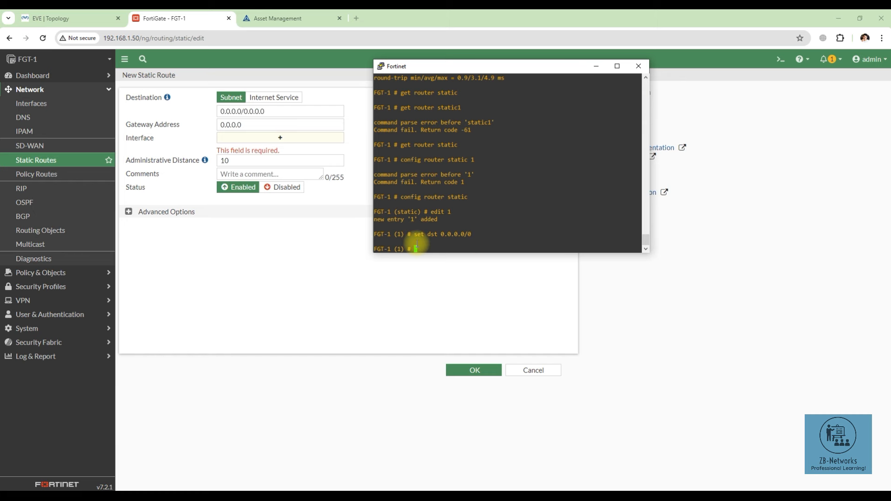
pyautogui.write('set device port1')
pyautogui.press('BackSpace')
pyautogui.press('BackSpace')
pyautogui.press('BackSpace')
pyautogui.press('BackSpace')
pyautogui.press('BackSpace')
pyautogui.write('3')
pyautogui.press('BackSpace')
pyautogui.write('port3')
pyautogui.press('Return')
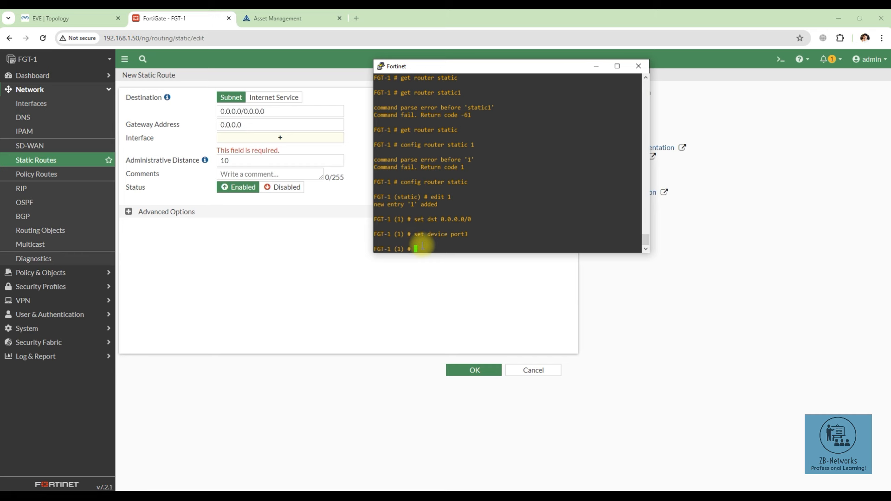
# Step: Set the gateway to 123.1.1.1 and the comment "static route through edge router"
pyautogui.write('set gateway 123.1.1.1')
pyautogui.press('Return')
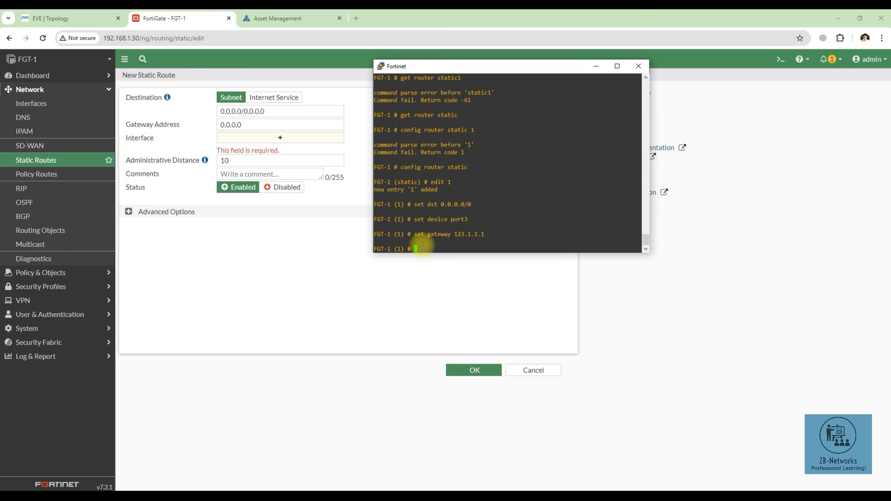
pyautogui.write('set comment')
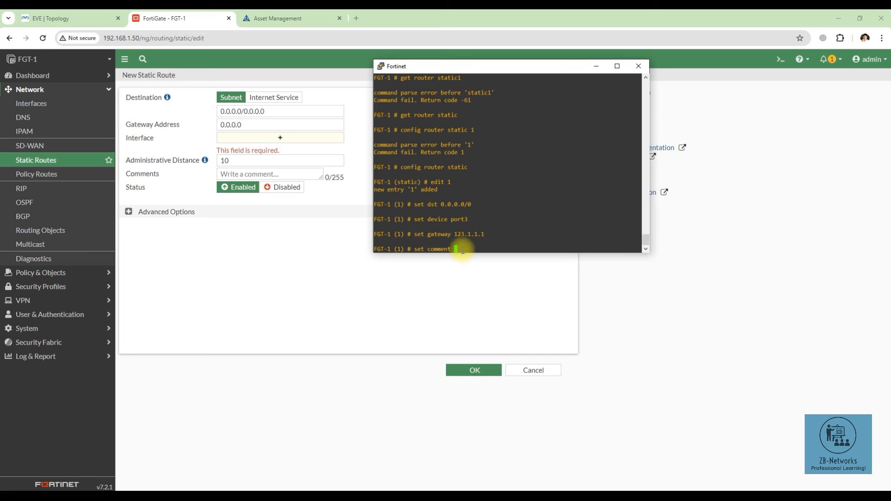
pyautogui.write('"static route through edge router"')
pyautogui.press('Return')
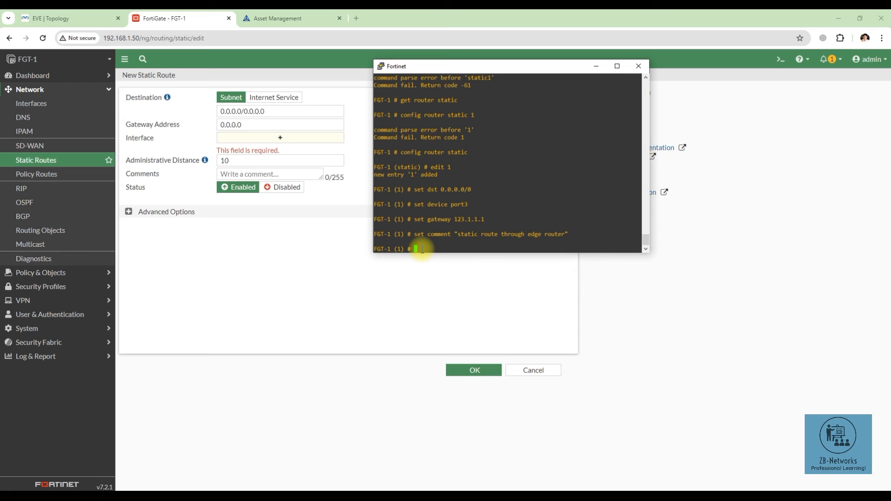
# Step: Enable the route and list the other available route settings
pyautogui.write('set status enable')
pyautogui.press('Return')
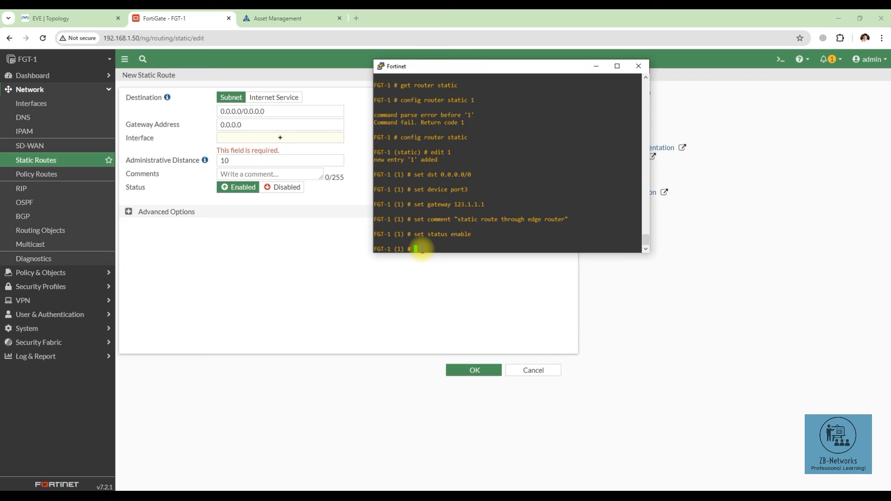
pyautogui.write('set ad')
pyautogui.press('BackSpace')
pyautogui.press('BackSpace')
pyautogui.press('?')
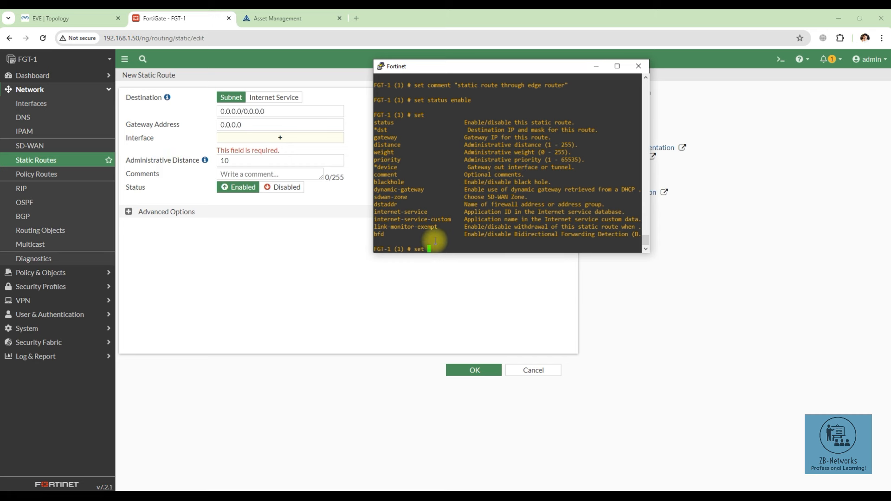
pyautogui.write('distance')
pyautogui.press('BackSpace')
pyautogui.press('BackSpace')
pyautogui.press('BackSpace')
pyautogui.press('BackSpace')
pyautogui.press('BackSpace')
pyautogui.press('BackSpace')
pyautogui.press('BackSpace')
pyautogui.press('BackSpace')
pyautogui.press('BackSpace')
pyautogui.press('BackSpace')
pyautogui.press('BackSpace')
pyautogui.press('BackSpace')
pyautogui.press('BackSpace')
pyautogui.press('Return')
pyautogui.press('Return')
pyautogui.press('Return')
pyautogui.press('Return')
pyautogui.press('Return')
# Step: Save static route 1 with end and return to the main prompt
pyautogui.write('exec')
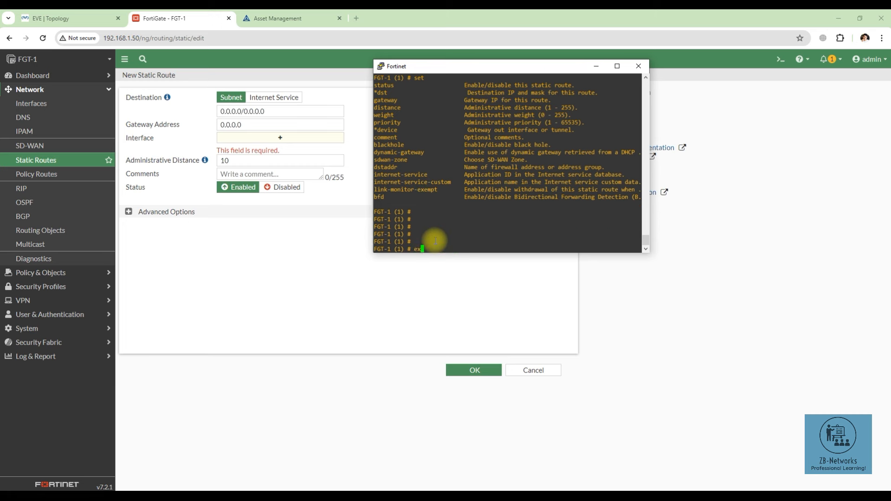
pyautogui.press('BackSpace')
pyautogui.press('BackSpace')
pyautogui.press('BackSpace')
pyautogui.press('BackSpace')
pyautogui.write('end')
pyautogui.press('Return')
pyautogui.press('Return')
pyautogui.press('Return')
pyautogui.press('Return')
pyautogui.press('Return')
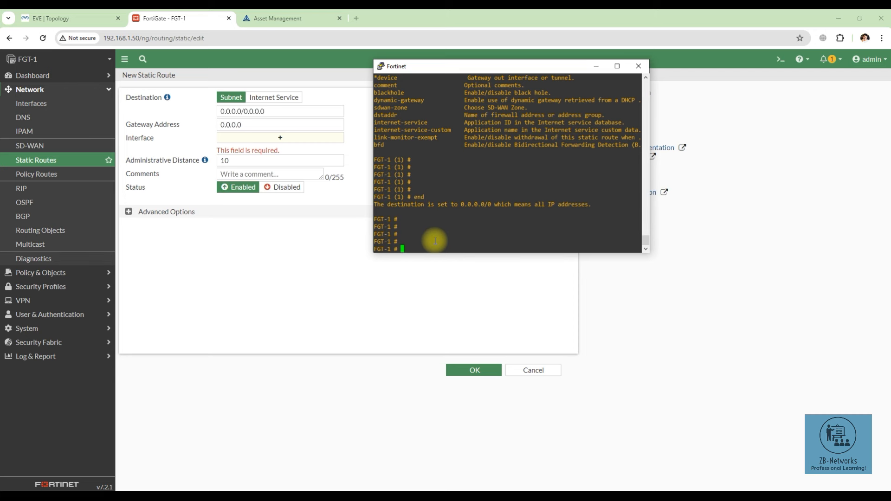
pyautogui.write('show full-')
# Step: Show the full static route configuration, highlighting its dst, gateway, device and comment lines
pyautogui.press('Tab')
pyautogui.write('router static')
pyautogui.press('Return')
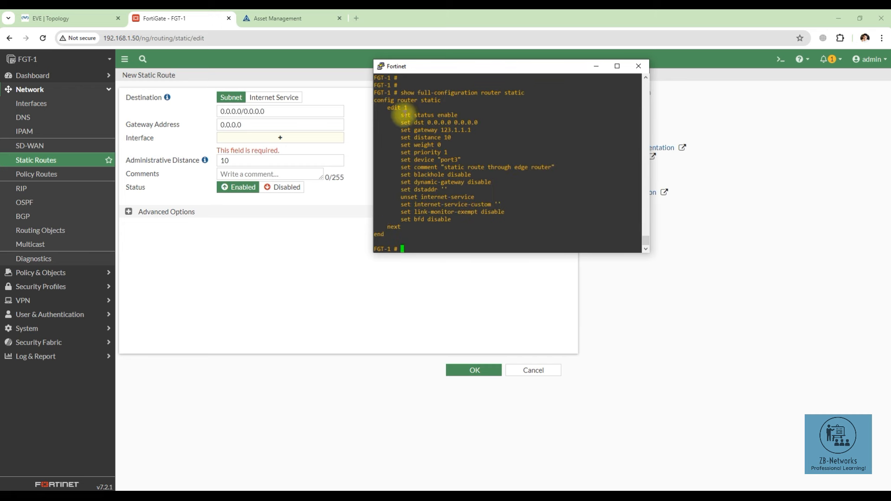
pyautogui.moveTo(398, 115); pyautogui.dragTo(501, 221)
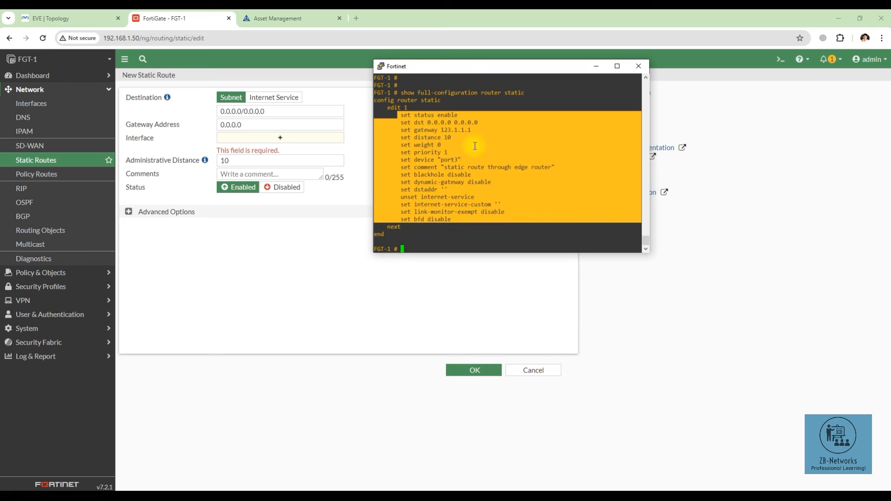
pyautogui.moveTo(477, 132); pyautogui.dragTo(418, 122)
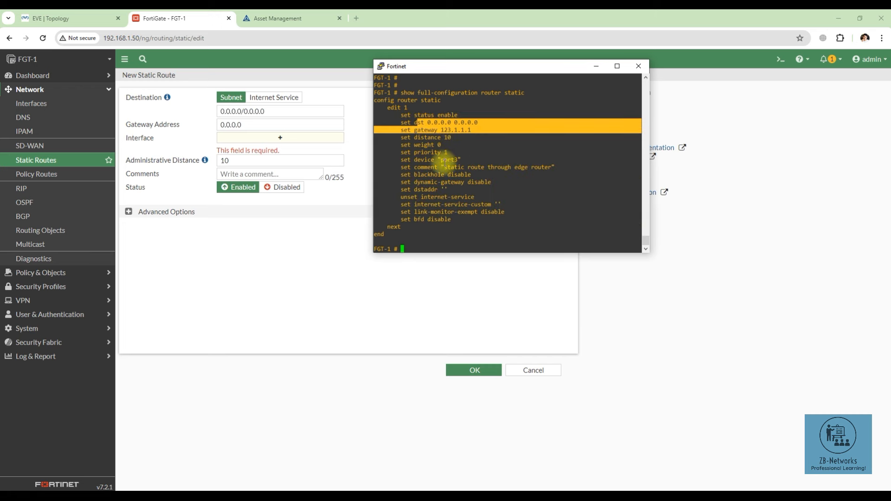
pyautogui.moveTo(459, 160); pyautogui.dragTo(417, 160)
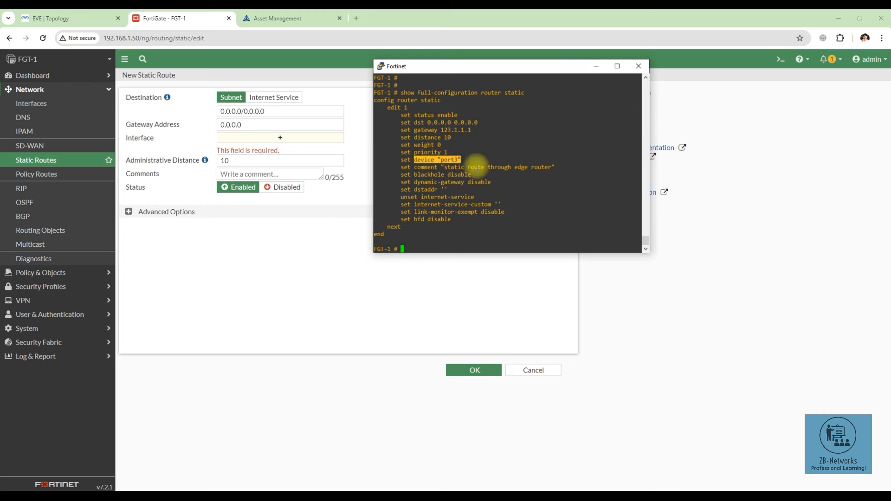
pyautogui.moveTo(538, 169); pyautogui.dragTo(488, 169)
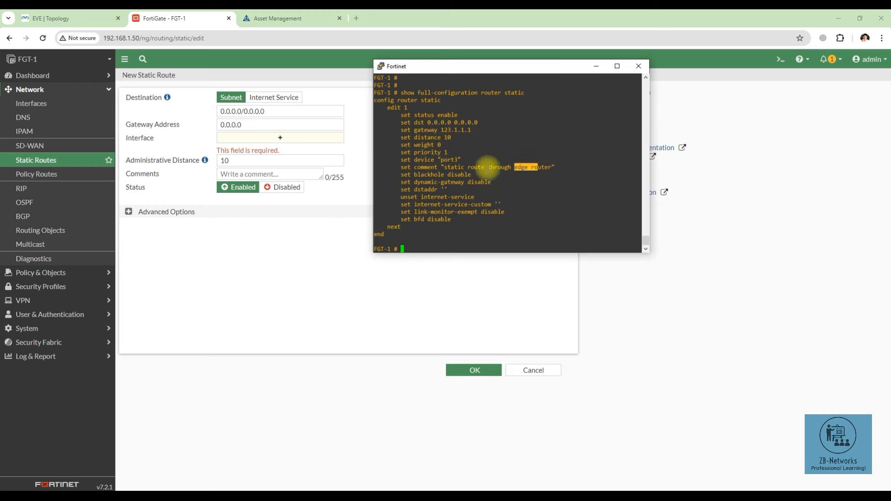
pyautogui.doubleClick(434, 241)
pyautogui.click(432, 246)
# Step: Ping 8.8.8.8 from FGT-1 to confirm internet reachability
pyautogui.write('execute ping 8.8.85')
pyautogui.press('BackSpace')
pyautogui.press('BackSpace')
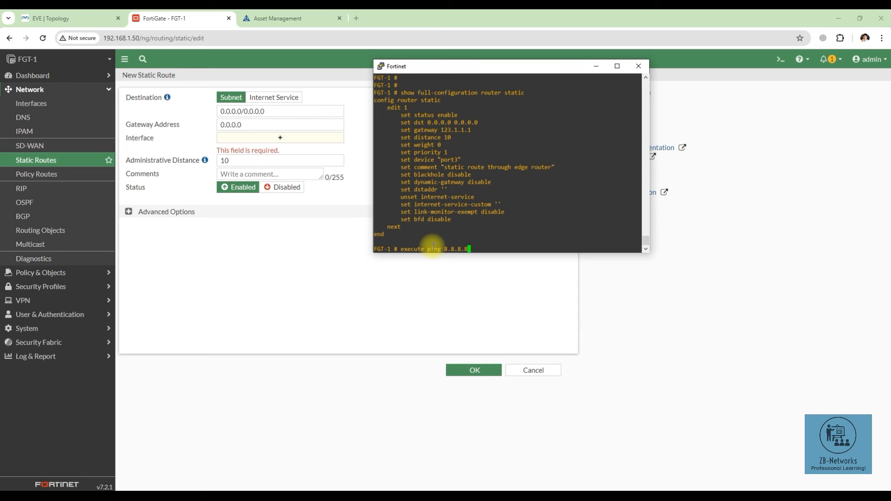
pyautogui.press('Return')
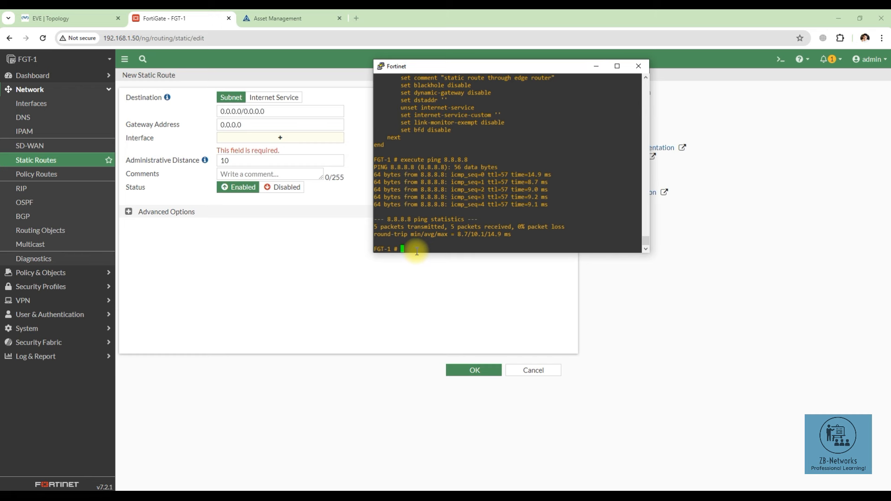
# Step: Enter 'show full-configuration system dns' at the FortiGate CLI, using Tab to complete the keyword
pyautogui.write('show fu')
pyautogui.press('Tab')
pyautogui.write('system dns')
# Step: Display the DNS configuration, highlight primary 96.45.45.45 and secondary 96.45.46.46, then go to Network > DNS
pyautogui.press('Return')
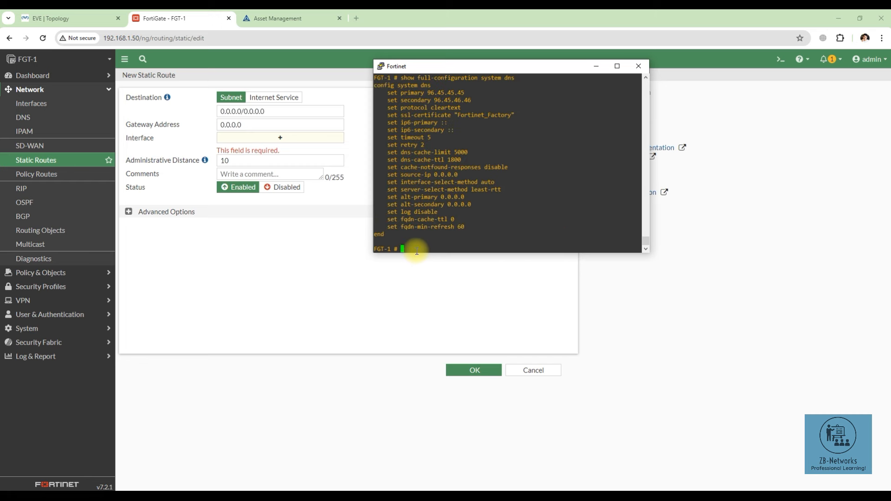
pyautogui.moveTo(397, 92); pyautogui.dragTo(471, 100)
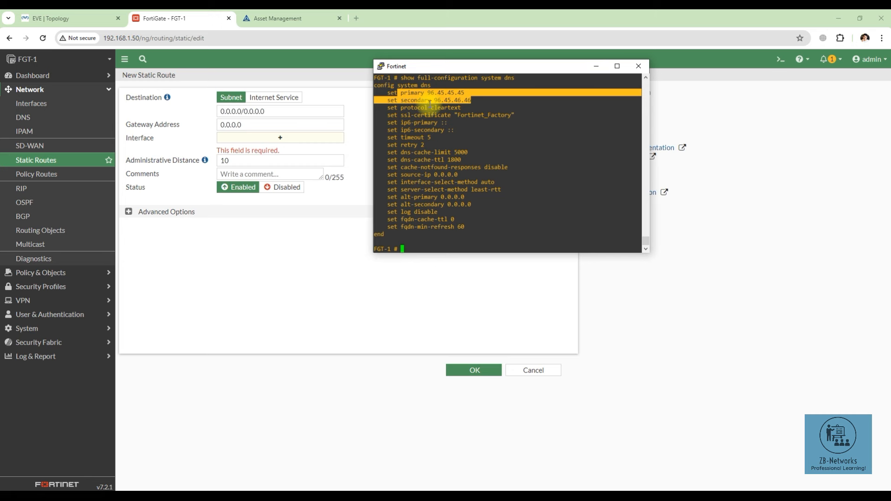
pyautogui.click(398, 93)
pyautogui.moveTo(385, 93); pyautogui.dragTo(478, 102)
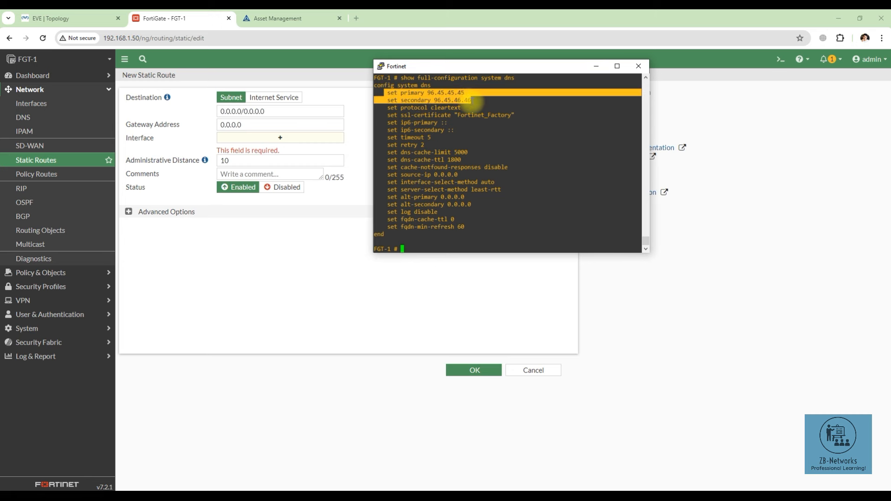
pyautogui.click(472, 100)
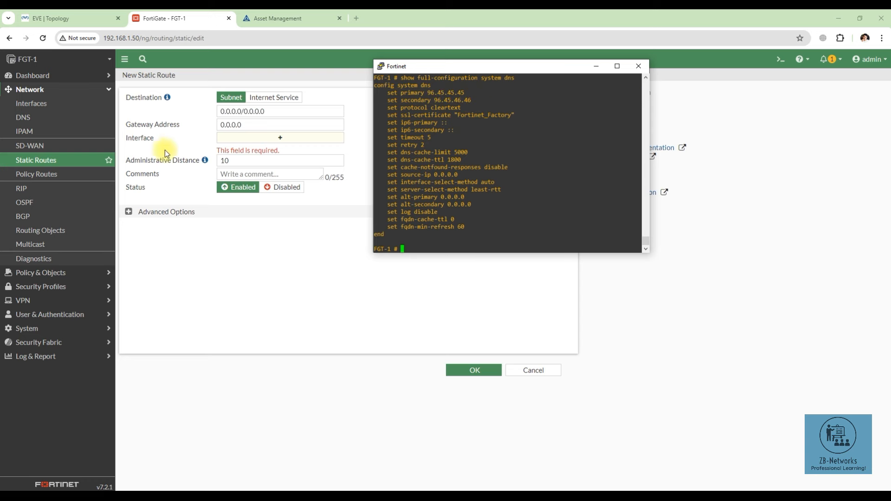
pyautogui.click(35, 117)
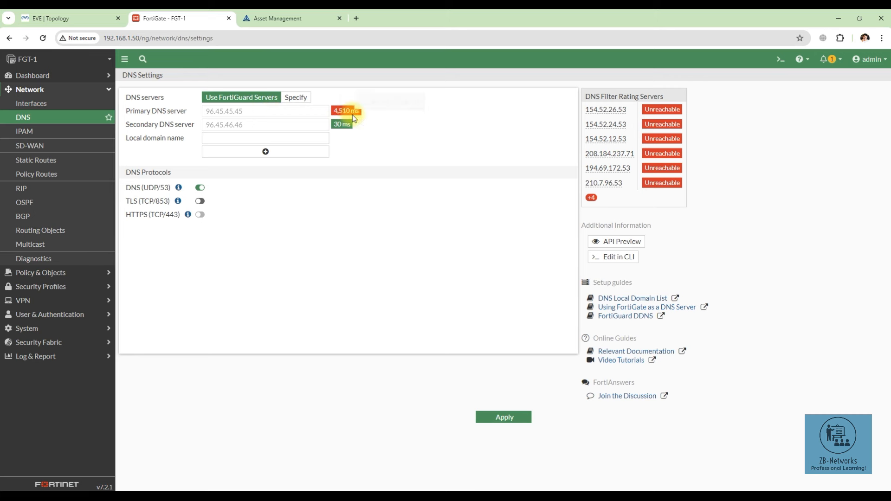
# Step: Switch DNS to Specify, replace the primary server with 8.8.8.8, and apply
pyautogui.moveTo(332, 110); pyautogui.dragTo(361, 110)
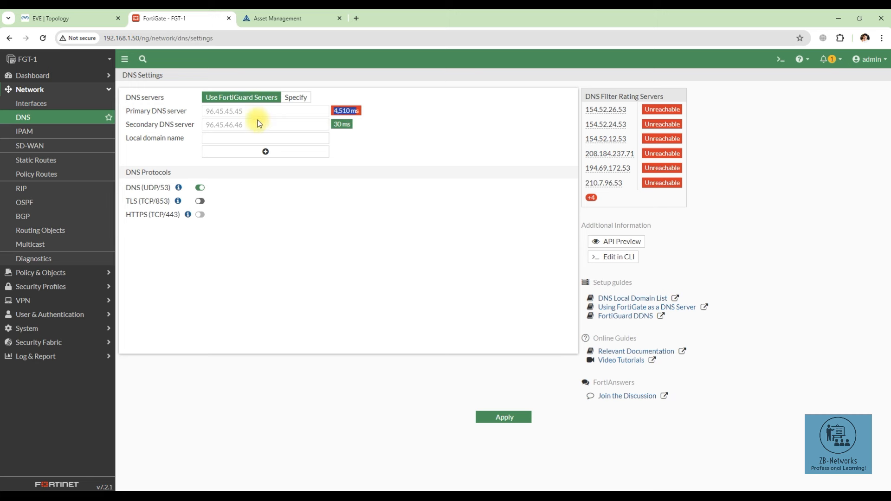
pyautogui.click(294, 97)
pyautogui.moveTo(248, 113); pyautogui.dragTo(207, 112)
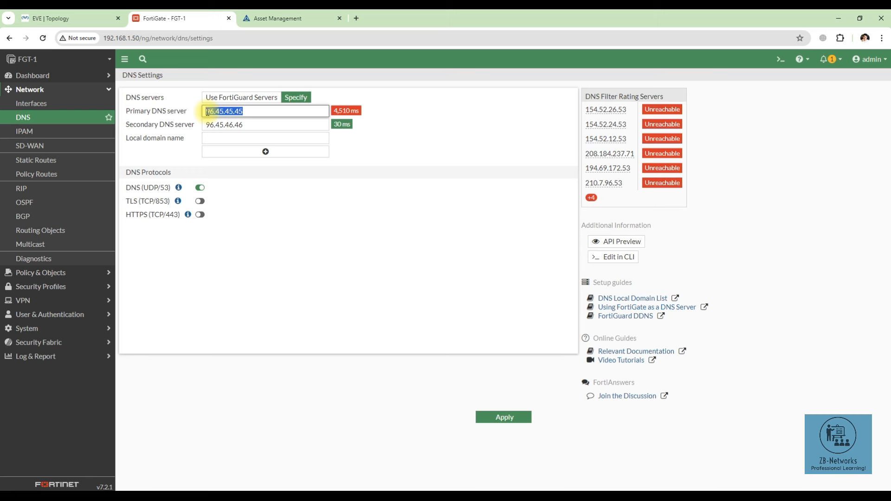
pyautogui.write('8.8.8')
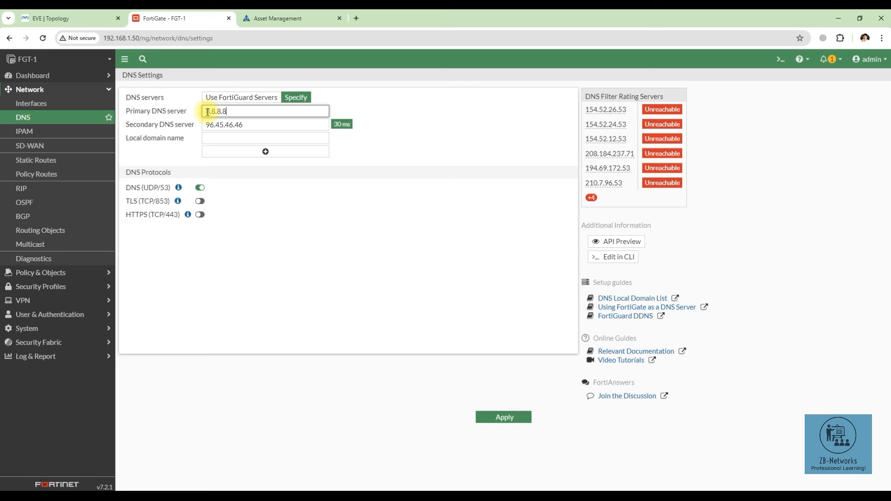
pyautogui.write('.8')
pyautogui.click(499, 420)
# Step: In the FortiGate PuTTY terminal, begin entering 'config system dns'
pyautogui.click(494, 412)
pyautogui.moveTo(305, 493)
pyautogui.click(277, 478)
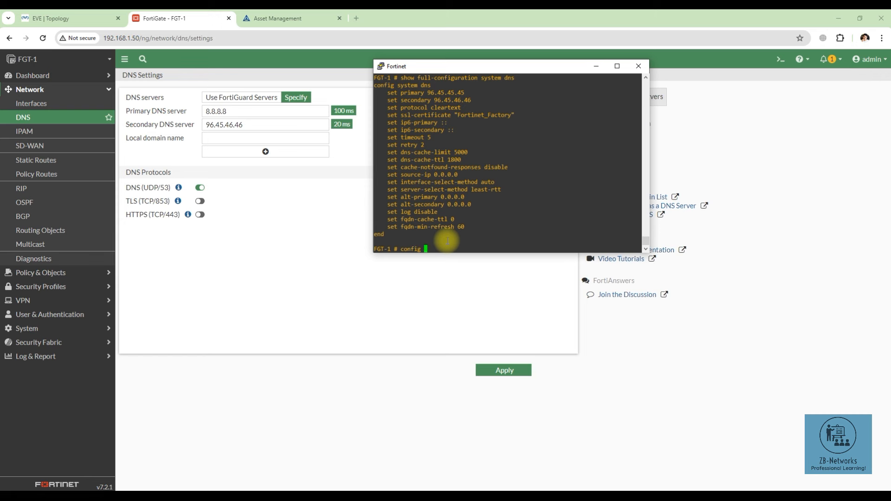
pyautogui.write('config system dns')
# Step: In CLI DNS configuration, set primary 4.2.2.2 and secondary 123.1.1.1
pyautogui.press('Return')
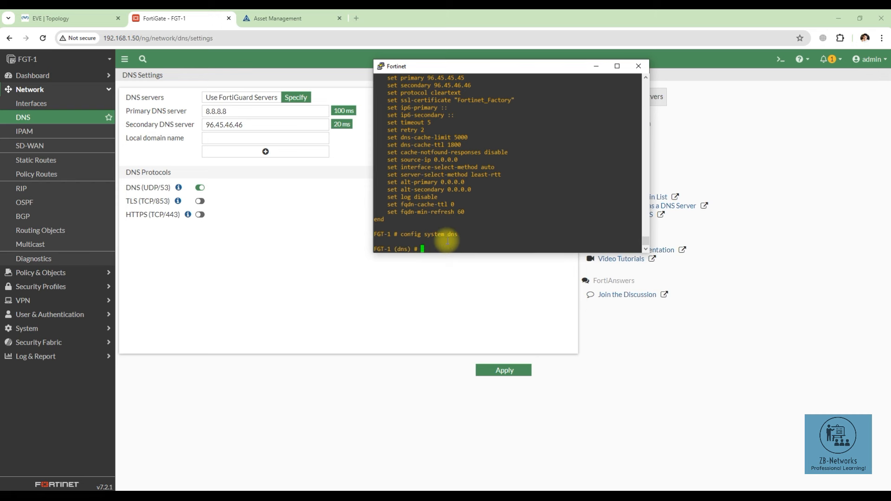
pyautogui.write('set primary ')
pyautogui.write('8.8.8.8')
pyautogui.press('BackSpace')
pyautogui.press('BackSpace')
pyautogui.press('BackSpace')
pyautogui.press('BackSpace')
pyautogui.press('BackSpace')
pyautogui.write('4.2.2.2')
pyautogui.press('Return')
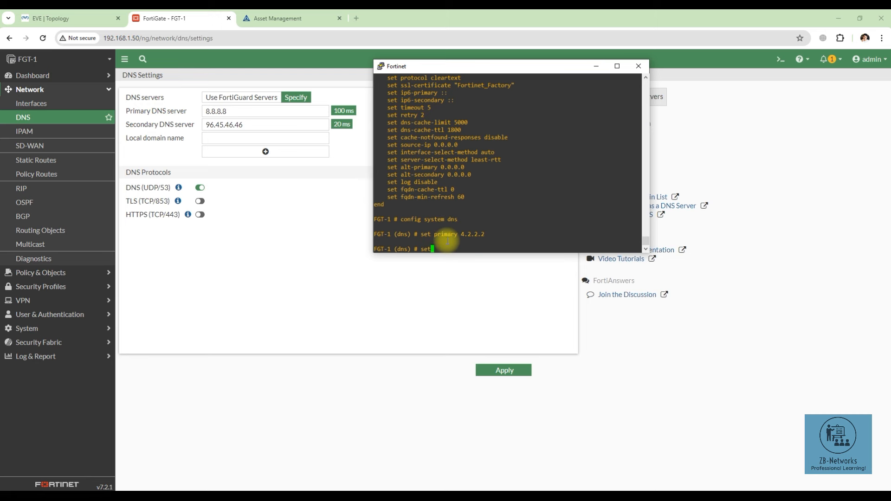
pyautogui.write('set secondary 123.1.1.1')
pyautogui.press('Return')
pyautogui.press('Return')
pyautogui.press('Return')
pyautogui.press('Return')
pyautogui.press('Return')
pyautogui.press('Return')
pyautogui.press('Return')
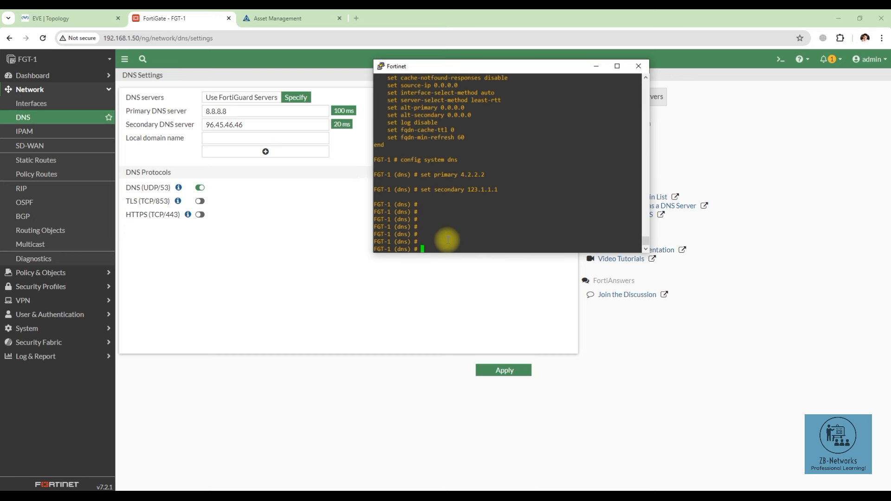
pyautogui.click(272, 221)
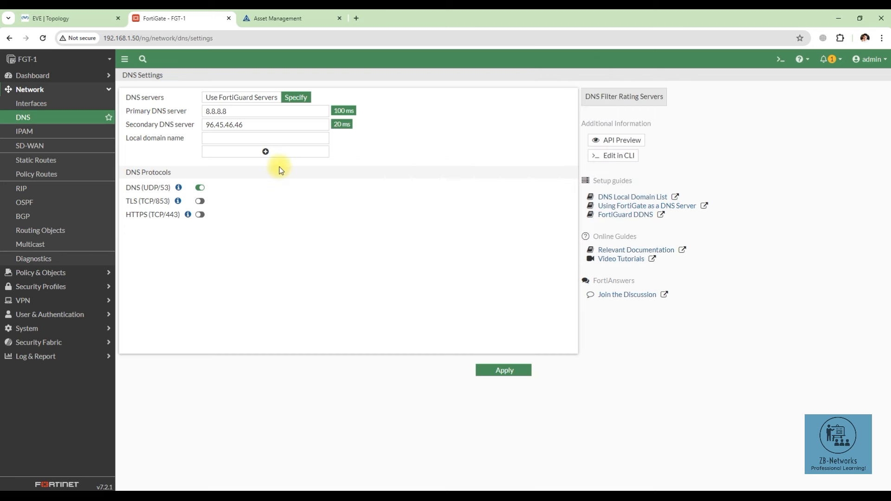
# Step: Reload the web DNS Settings page, briefly visiting the IPAM and Interfaces pages
pyautogui.click(42, 38)
pyautogui.click(24, 132)
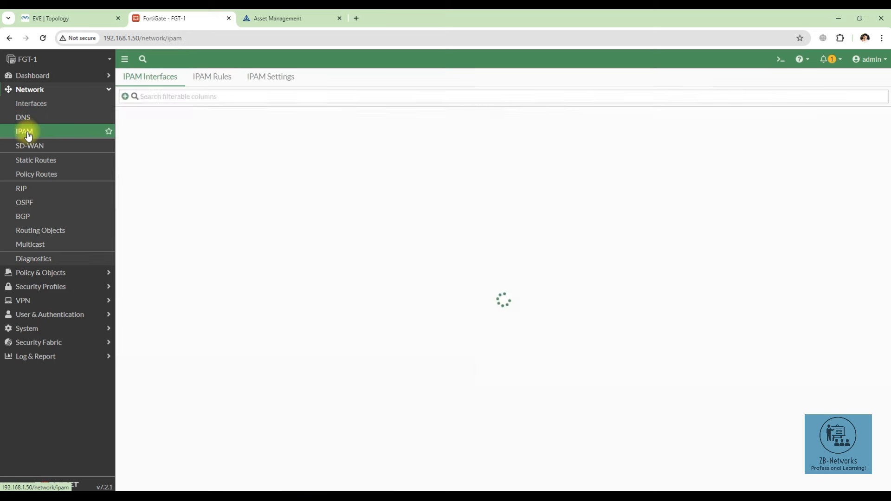
pyautogui.click(29, 118)
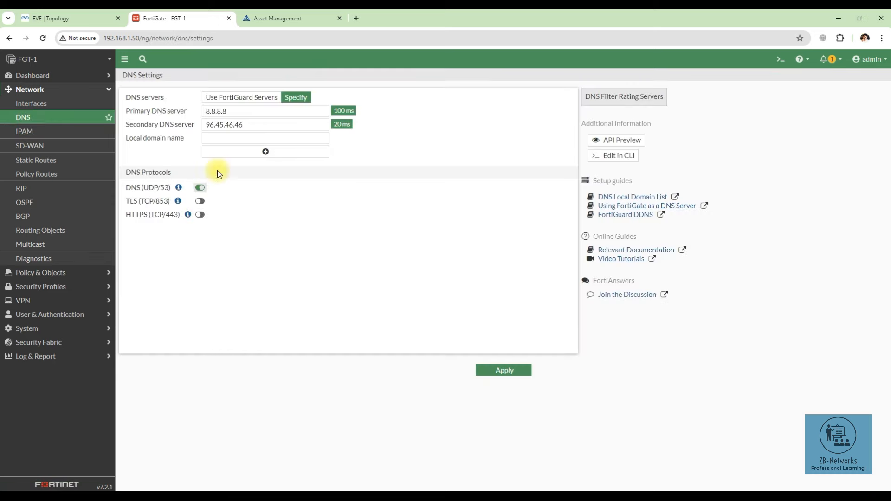
pyautogui.click(49, 105)
pyautogui.click(50, 119)
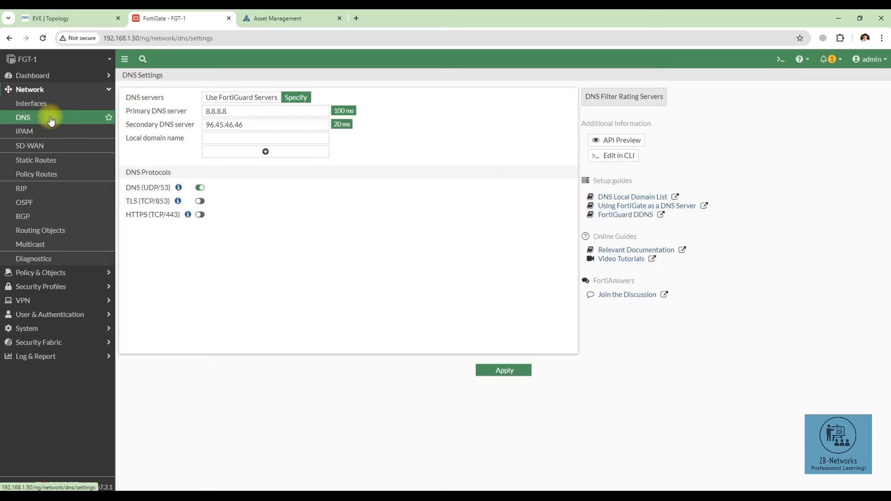
pyautogui.click(42, 38)
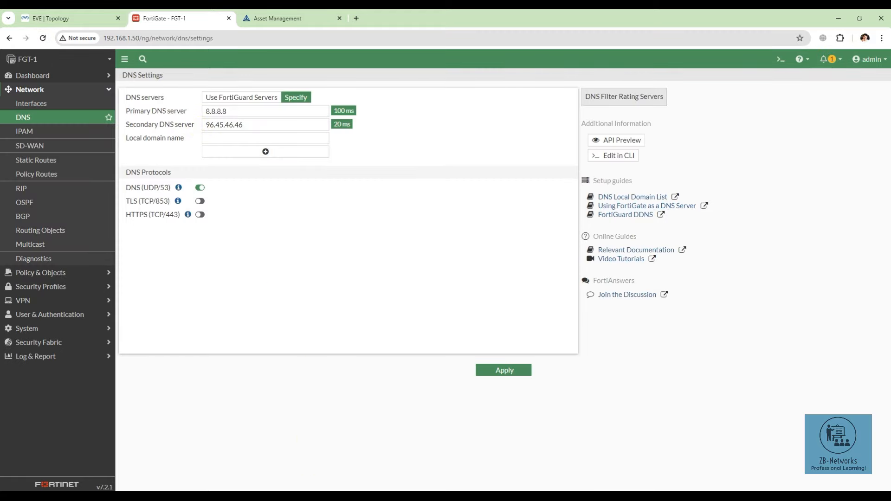
# Step: Save the CLI DNS changes with 'end' and redisplay the configuration showing 4.2.2.2 and 123.1.1.1
pyautogui.moveTo(308, 487)
pyautogui.moveTo(350, 456)
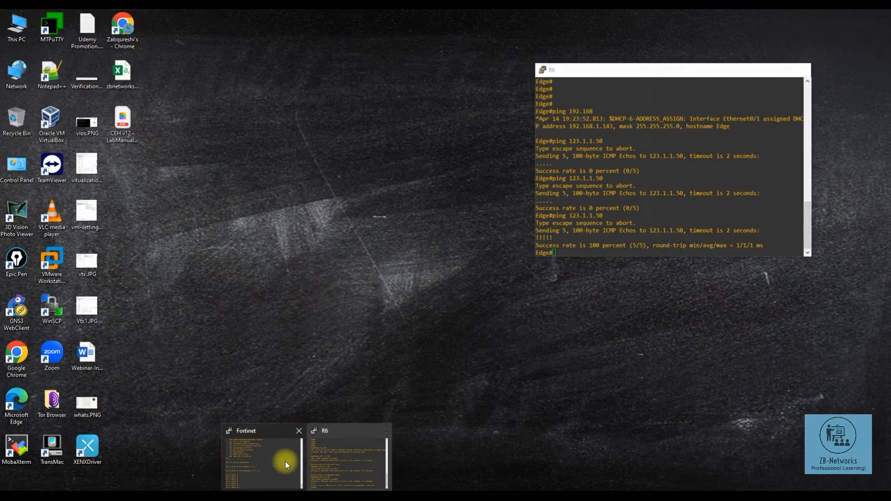
pyautogui.click(302, 462)
pyautogui.write('end')
pyautogui.press('Return')
pyautogui.press('Return')
pyautogui.press('Return')
pyautogui.press('Return')
pyautogui.press('Return')
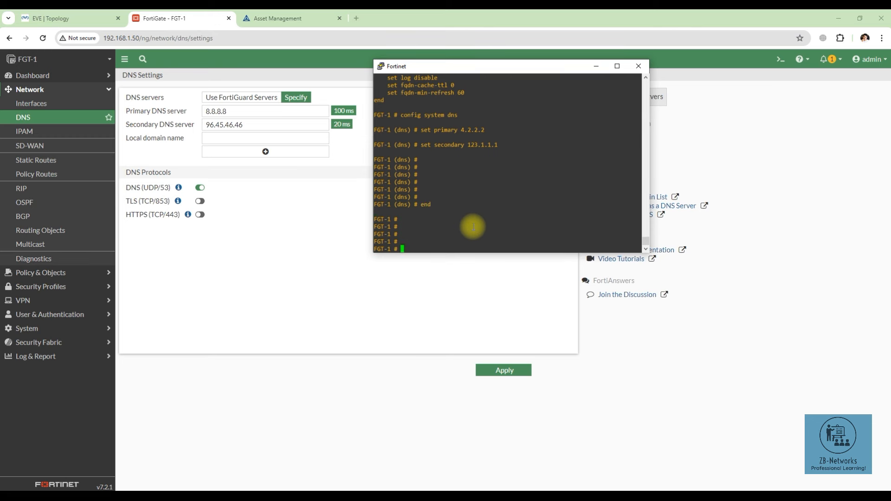
pyautogui.press('Up')
pyautogui.press('Up')
pyautogui.press('Up')
pyautogui.press('Up')
pyautogui.press('Up')
pyautogui.press('Return')
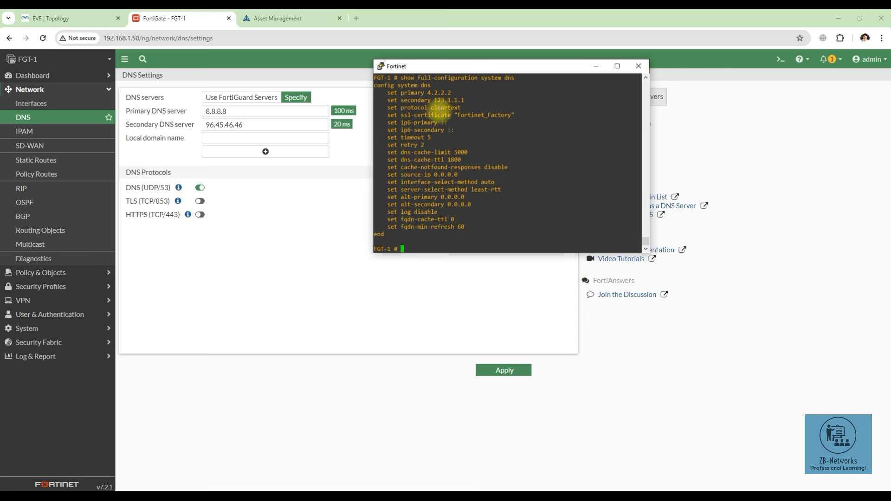
pyautogui.moveTo(427, 92); pyautogui.dragTo(463, 101)
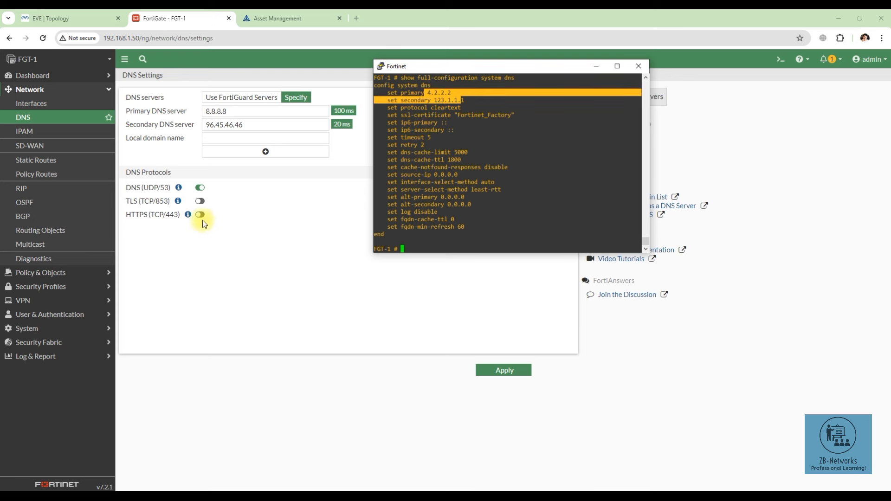
pyautogui.click(239, 256)
pyautogui.click(38, 75)
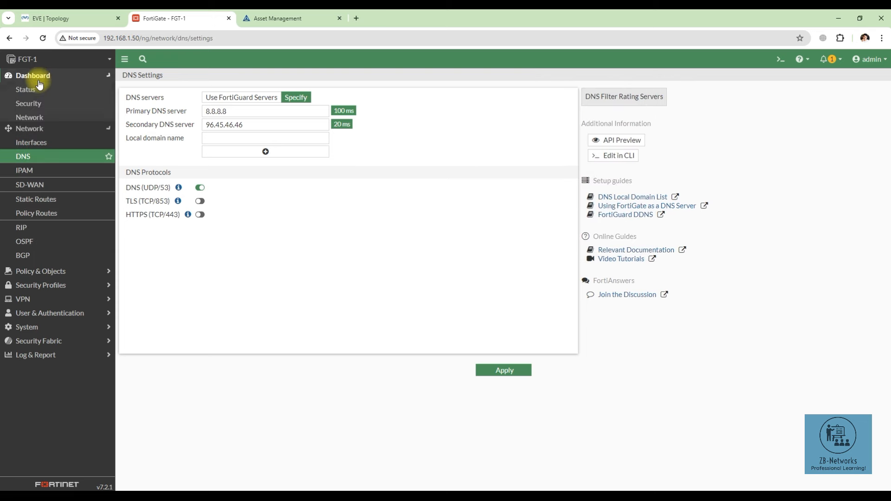
# Step: On Network > DNS, replace secondary server 123.1.1.1 with 8.8.8.8 and apply
pyautogui.click(41, 93)
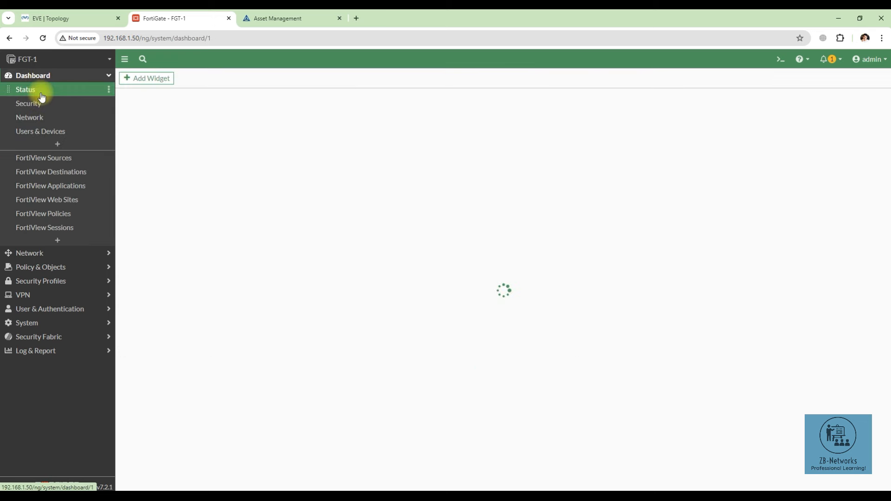
pyautogui.moveTo(341, 170)
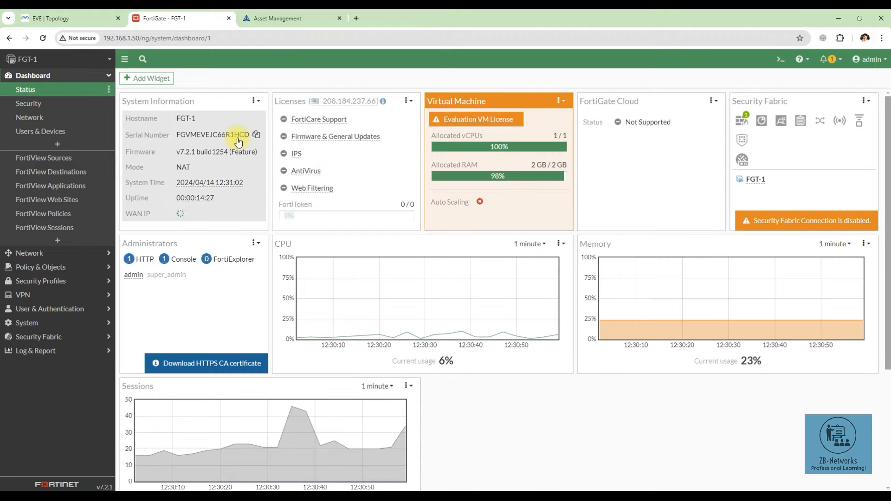
pyautogui.click(54, 254)
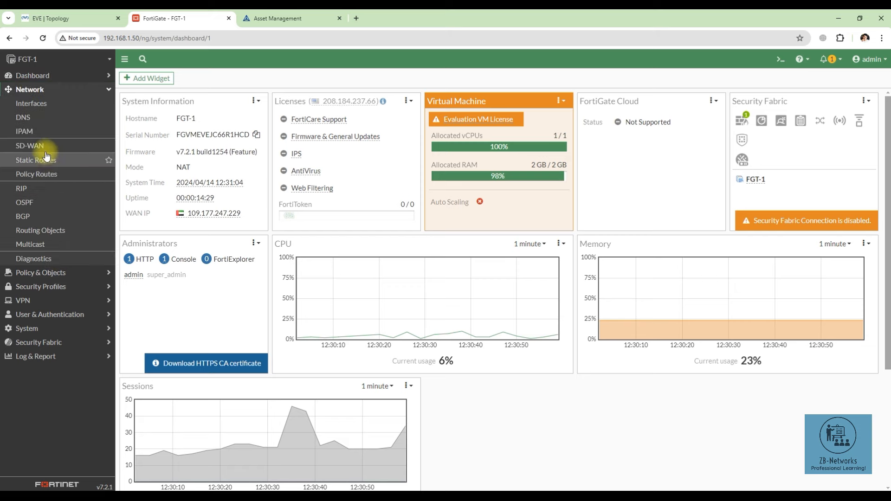
pyautogui.click(38, 122)
pyautogui.doubleClick(227, 111)
pyautogui.moveTo(230, 123); pyautogui.dragTo(210, 124)
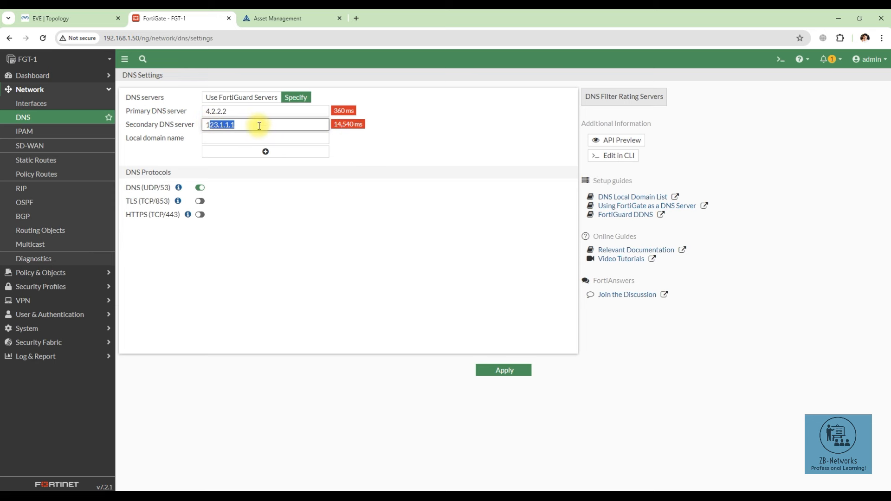
pyautogui.moveTo(259, 126); pyautogui.dragTo(203, 124)
pyautogui.write('8.8.8.8')
pyautogui.click(512, 374)
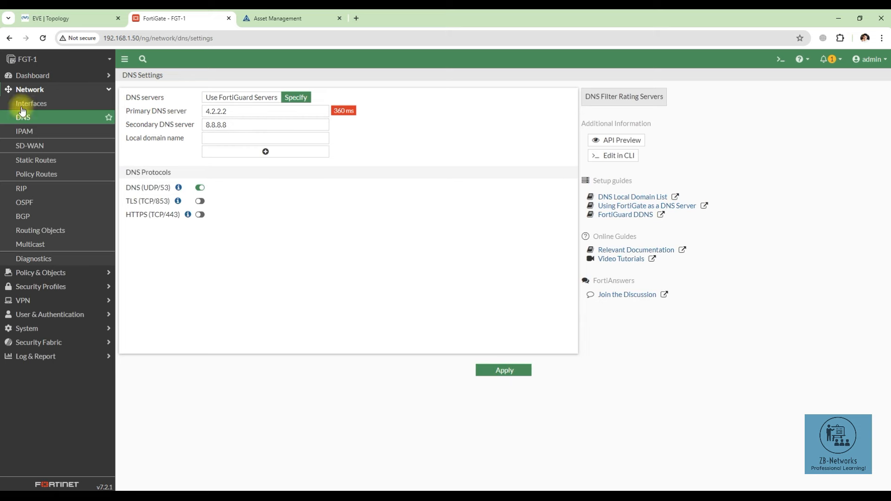
pyautogui.click(32, 75)
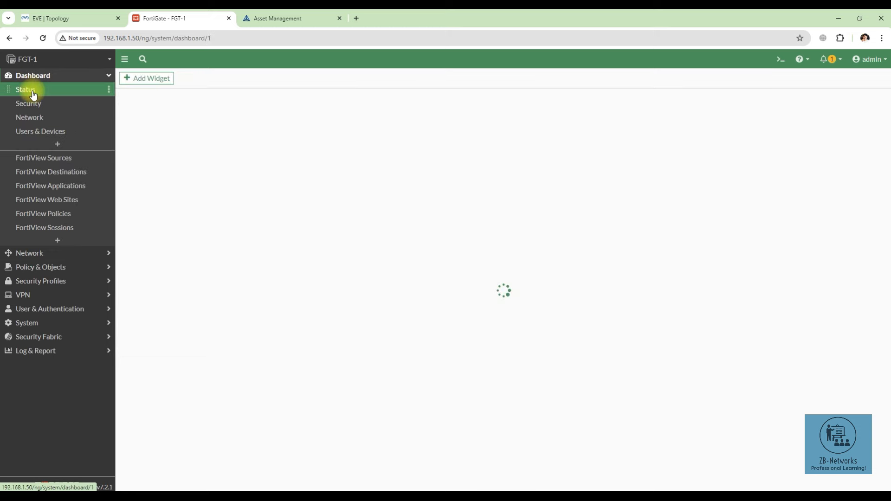
# Step: Reopen Network > DNS to verify 4.2.2.2 (120 ms) and 8.8.8.8 (20 ms), glancing at the topology
pyautogui.click(32, 75)
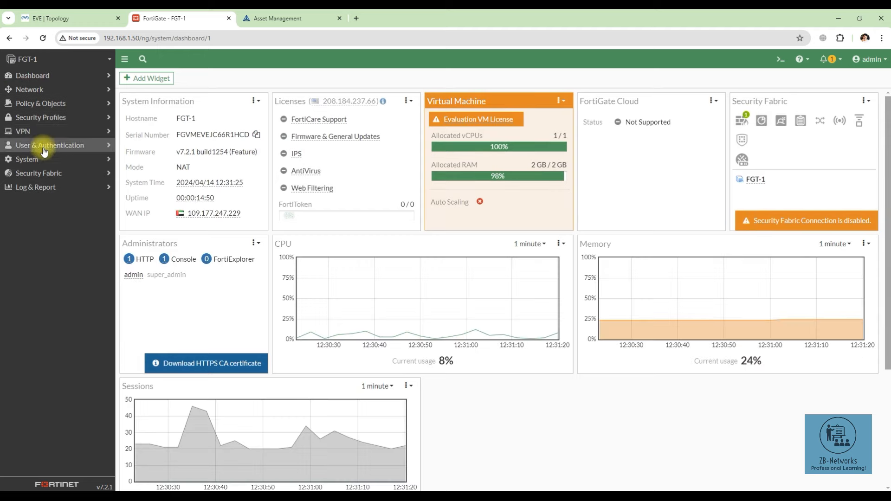
pyautogui.click(31, 89)
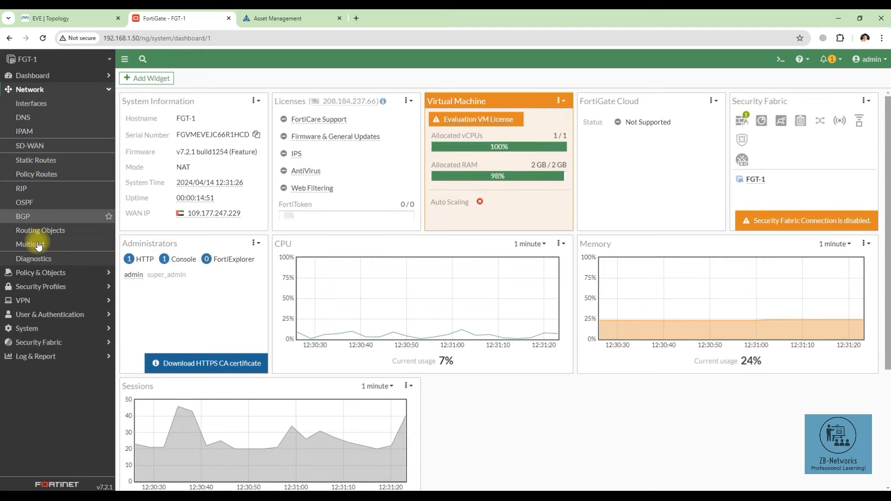
pyautogui.click(39, 105)
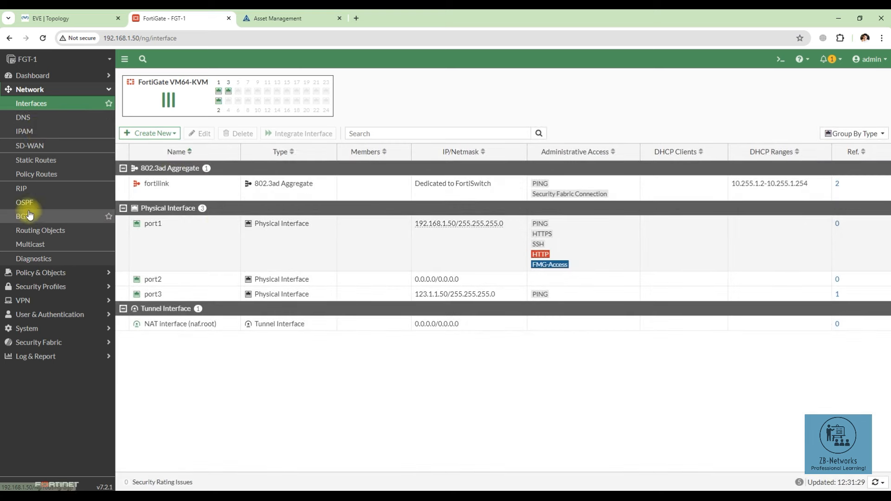
pyautogui.click(42, 118)
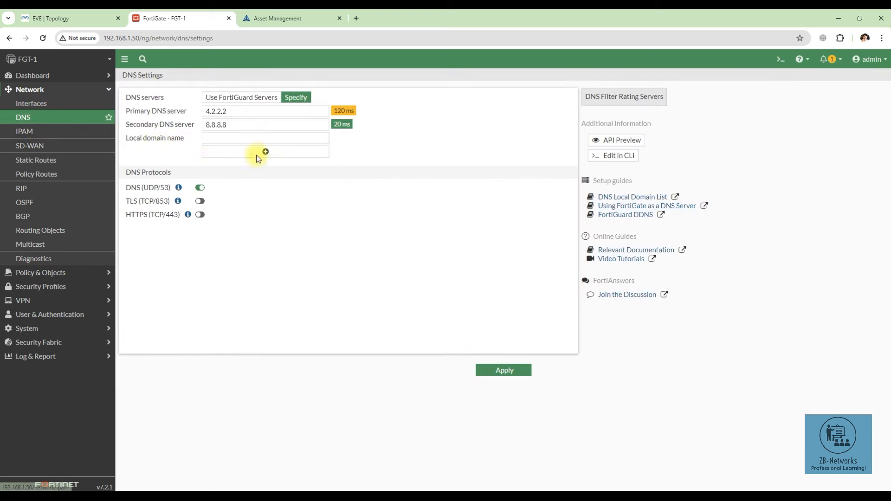
pyautogui.moveTo(333, 125)
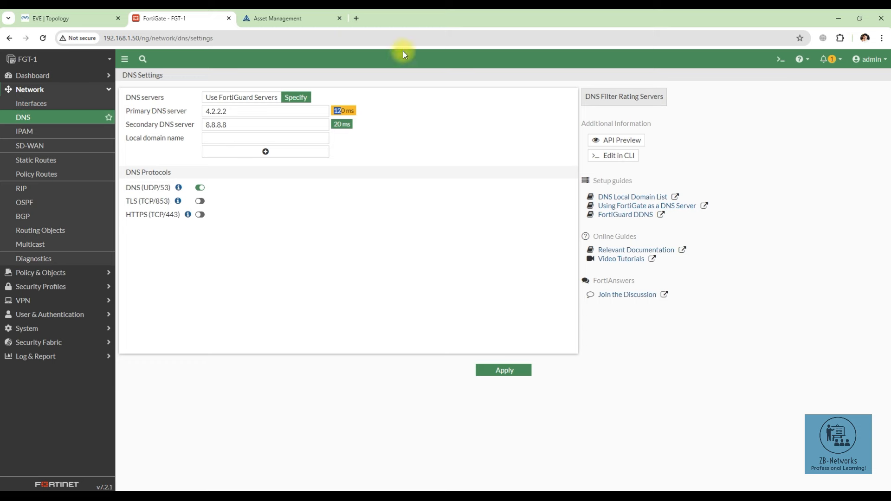
pyautogui.click(59, 18)
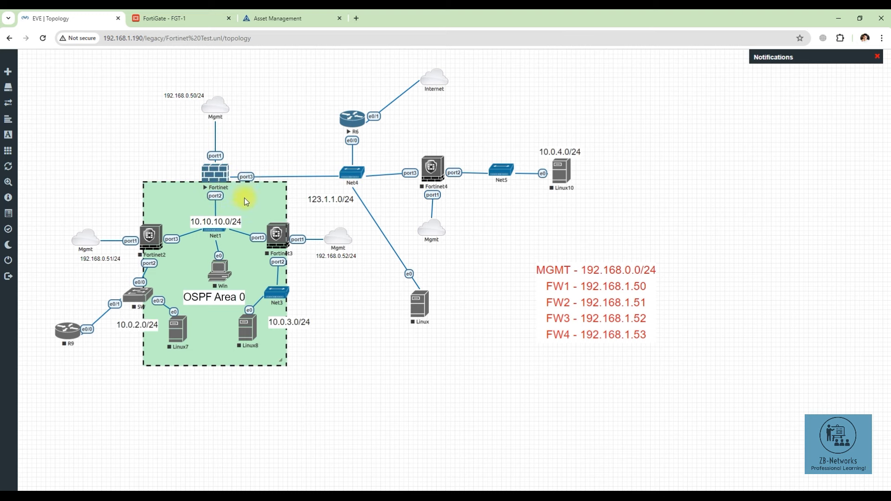
pyautogui.click(185, 23)
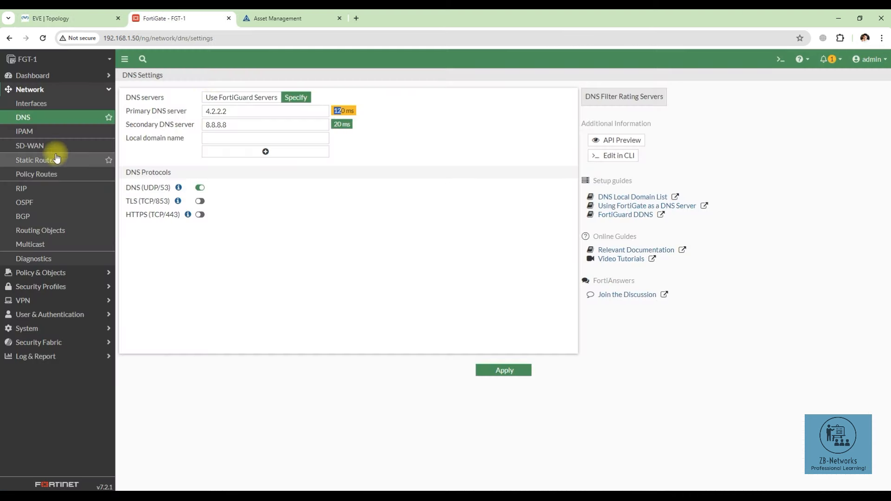
# Step: Edit port2 to static address 10.10.10.50/24 with PING access and save it
pyautogui.click(45, 104)
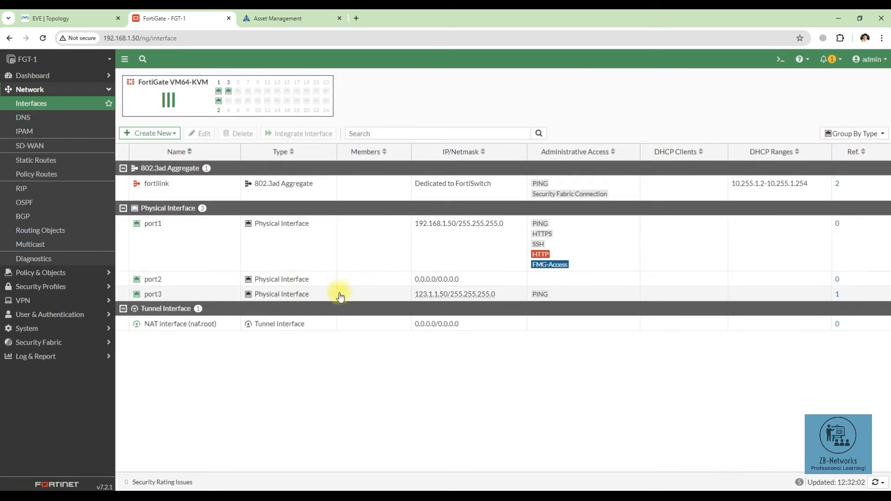
pyautogui.click(148, 279)
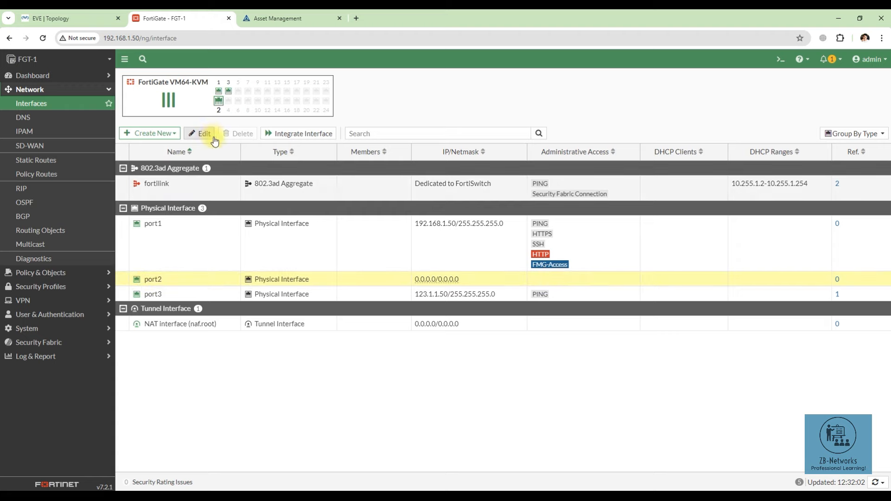
pyautogui.click(213, 138)
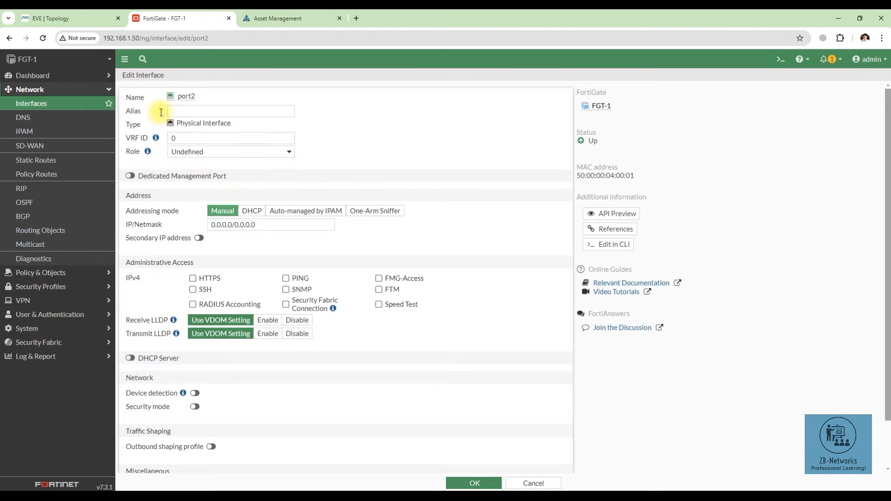
pyautogui.click(95, 18)
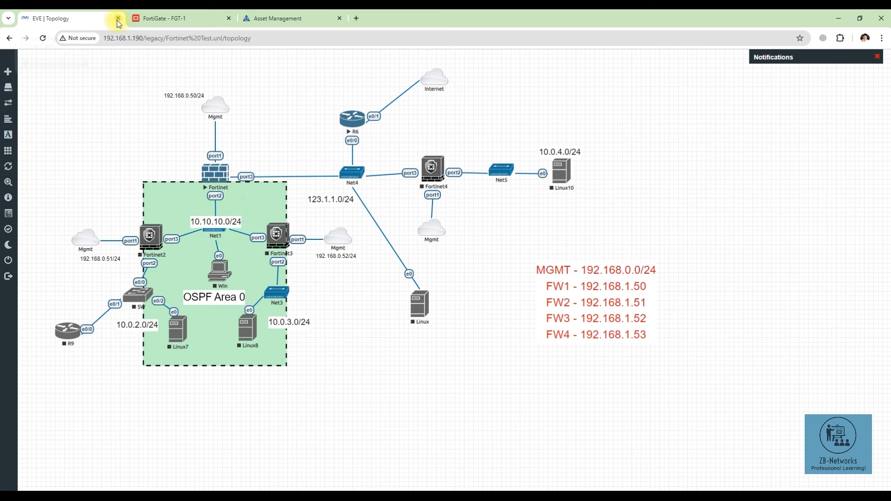
pyautogui.click(163, 18)
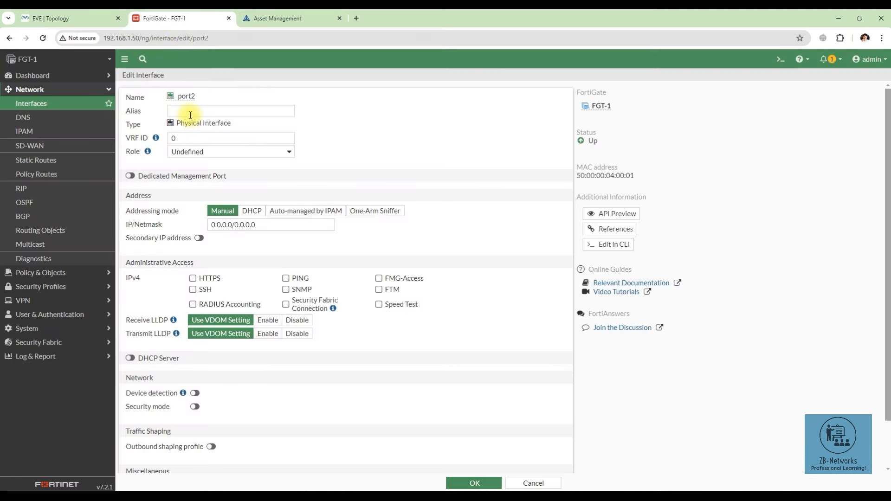
pyautogui.moveTo(255, 225); pyautogui.dragTo(212, 225)
pyautogui.write('10.')
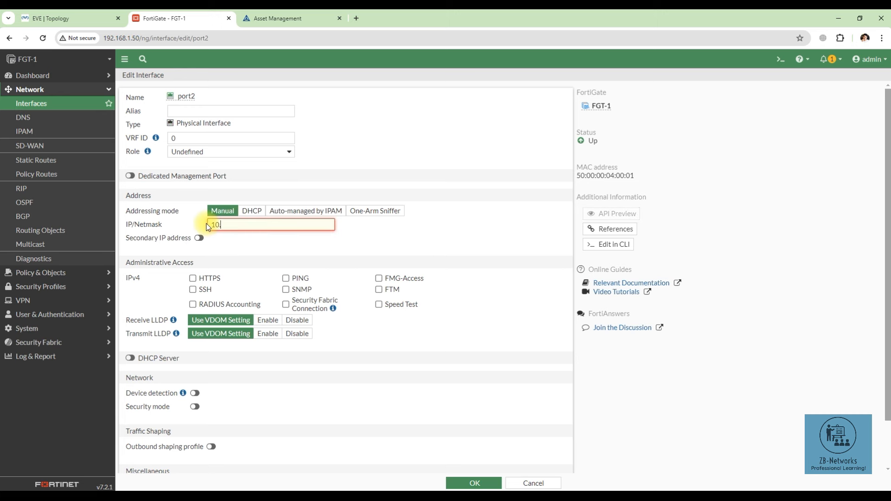
pyautogui.write('10.10.50/24')
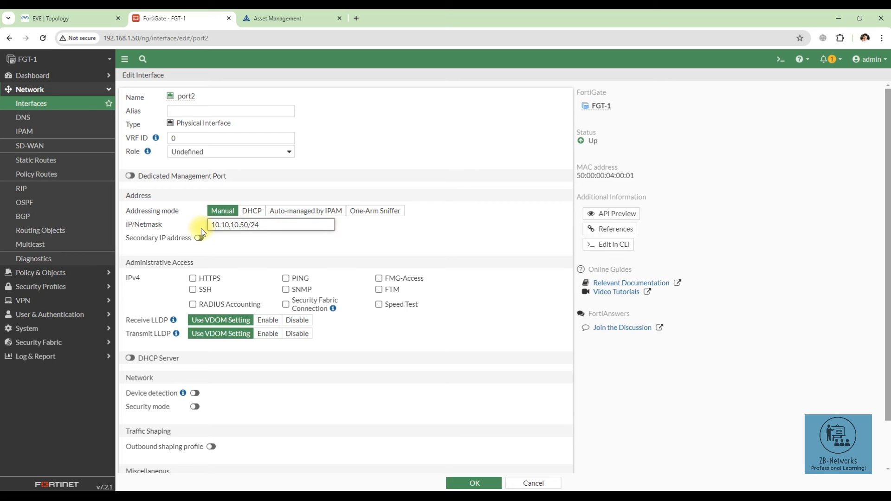
pyautogui.click(298, 281)
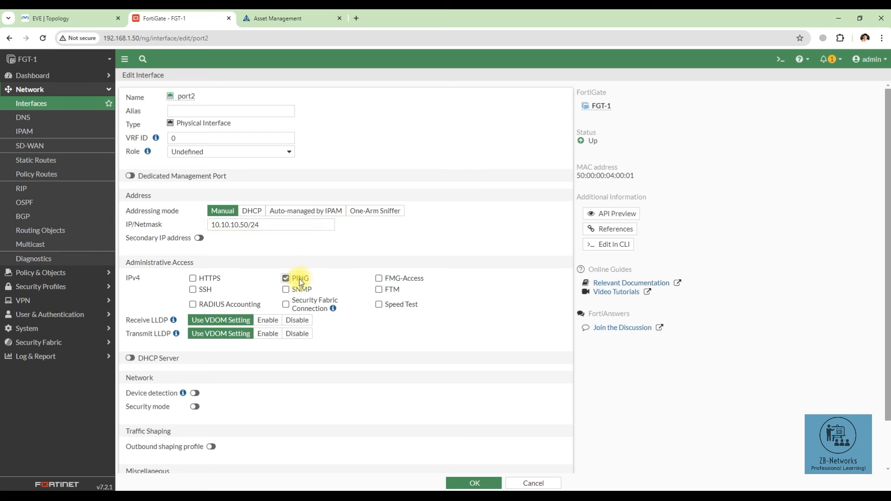
pyautogui.scroll(-2, 298, 348)
pyautogui.click(462, 483)
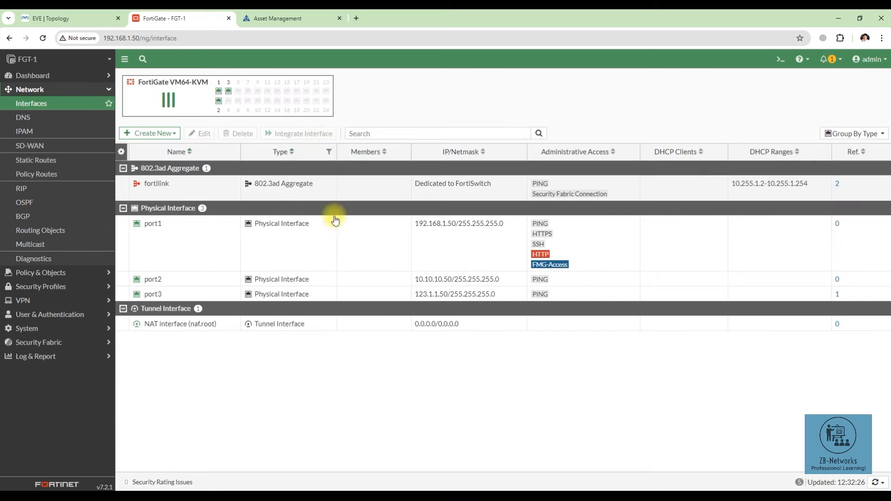
pyautogui.click(83, 19)
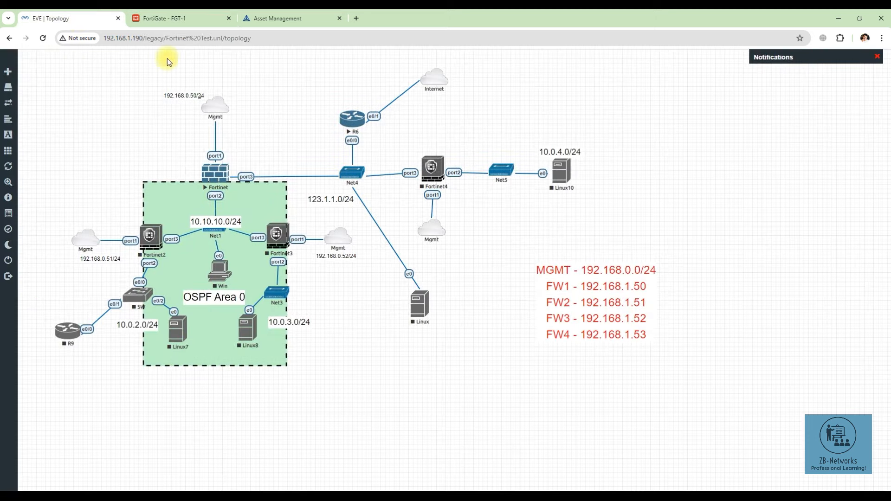
# Step: Open Policy & Objects > Firewall Policy, which holds only the implicit policy, then view the topology
pyautogui.click(168, 18)
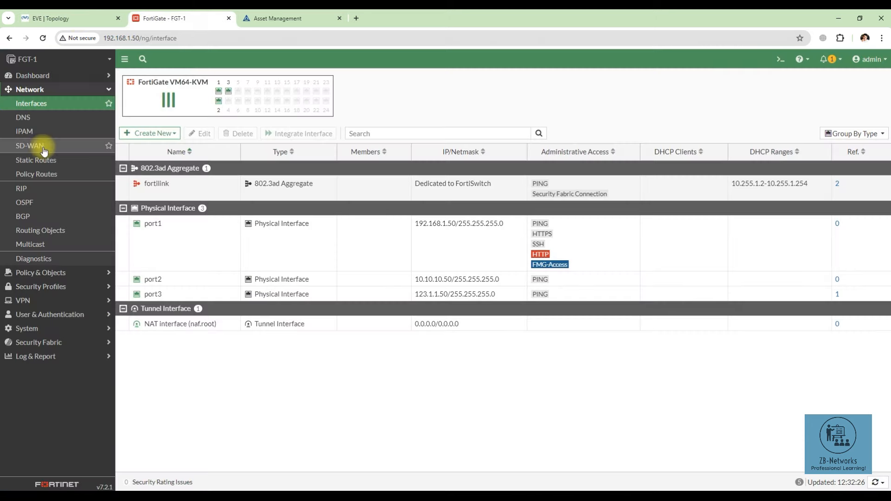
pyautogui.click(43, 272)
pyautogui.click(34, 119)
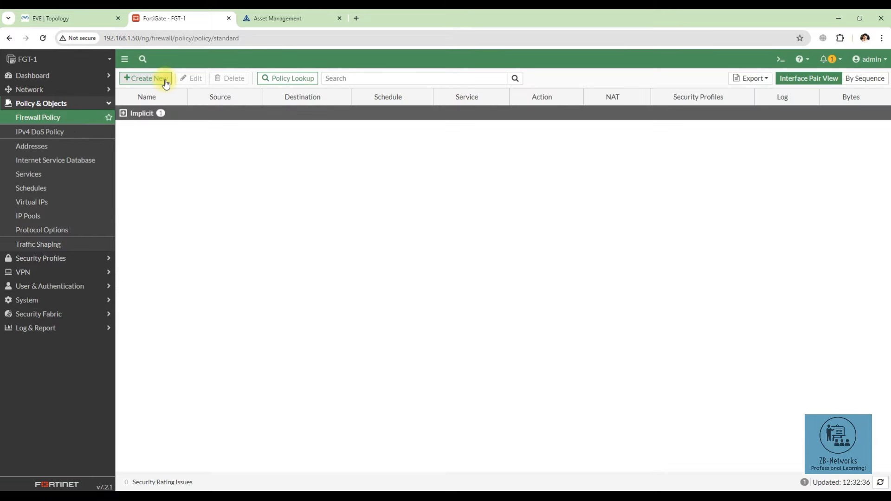
pyautogui.click(59, 18)
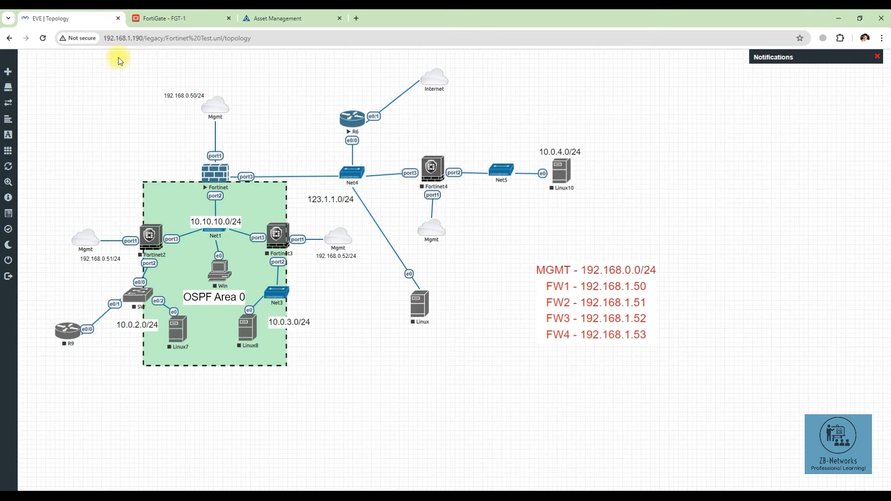